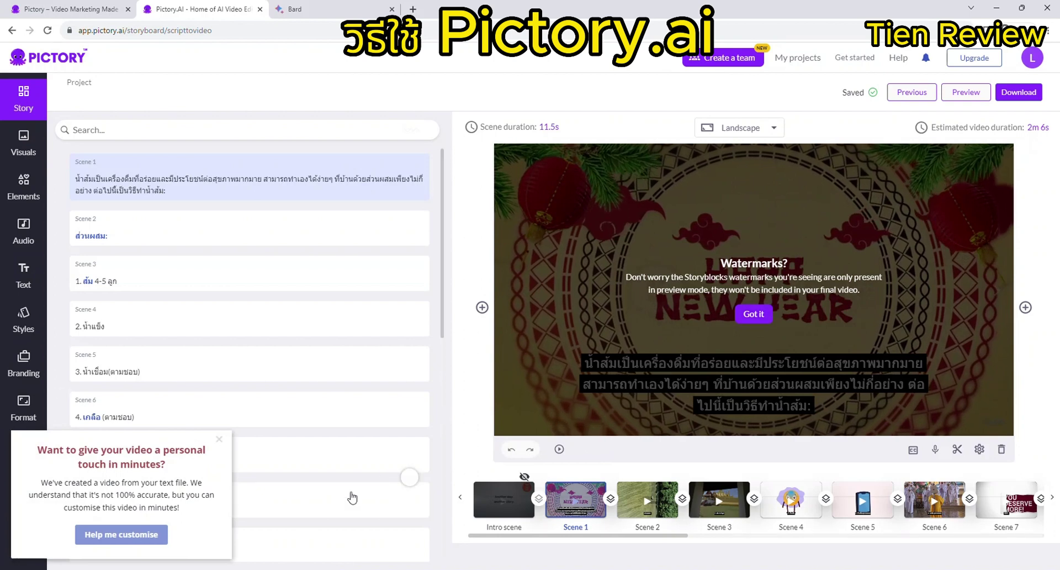
# Dismiss the customisation offer and the watermark notice over the scene preview
pyautogui.click(219, 439)
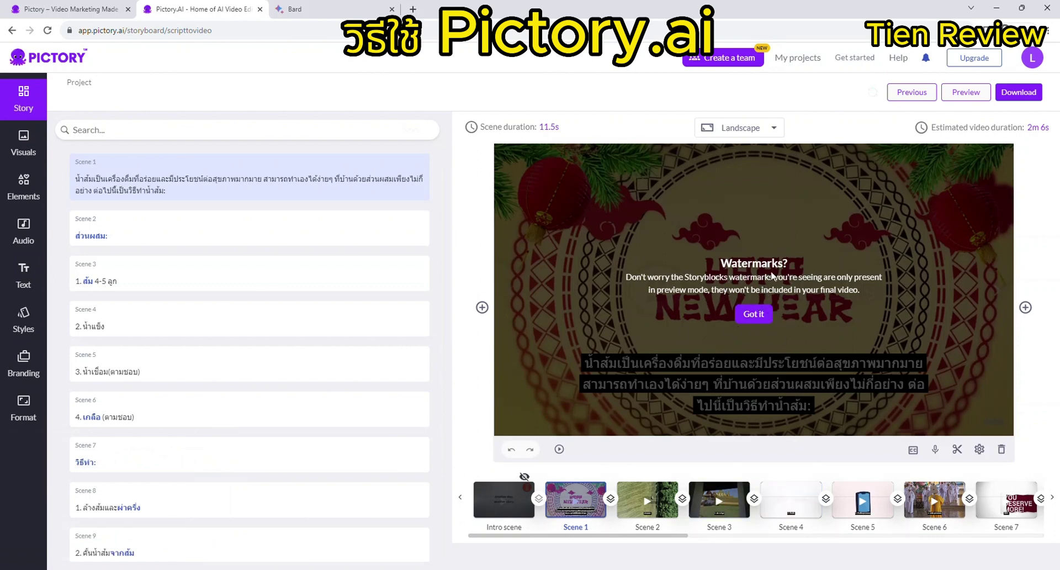
pyautogui.click(754, 314)
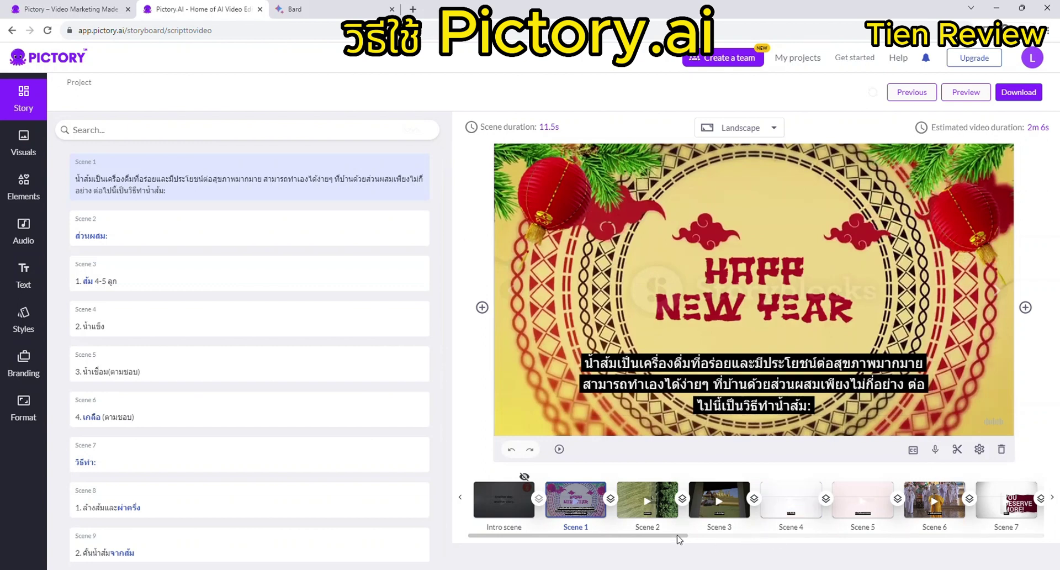
pyautogui.moveTo(679, 539); pyautogui.dragTo(507, 544)
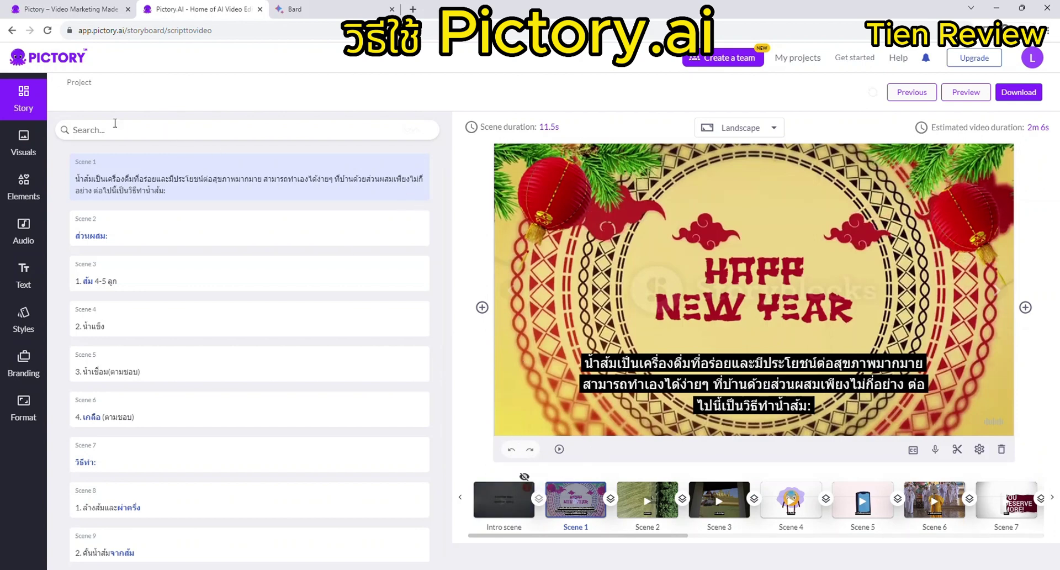
# Open the stock visuals library and look through the suggested visuals for scene 1
pyautogui.click(29, 157)
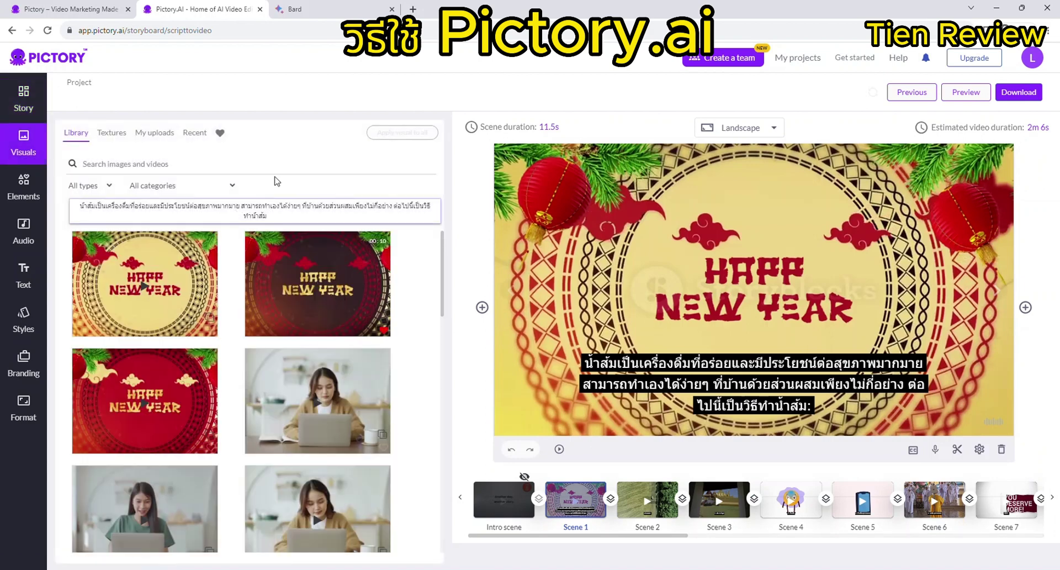
pyautogui.scroll(-10, 298, 364)
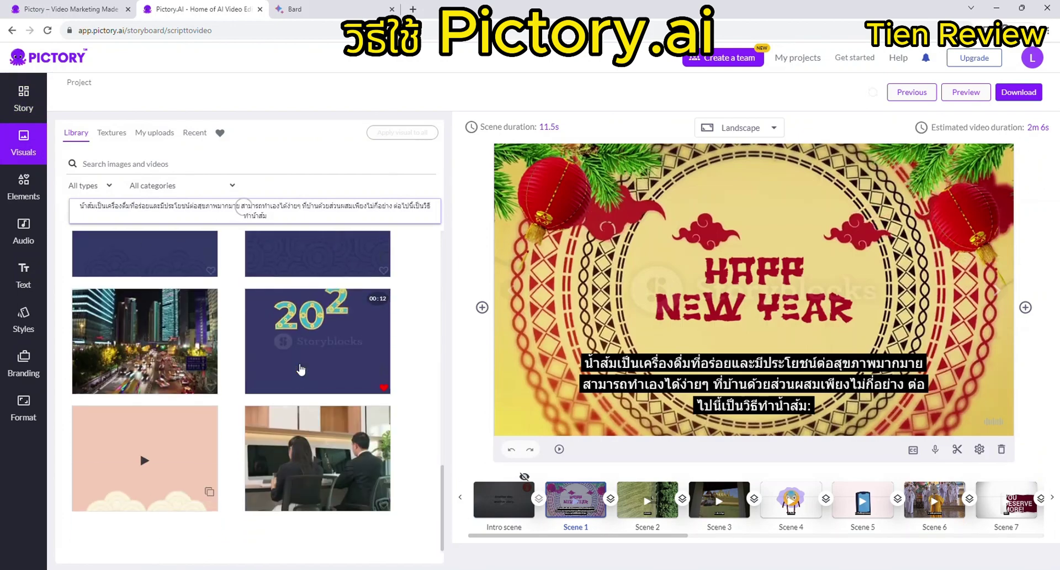
pyautogui.scroll(10, 301, 369)
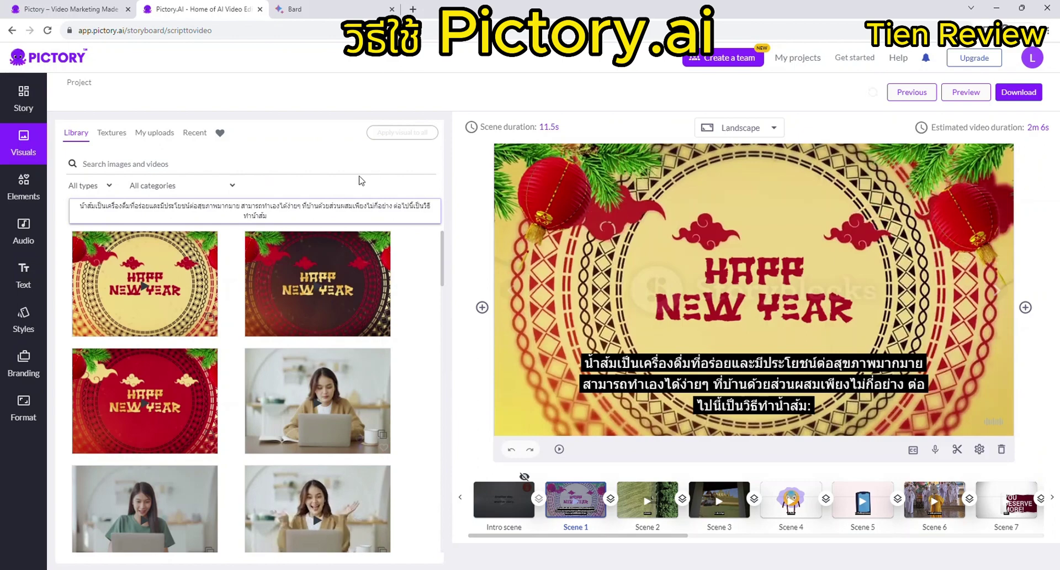
# Try to search the visuals library for "น้ำส้ม" and clear the search text
pyautogui.click(198, 164)
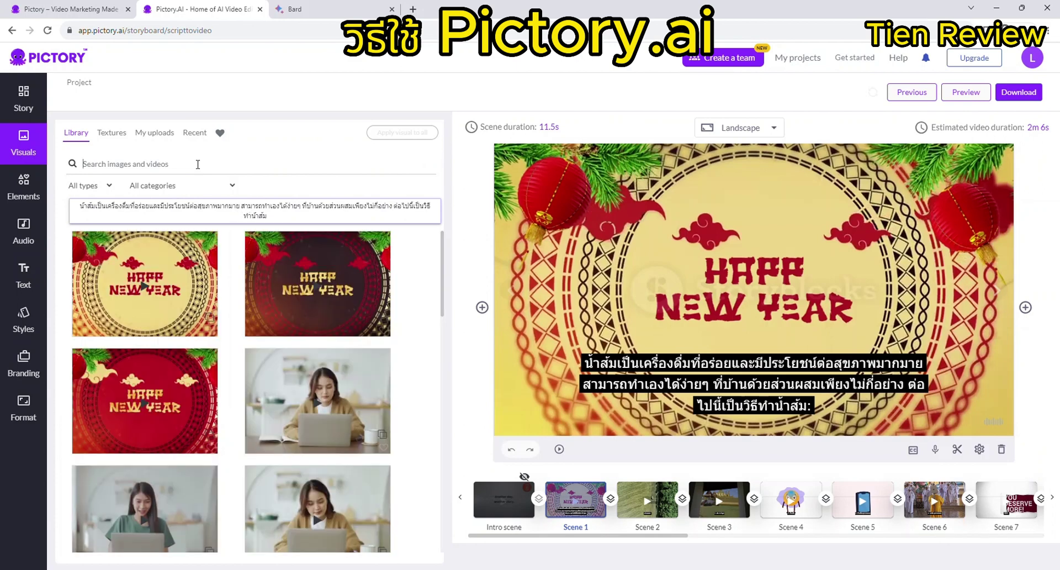
pyautogui.write('น้ำส้ม')
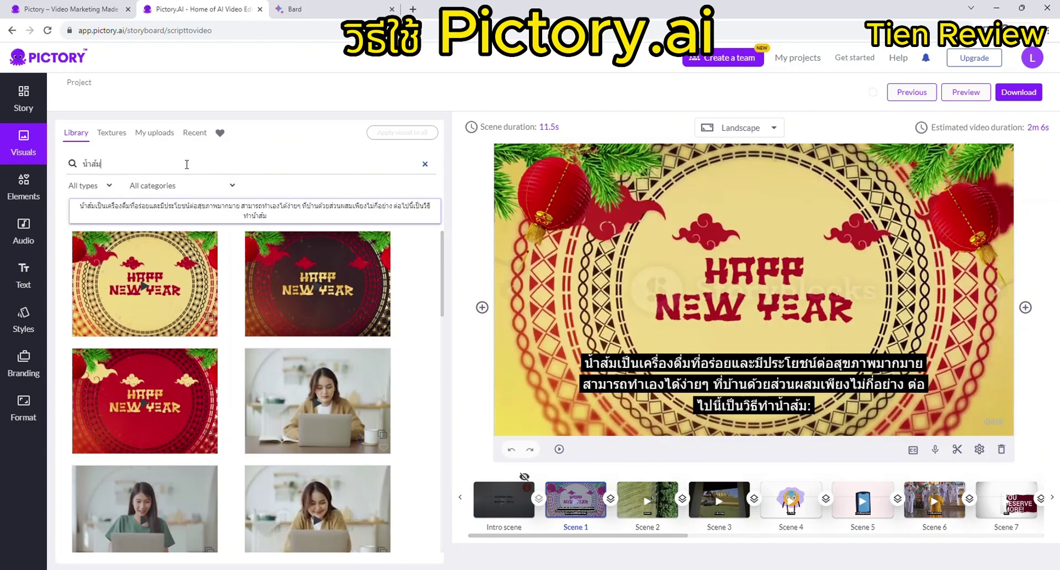
pyautogui.press('Return')
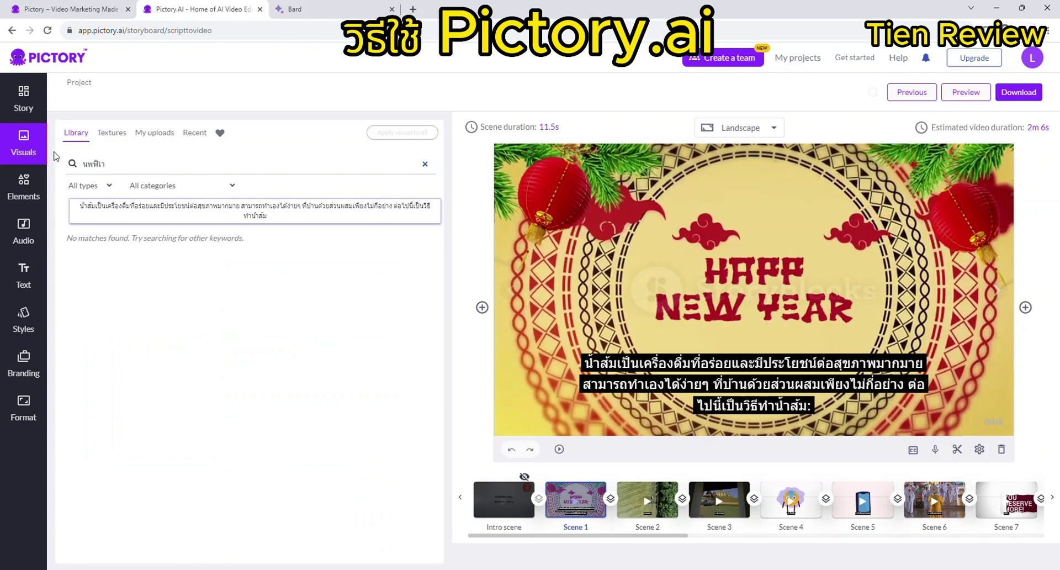
pyautogui.press('BackSpace')
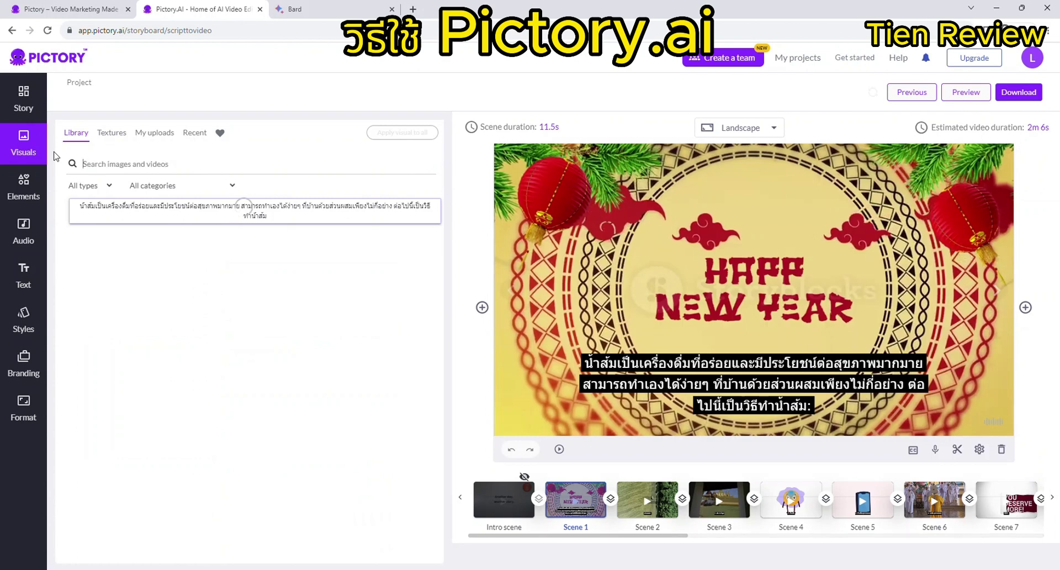
# Search the visuals library for "orange juice" and replace scene 1's visual with the clip of oranges being hand-juiced beside a knife
pyautogui.write('orange')
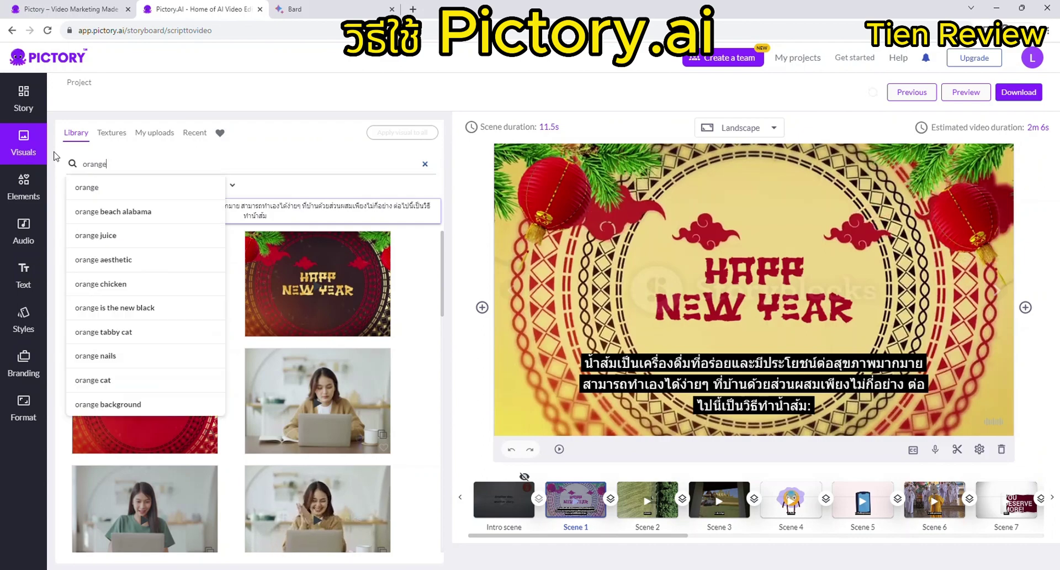
pyautogui.click(72, 235)
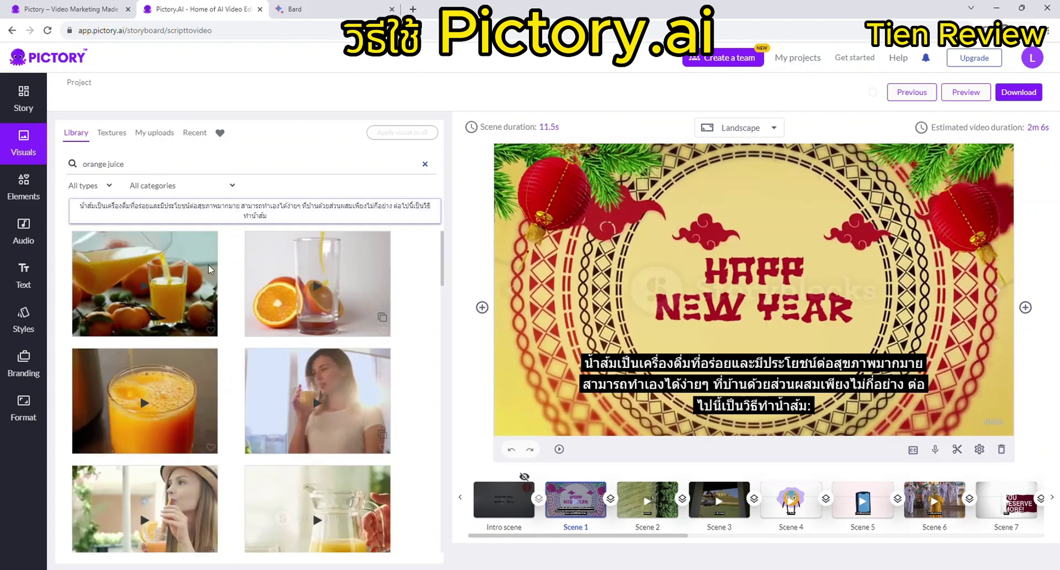
pyautogui.scroll(-4, 359, 497)
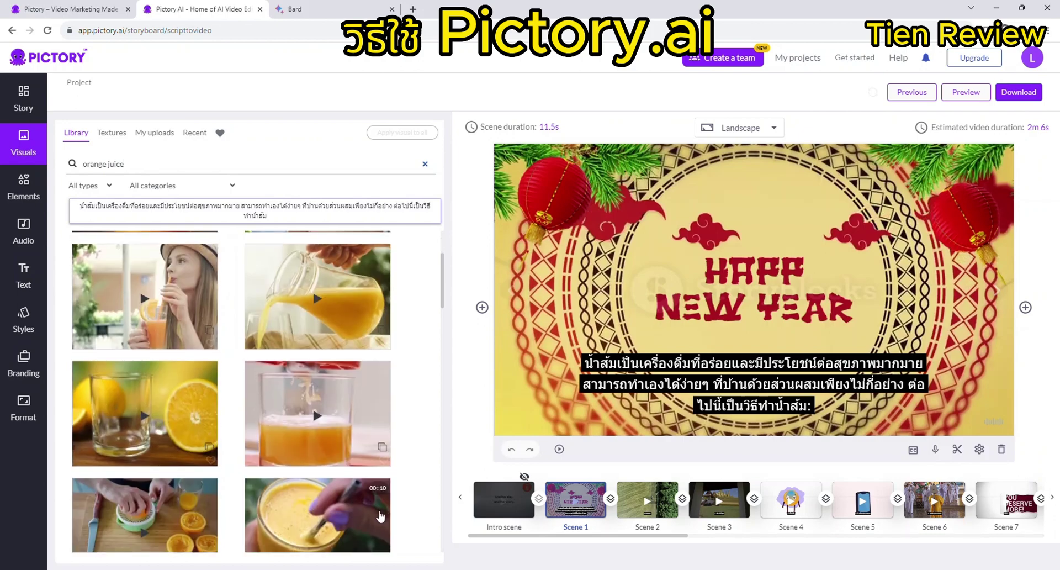
pyautogui.scroll(-5, 380, 516)
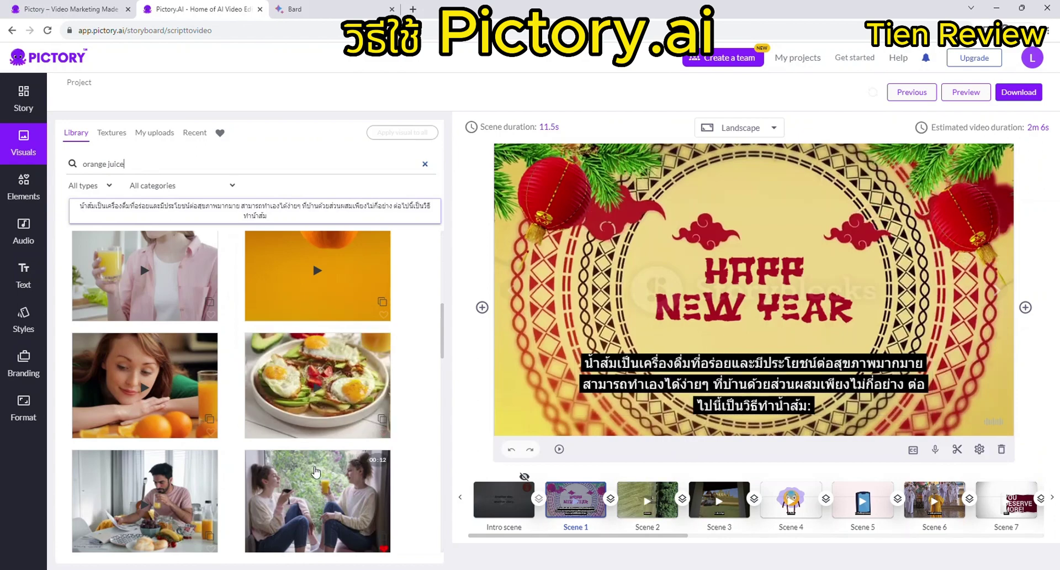
pyautogui.scroll(-5, 315, 471)
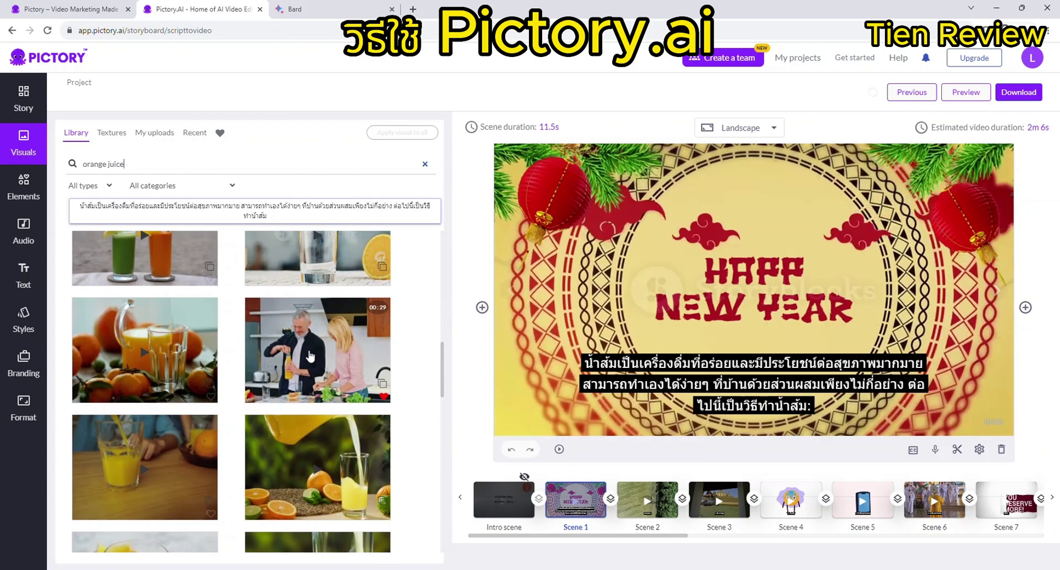
pyautogui.scroll(-5, 325, 409)
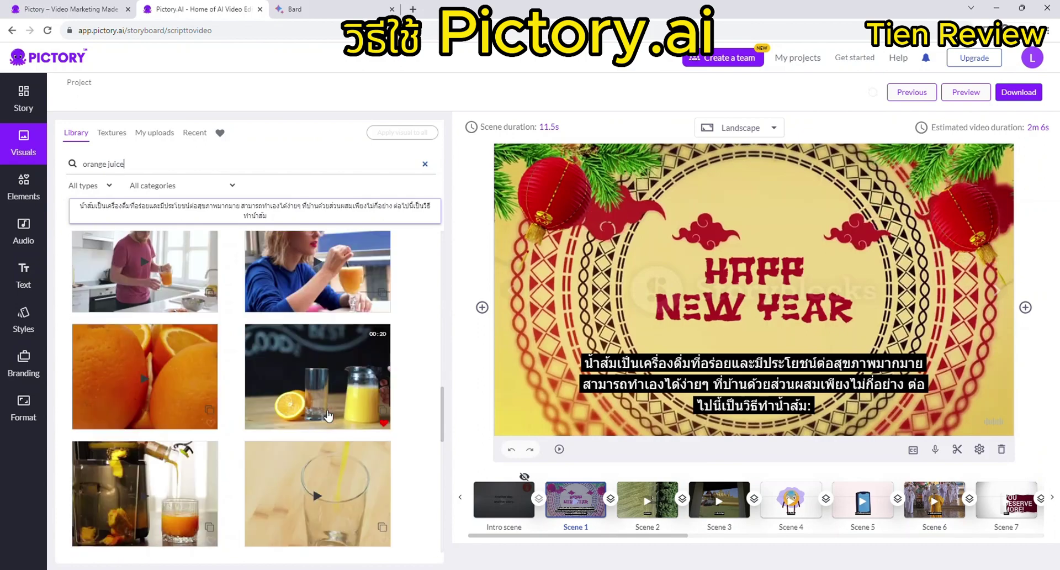
pyautogui.scroll(-10, 328, 415)
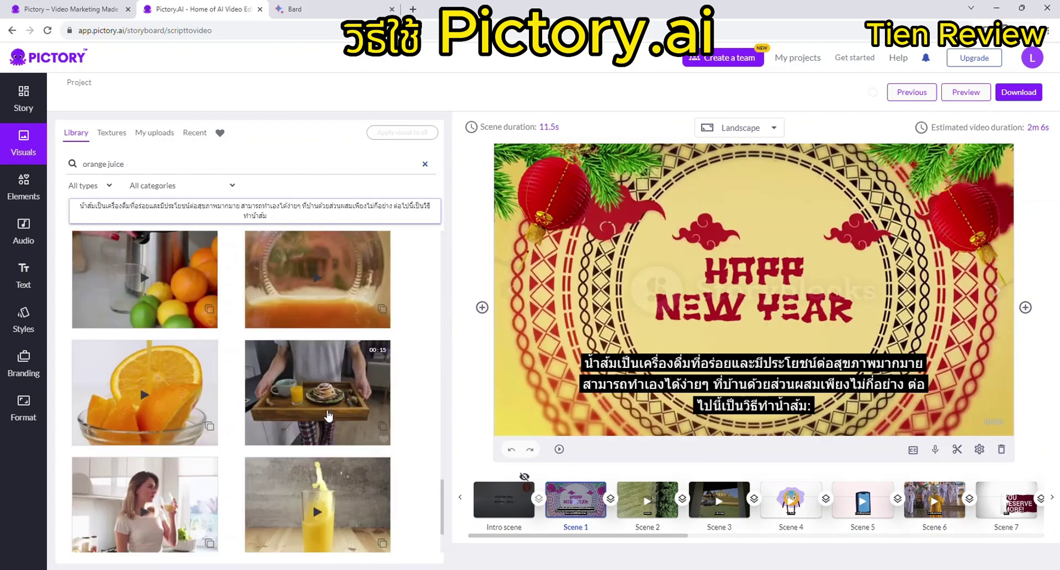
pyautogui.scroll(-3, 329, 416)
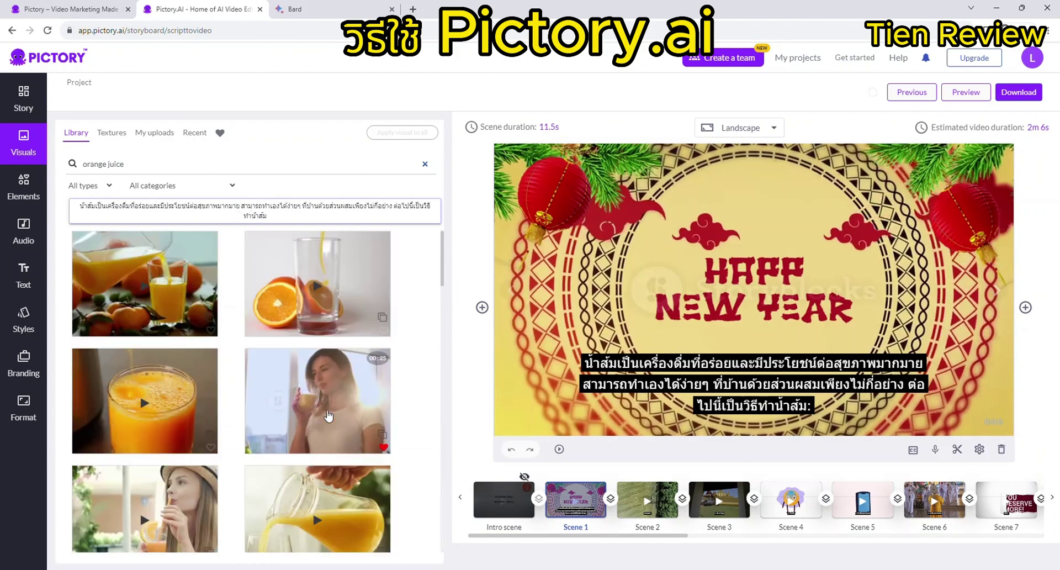
pyautogui.scroll(-1, 334, 380)
pyautogui.scroll(-4, 333, 380)
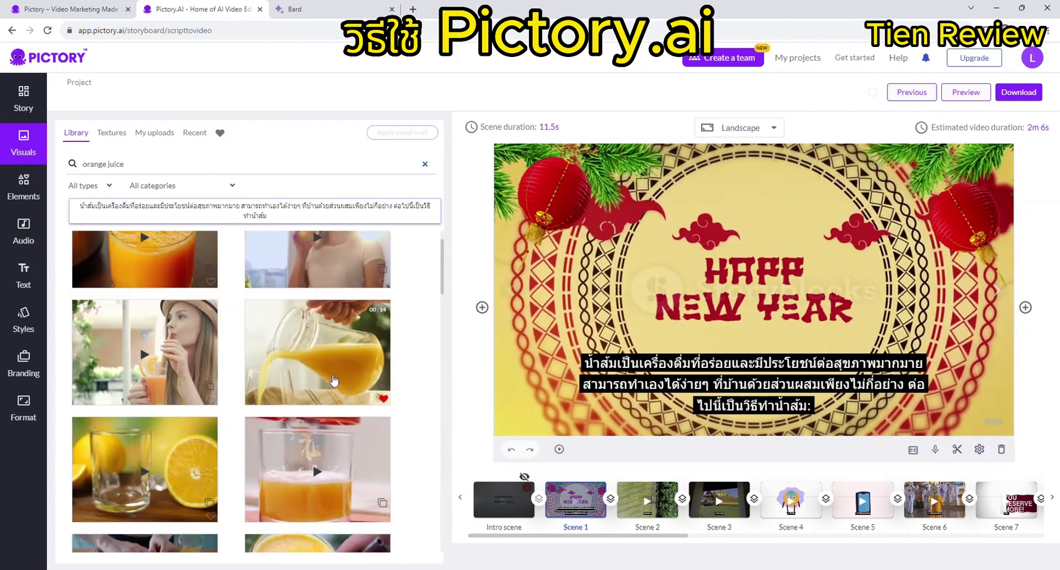
pyautogui.scroll(-1, 333, 379)
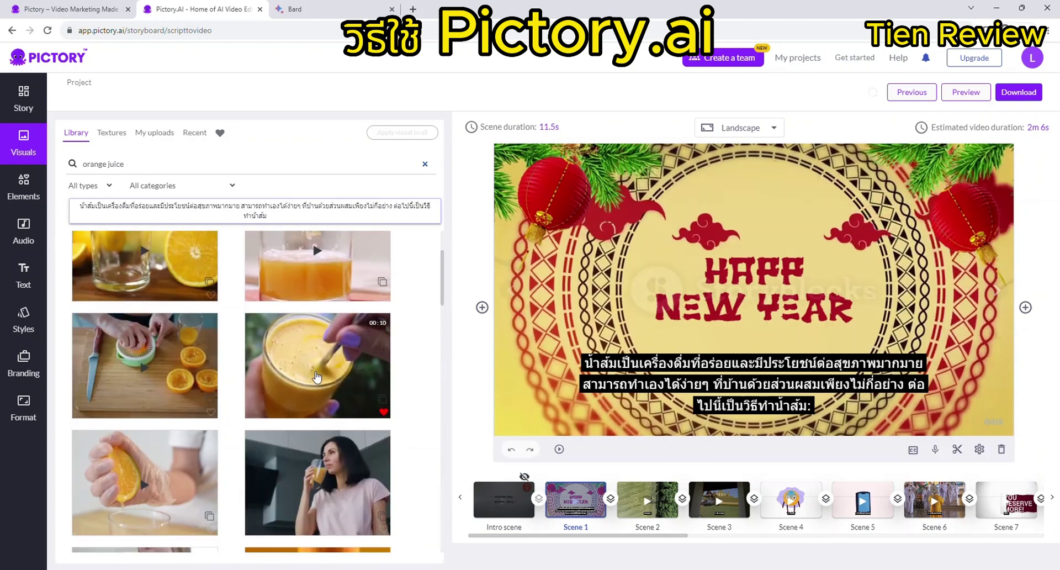
pyautogui.click(150, 370)
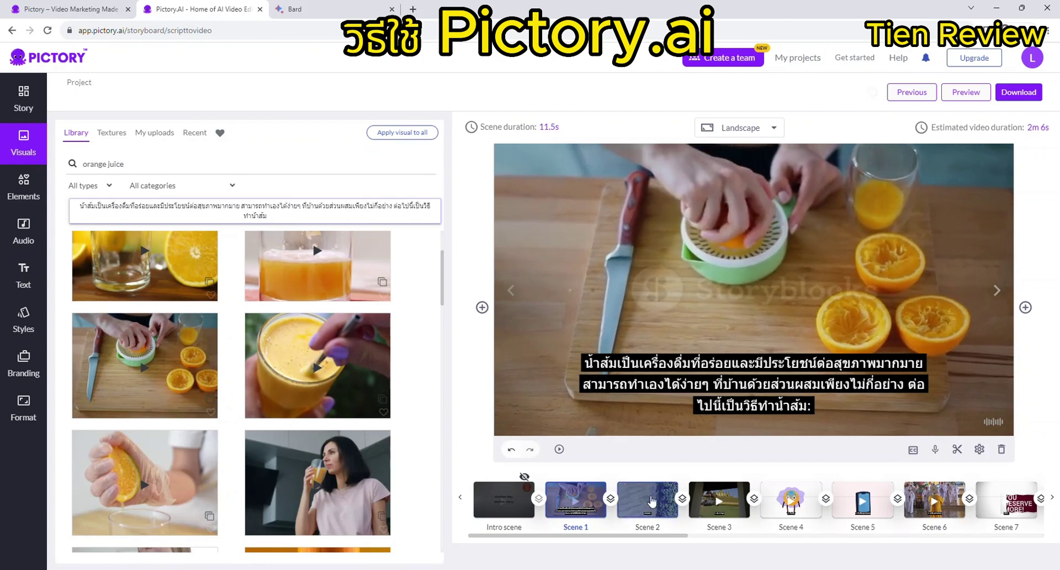
# Replace scene 2's visual with the 17-second clip of an orange falling and splitting on an orange background
pyautogui.click(644, 501)
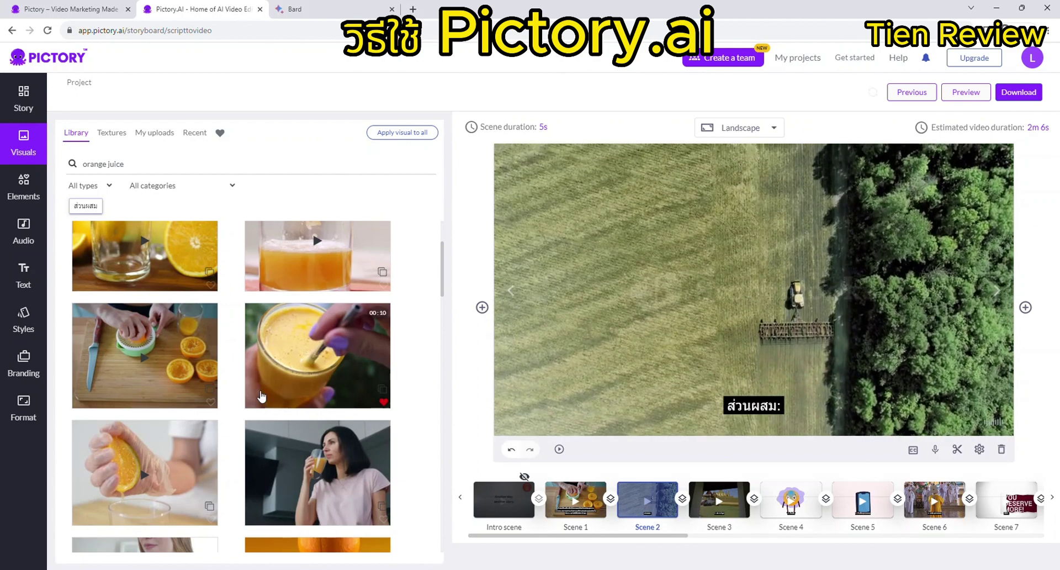
pyautogui.scroll(-3, 292, 403)
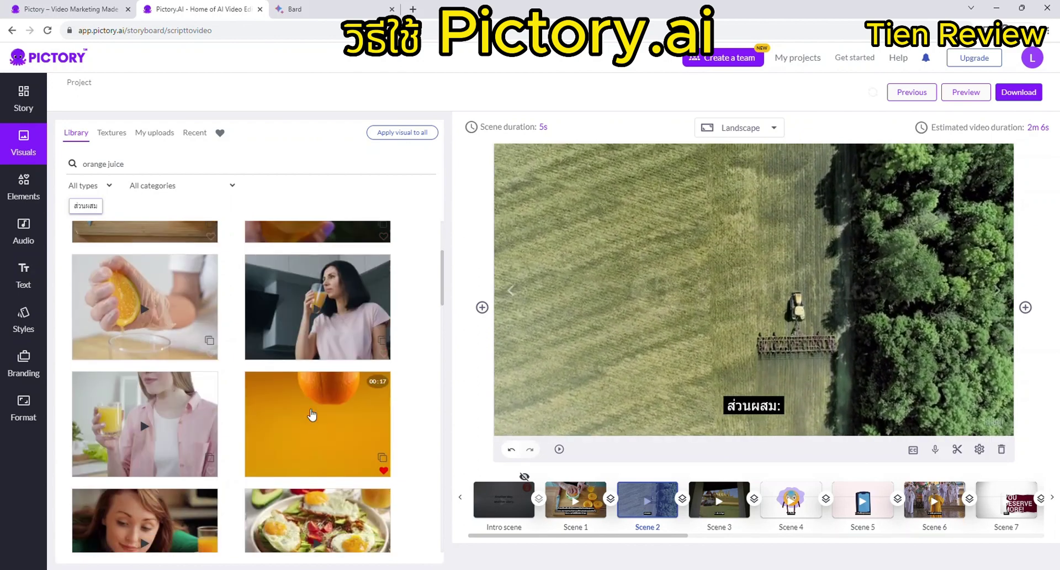
pyautogui.scroll(-1, 312, 414)
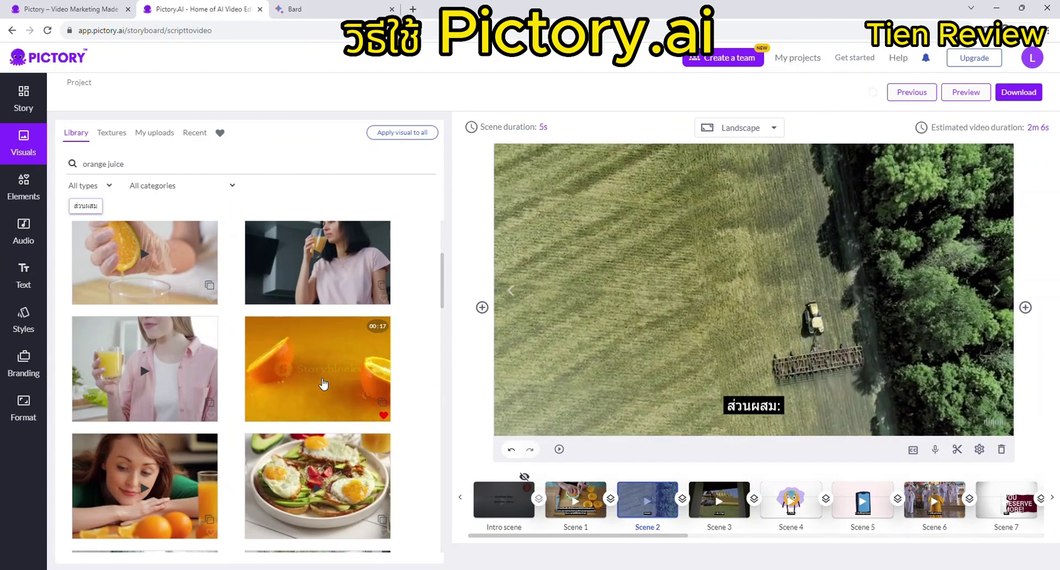
pyautogui.click(324, 384)
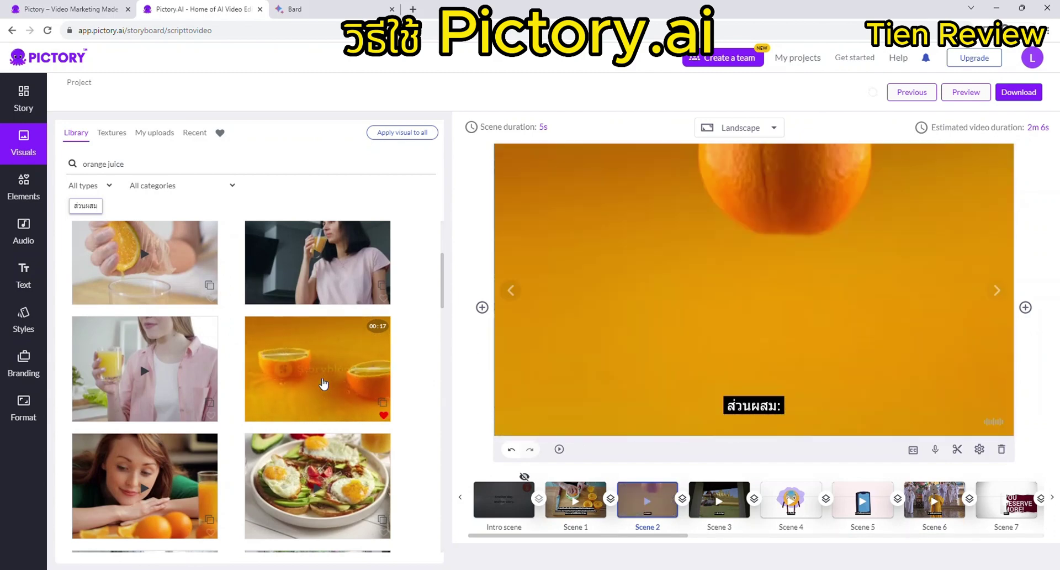
# Replace scene 3's visual with the 16-second close-up clip of whole and sliced oranges
pyautogui.click(719, 502)
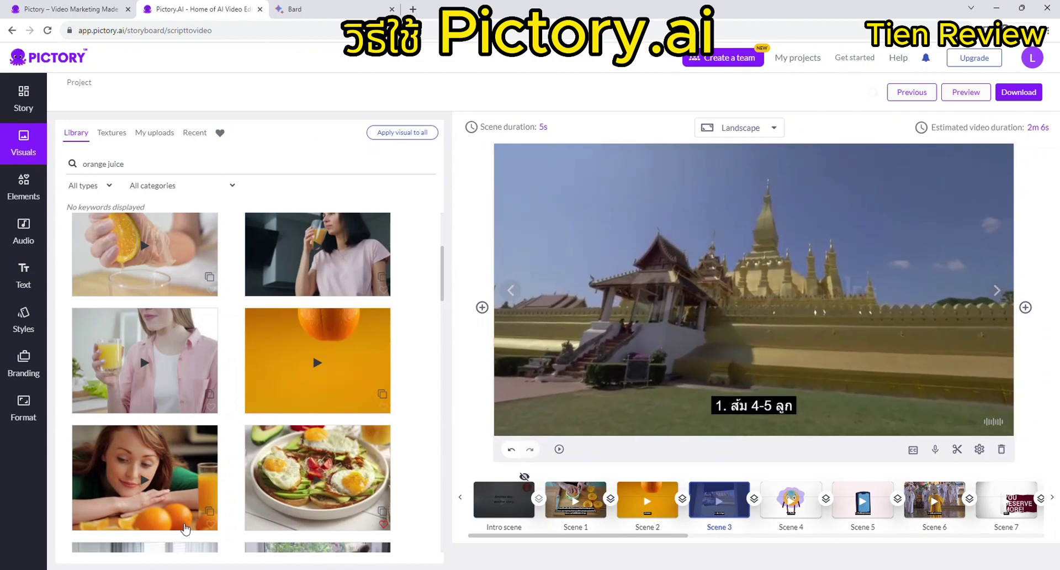
pyautogui.scroll(-10, 179, 477)
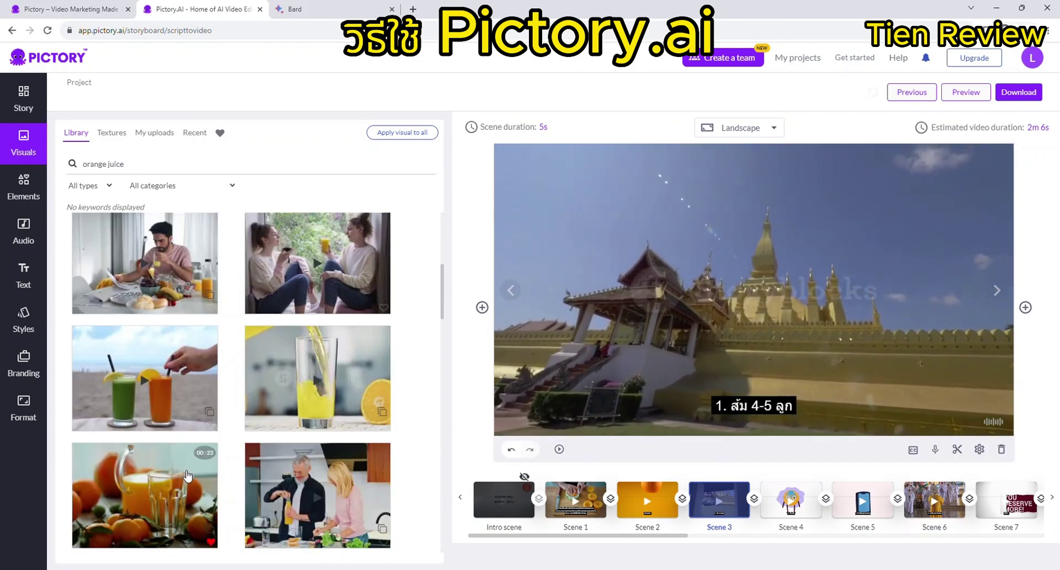
pyautogui.scroll(-5, 188, 476)
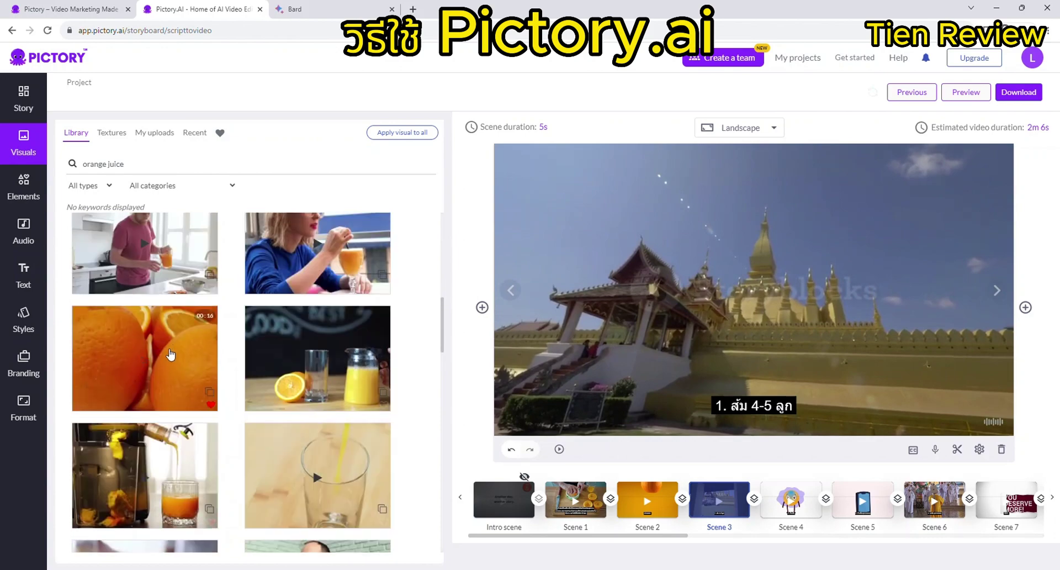
pyautogui.click(171, 355)
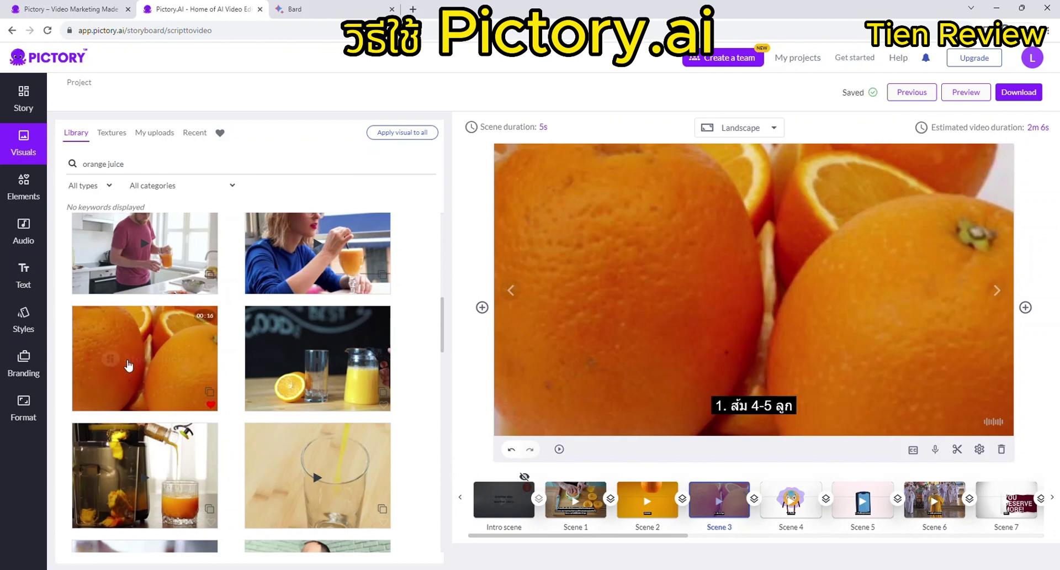
pyautogui.click(128, 365)
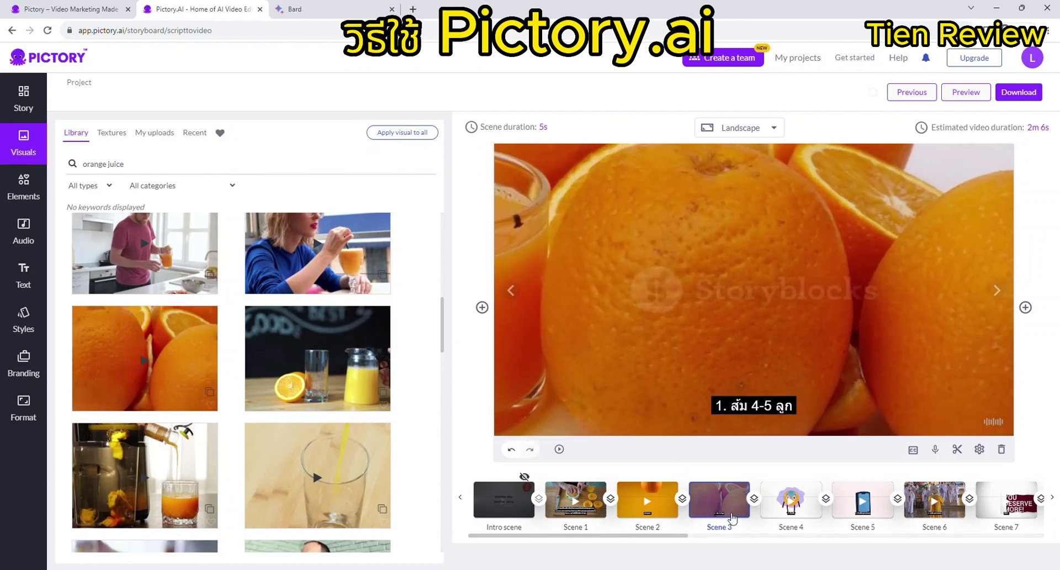
# Select scene 4 and look through the orange juice clips for a visual that fits its ice caption
pyautogui.click(795, 501)
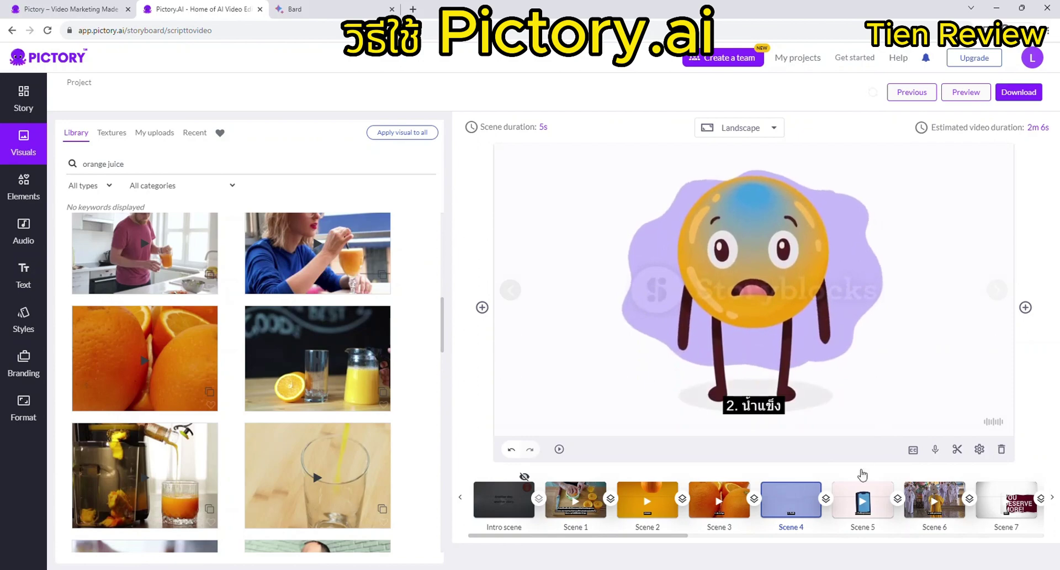
pyautogui.scroll(-5, 246, 443)
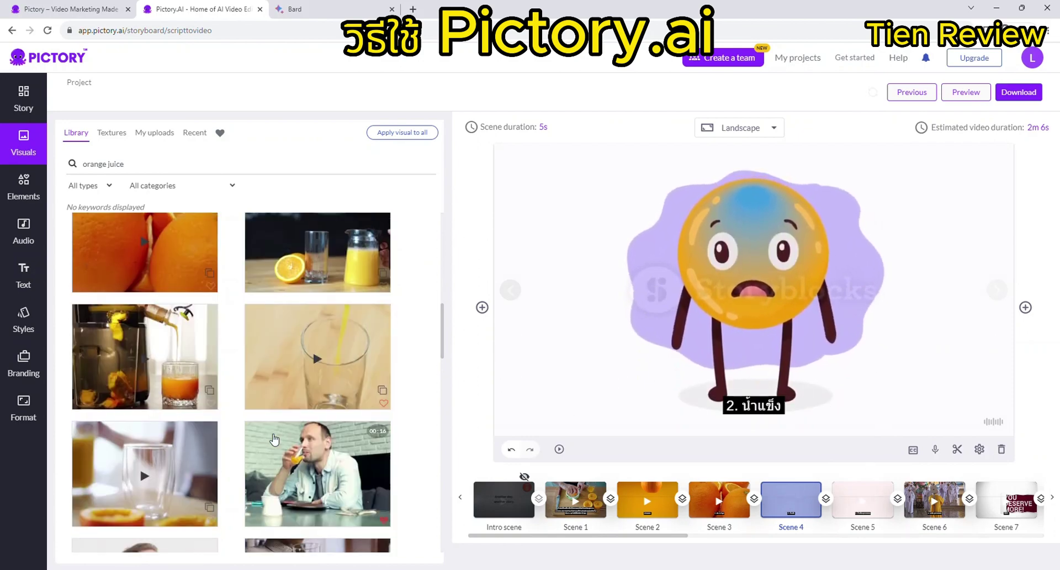
pyautogui.scroll(-10, 274, 439)
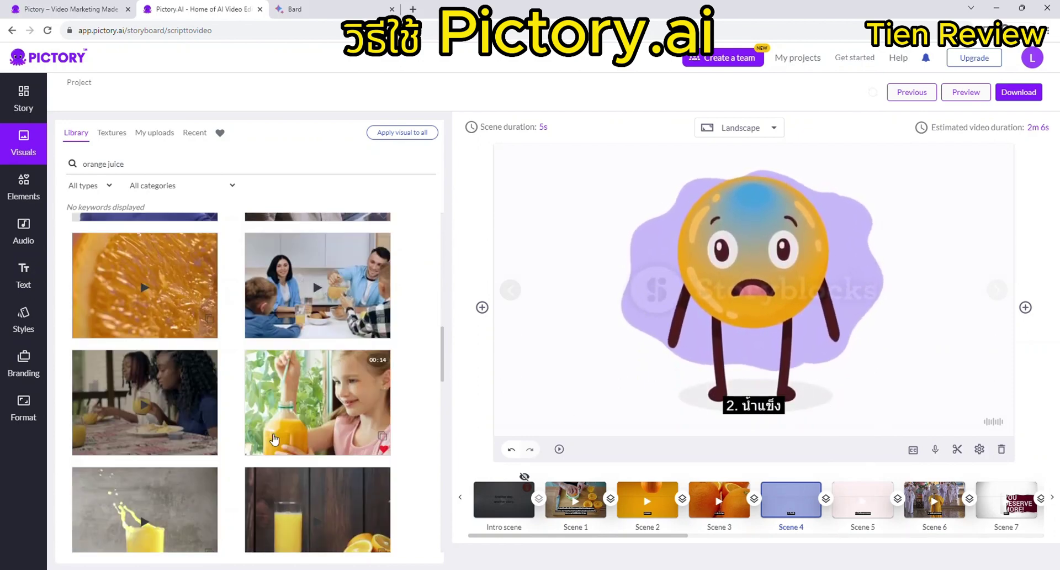
pyautogui.scroll(-10, 274, 439)
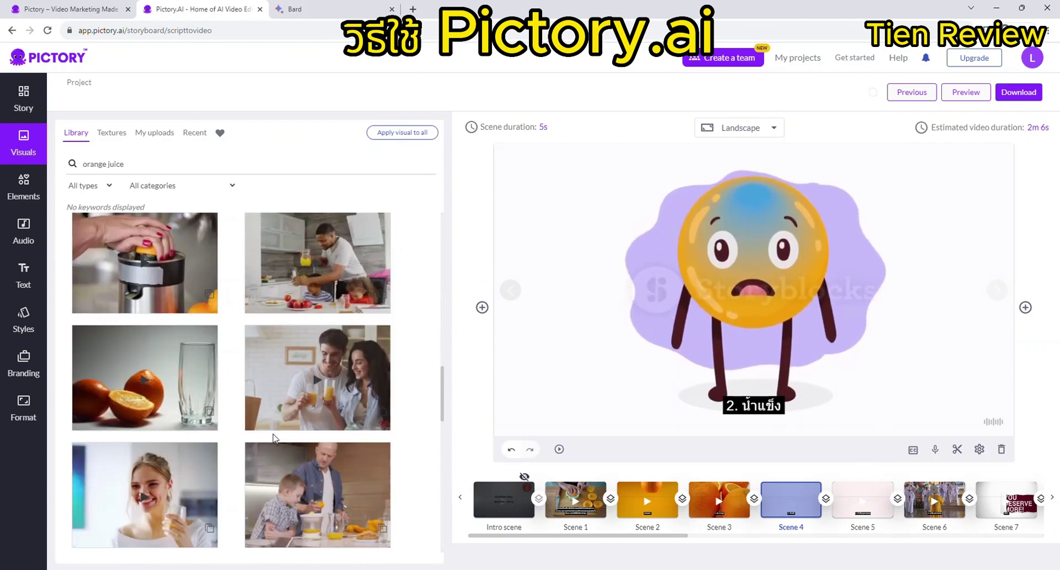
pyautogui.scroll(-12, 274, 439)
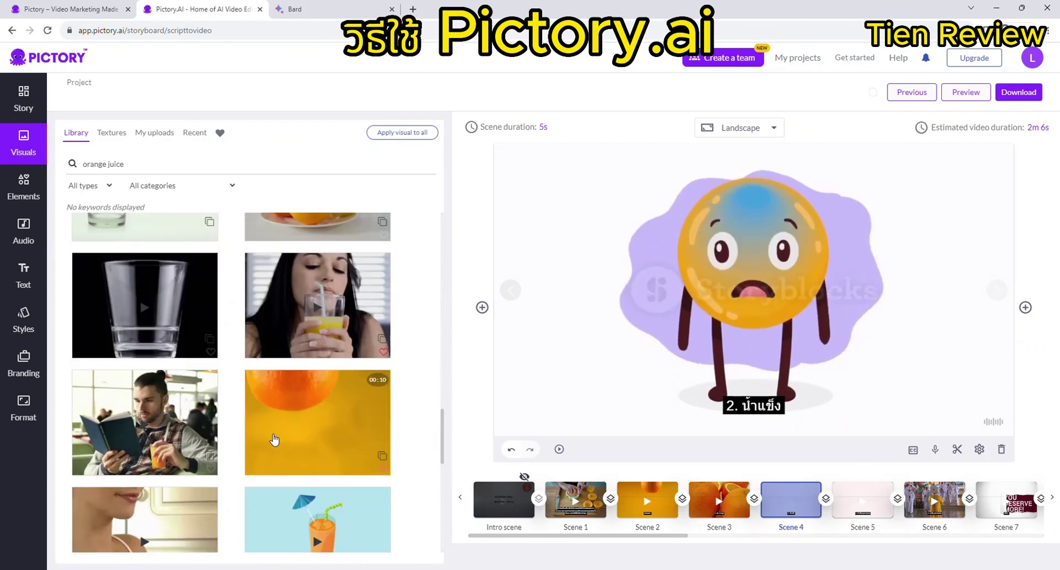
pyautogui.scroll(-7, 273, 439)
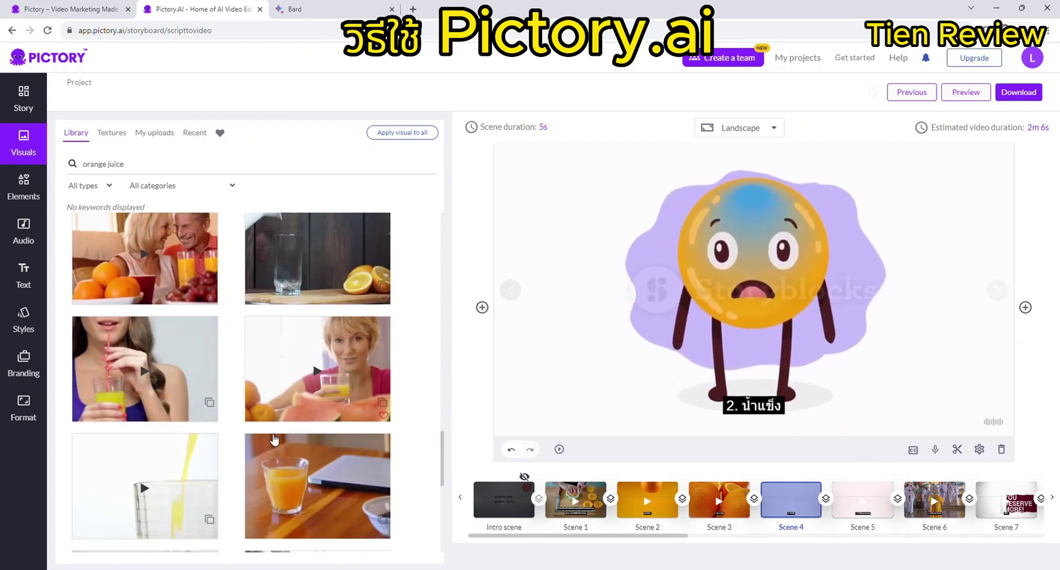
pyautogui.scroll(-10, 274, 439)
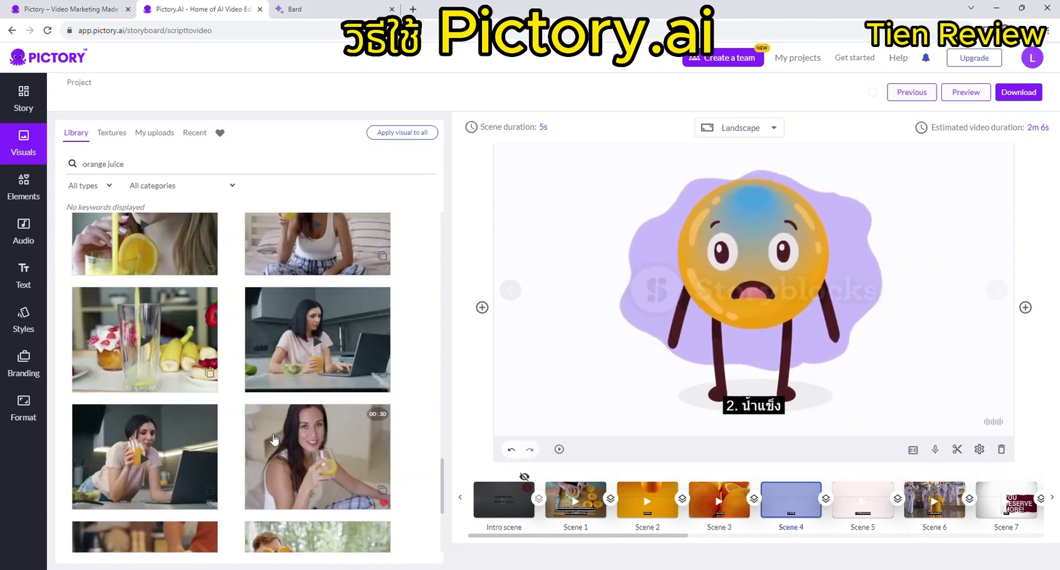
pyautogui.scroll(5, 274, 439)
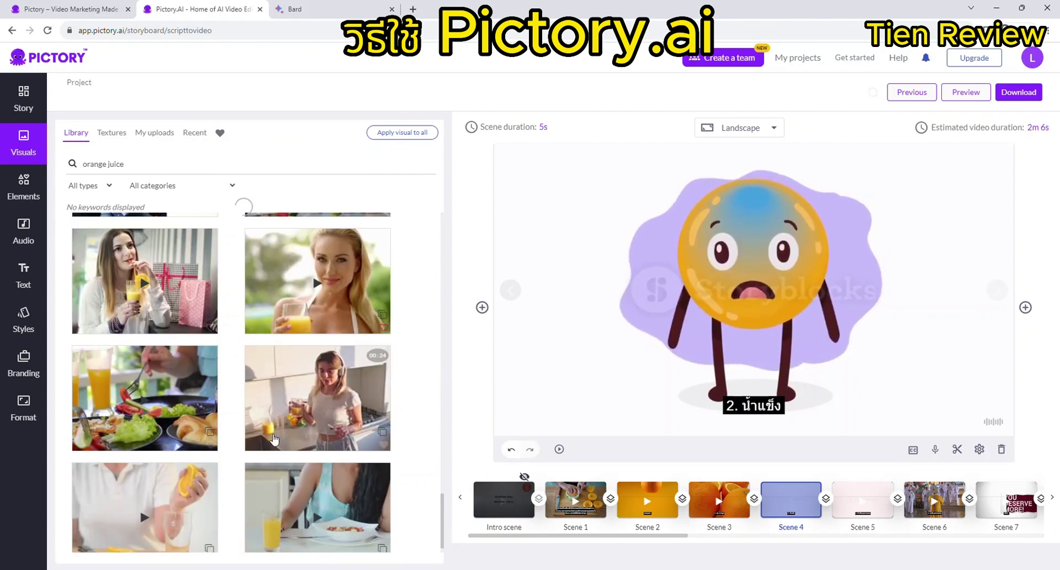
pyautogui.scroll(10, 274, 440)
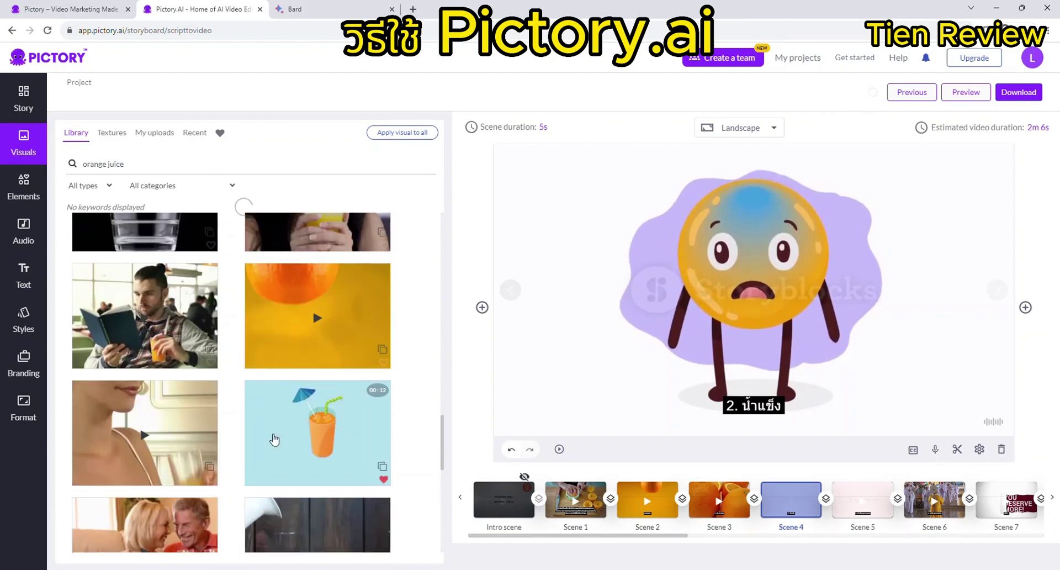
pyautogui.scroll(8, 274, 439)
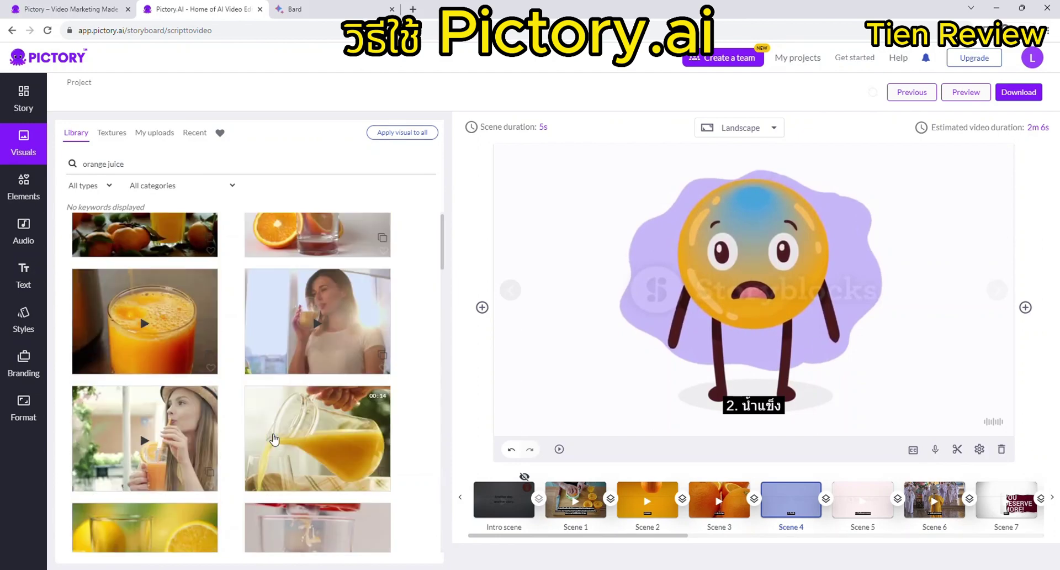
# Search the visuals library for "ice cube" instead of orange juice
pyautogui.click(136, 163)
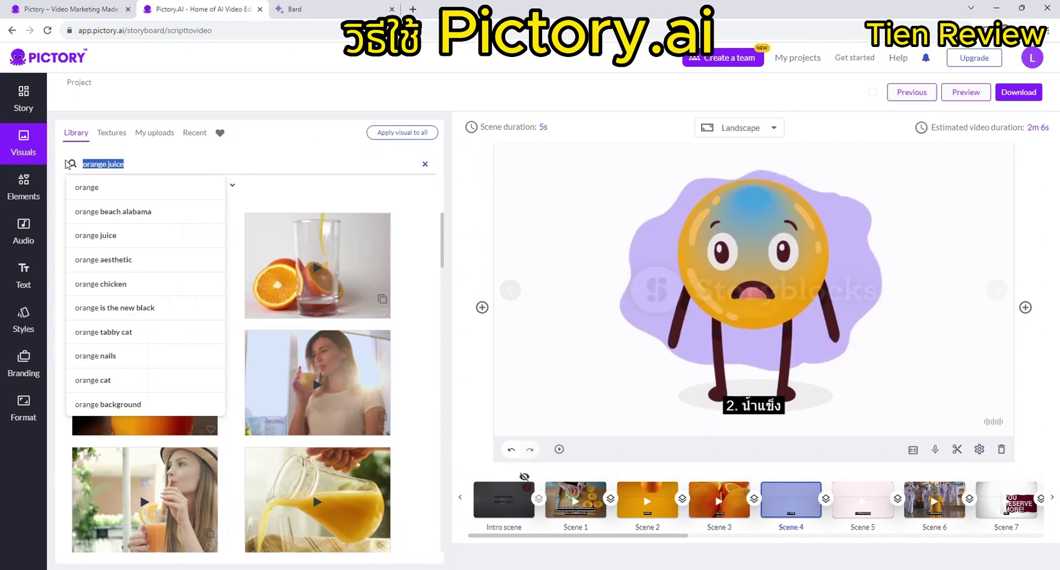
pyautogui.press('BackSpace')
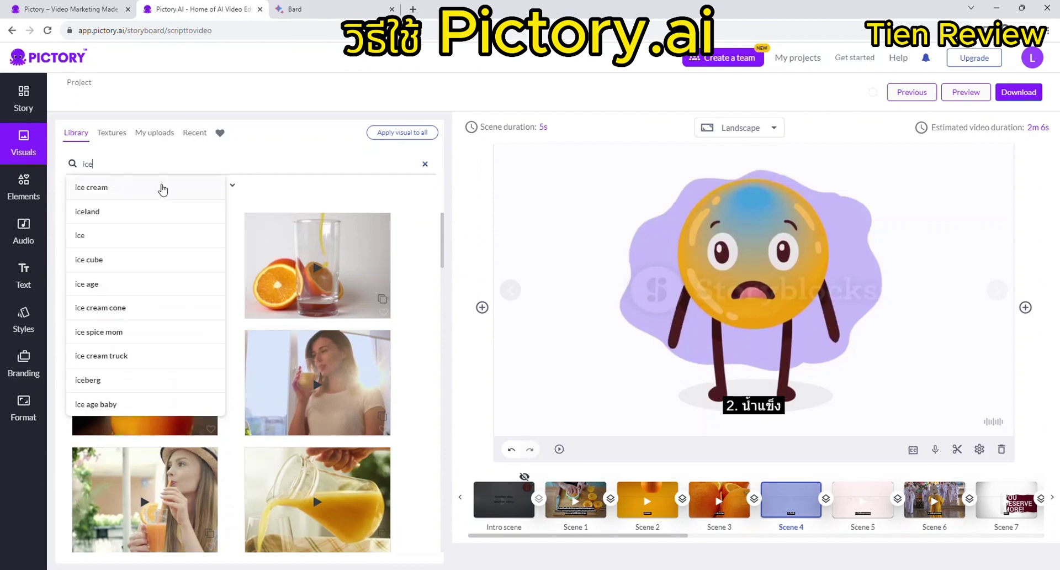
pyautogui.click(151, 270)
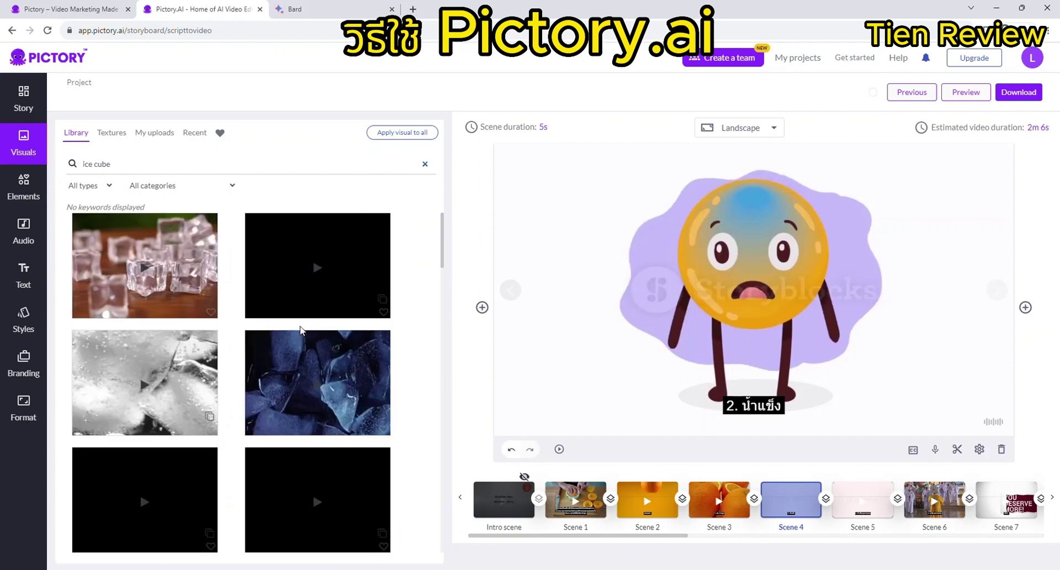
# Look through the ice cube clips and replace scene 4's visual with the 13-second clip of ice cubes falling on a black background
pyautogui.scroll(-4, 317, 408)
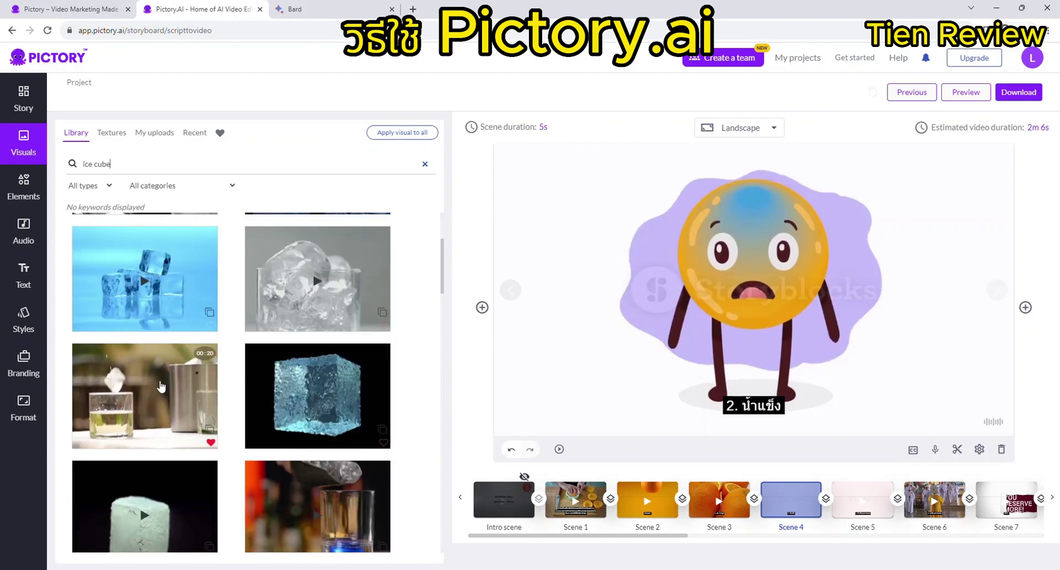
pyautogui.scroll(-8, 161, 386)
pyautogui.scroll(6, 288, 381)
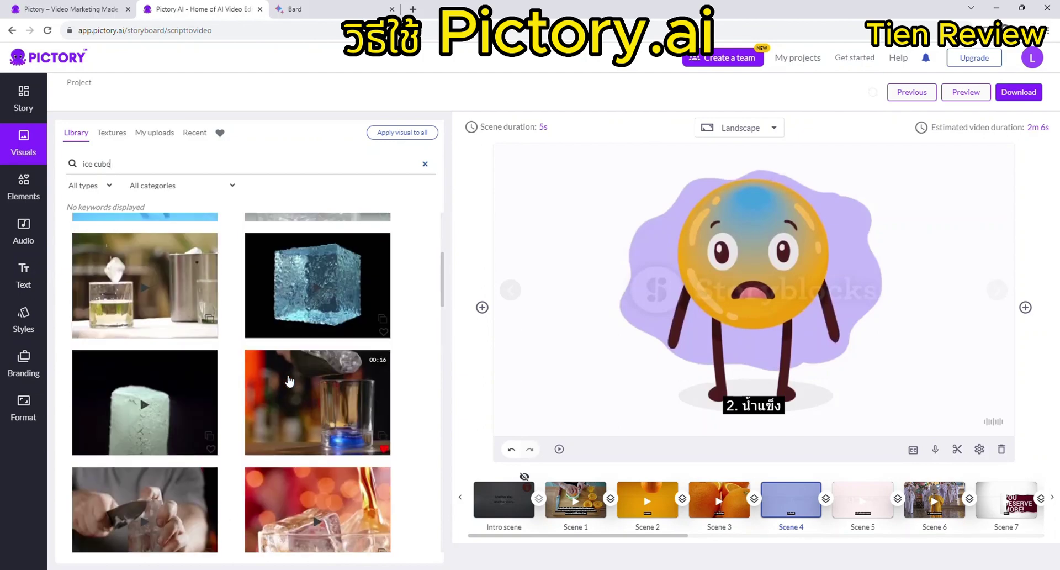
pyautogui.scroll(-10, 288, 381)
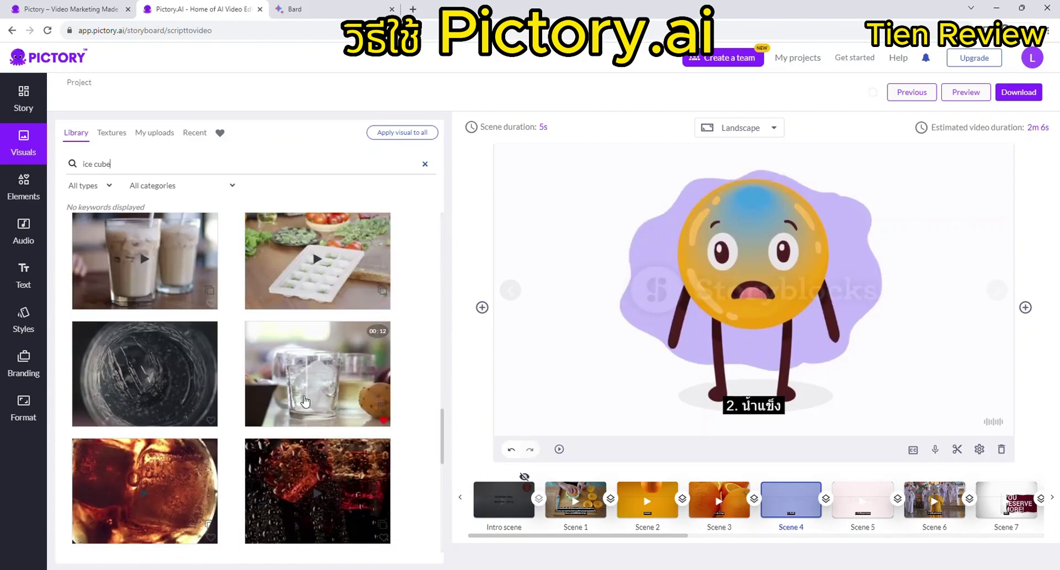
pyautogui.scroll(-8, 305, 401)
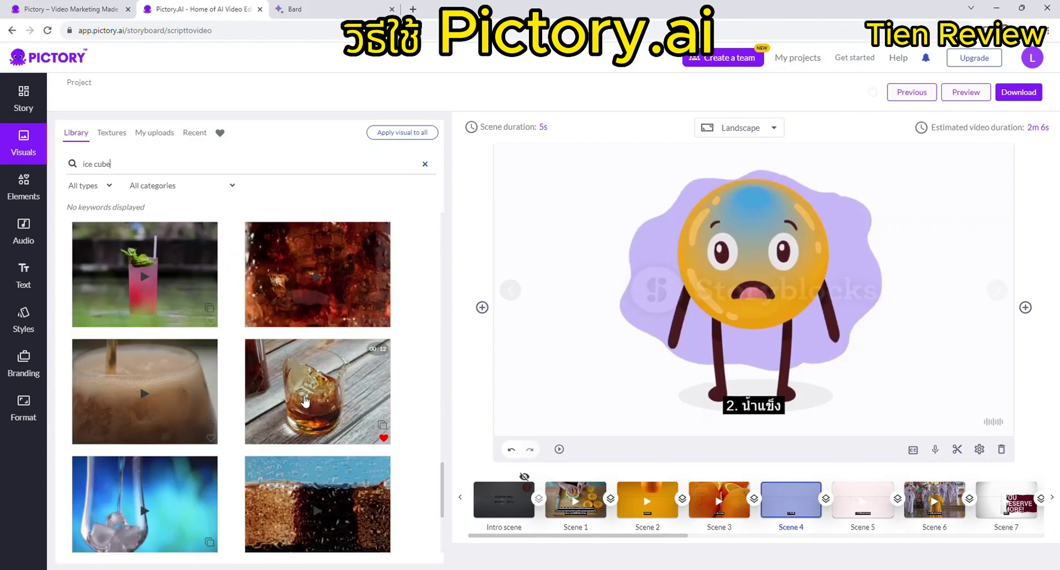
pyautogui.scroll(-5, 305, 401)
pyautogui.scroll(-5, 180, 473)
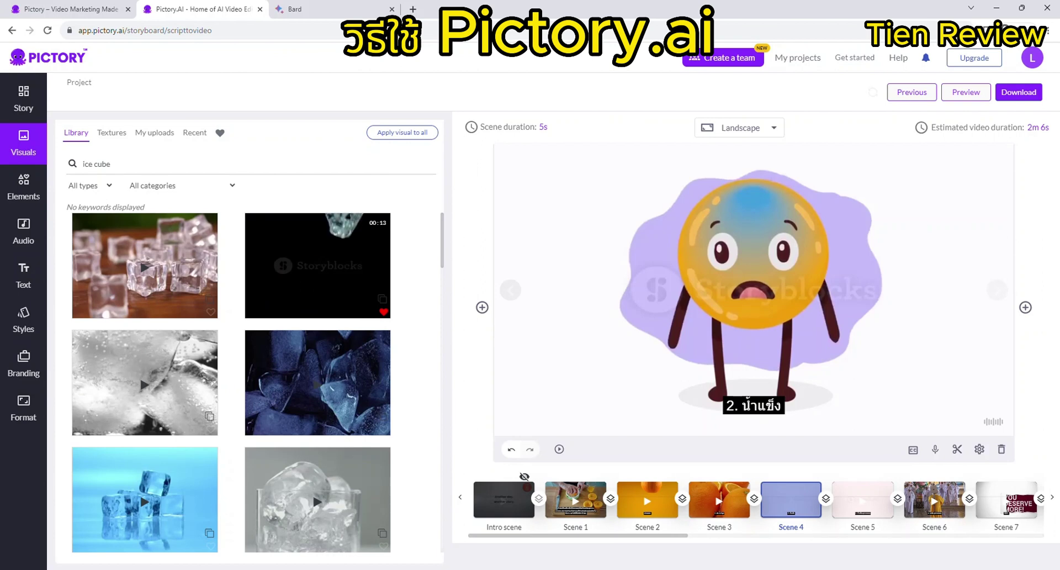
pyautogui.click(318, 265)
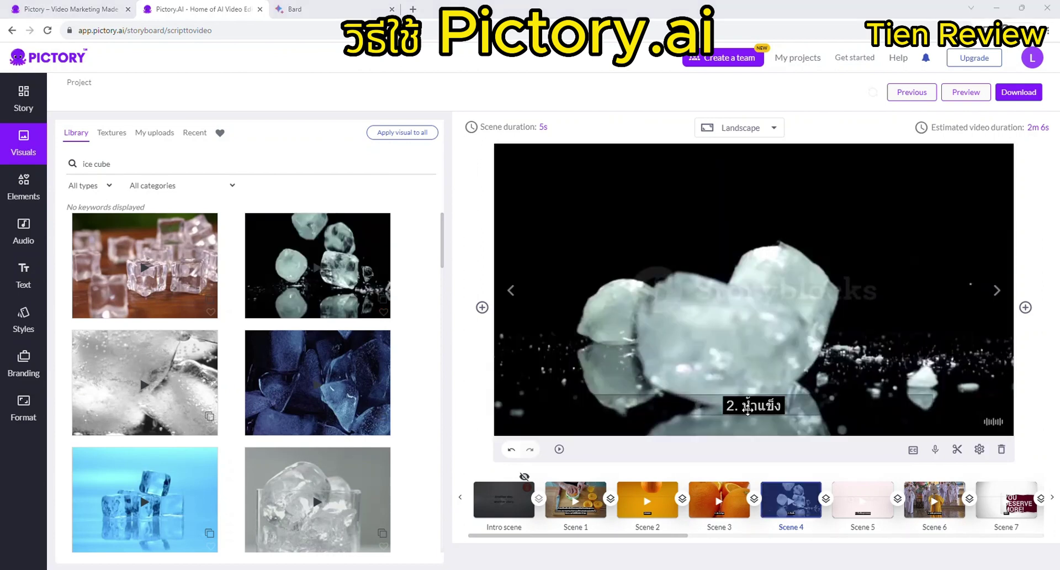
# Select scene 5 and search the visuals library for "sugar" to match its syrup caption
pyautogui.click(861, 509)
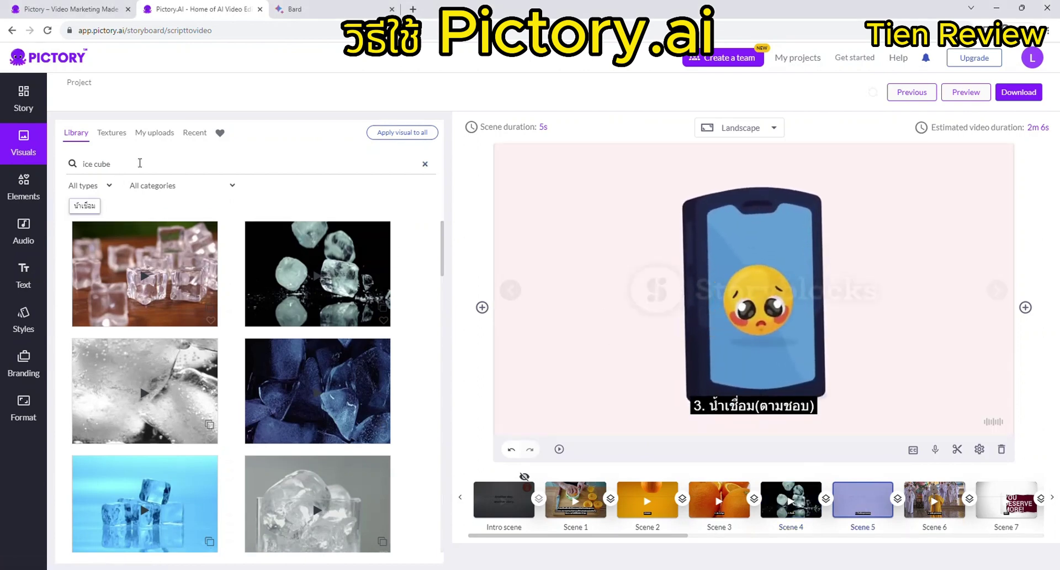
pyautogui.scroll(-4, 247, 438)
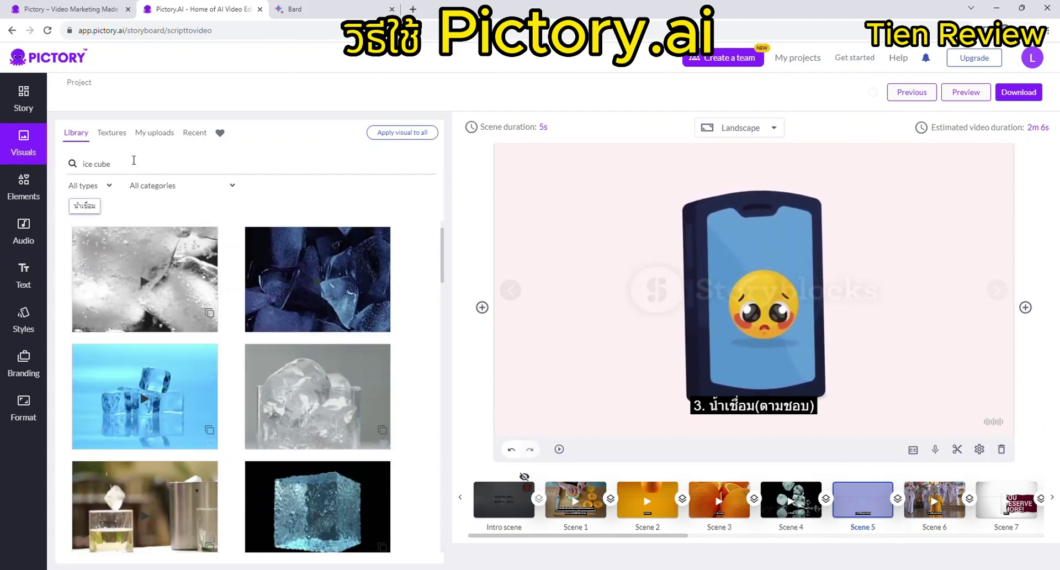
pyautogui.scroll(4, 247, 439)
pyautogui.click(147, 163)
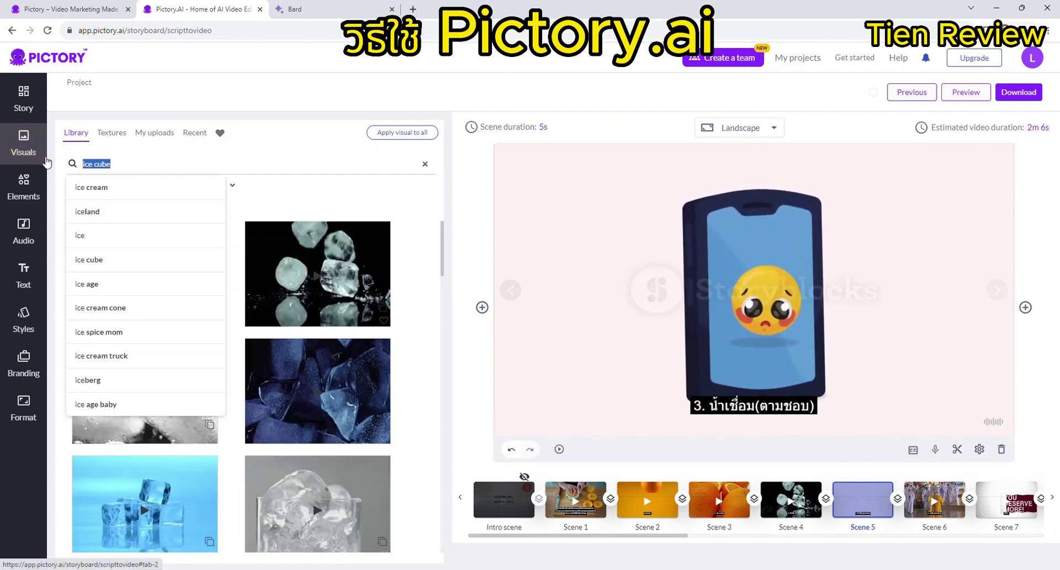
pyautogui.write('su')
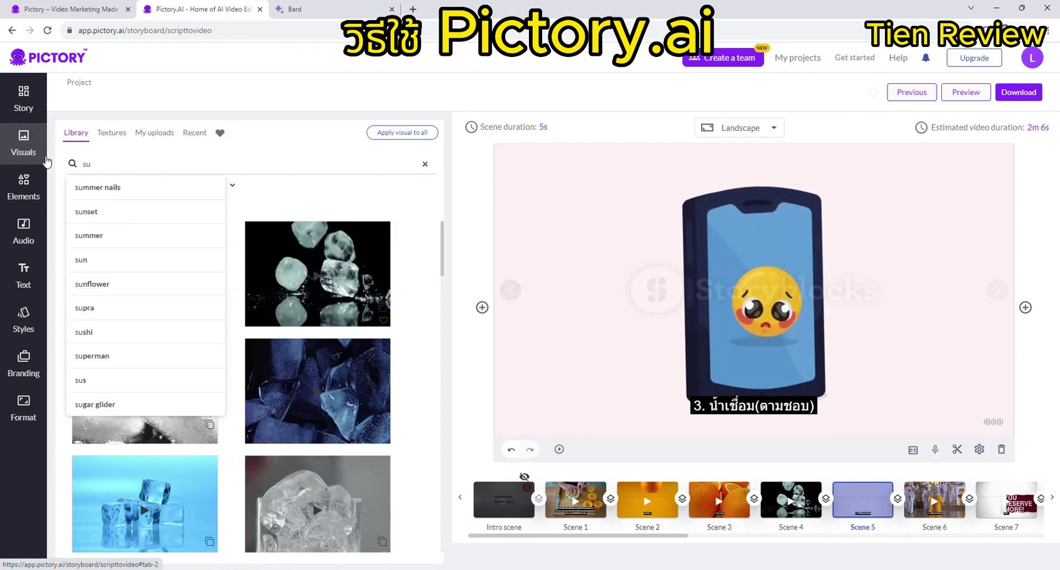
pyautogui.write('gar')
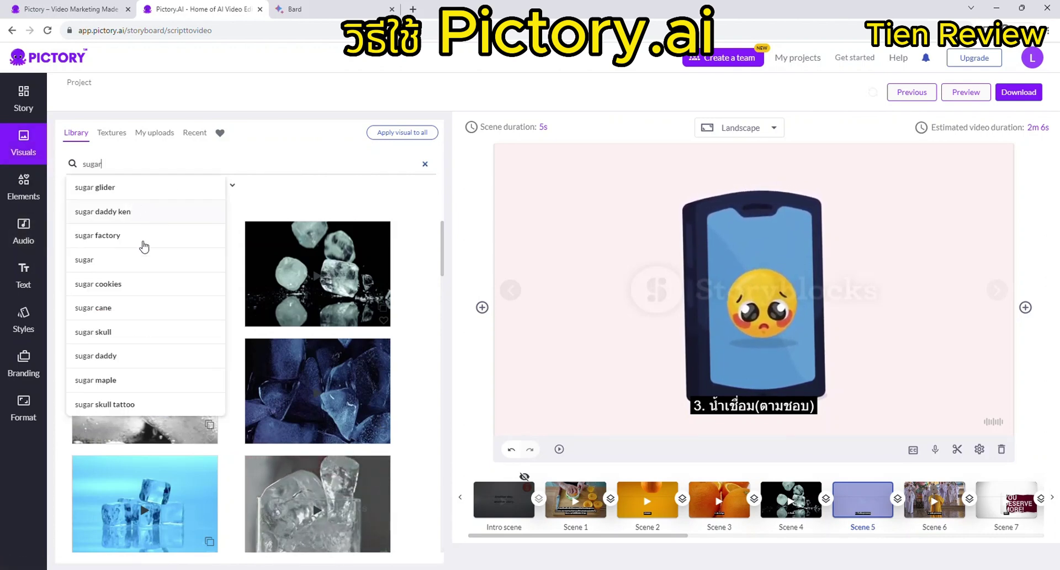
pyautogui.click(130, 266)
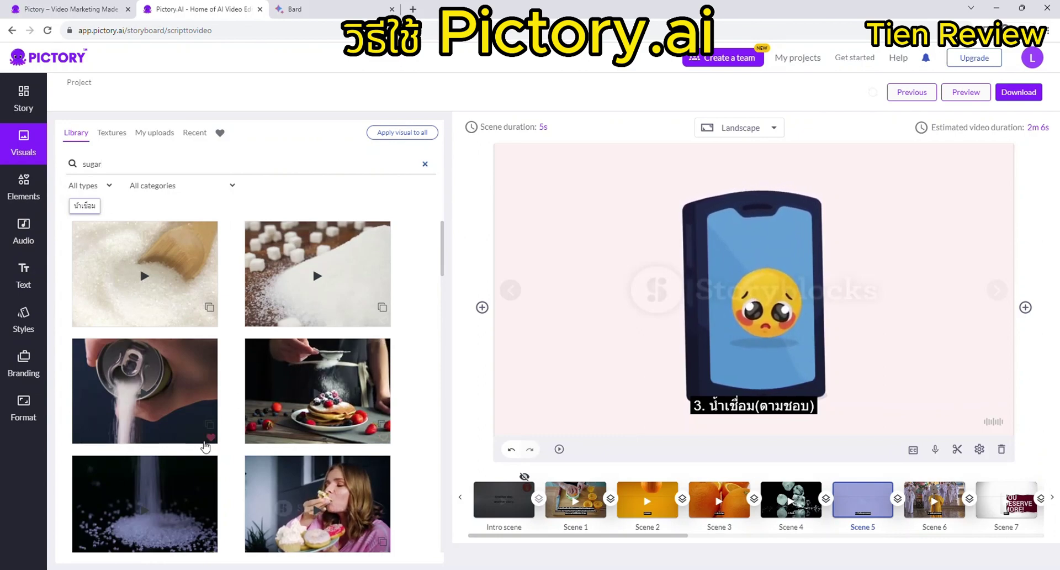
# Look through the sugar clips and replace scene 5's visual with the 15-second clip of golden syrup being poured
pyautogui.scroll(-8, 299, 370)
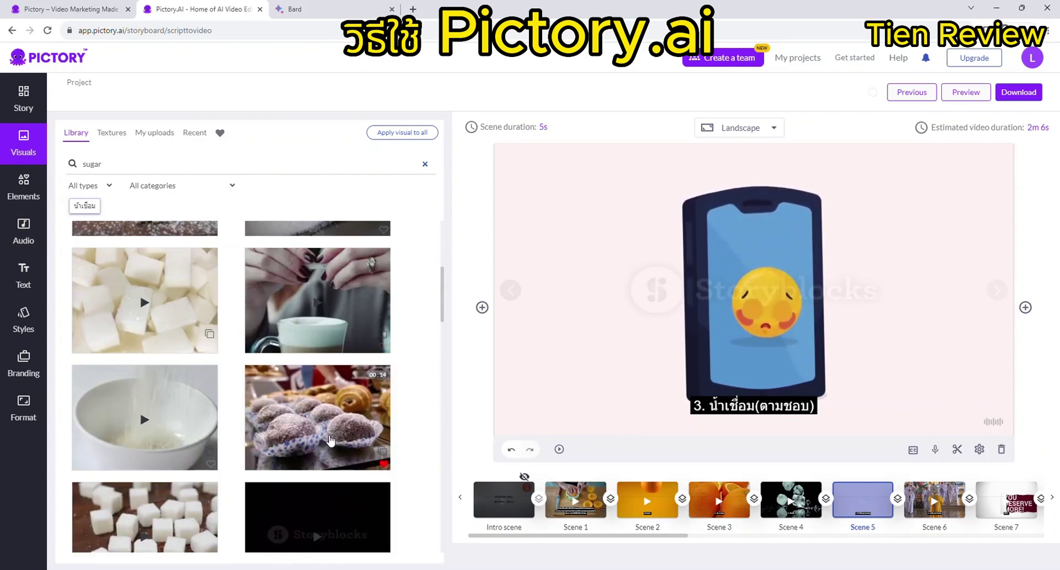
pyautogui.scroll(-10, 331, 440)
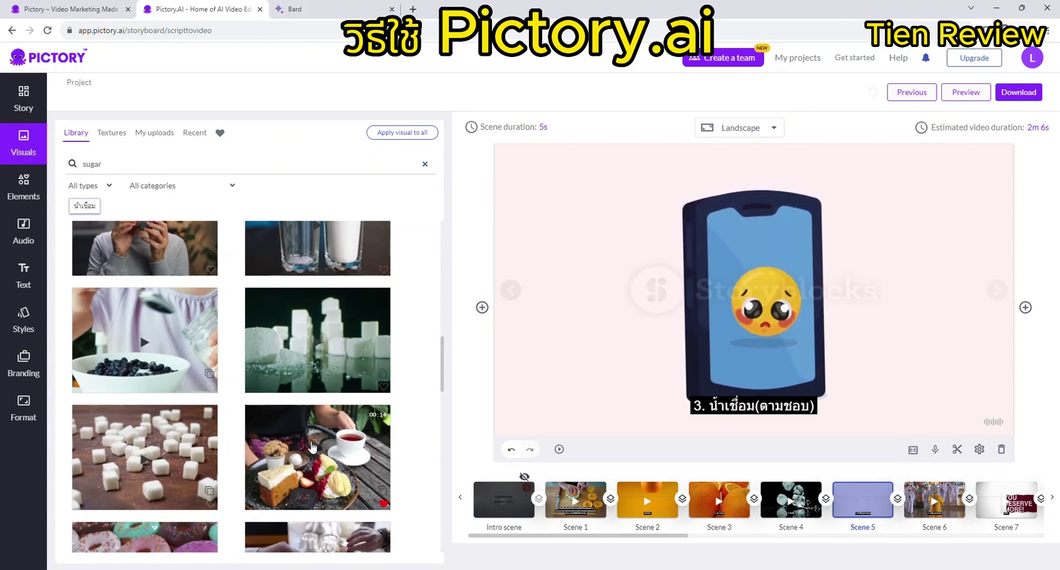
pyautogui.scroll(-3, 326, 453)
pyautogui.scroll(-5, 310, 447)
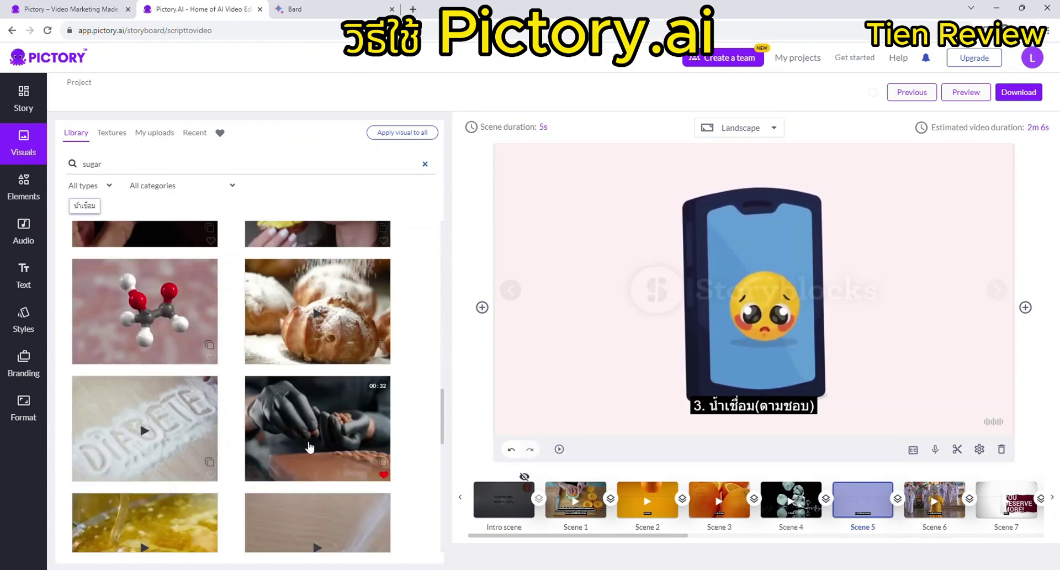
pyautogui.scroll(8, 310, 447)
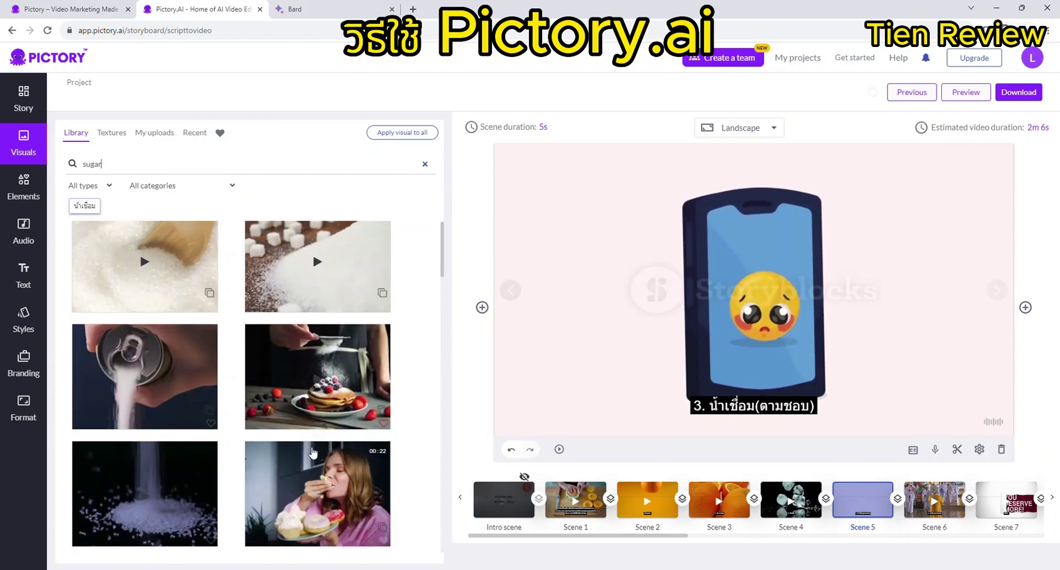
pyautogui.scroll(-5, 333, 511)
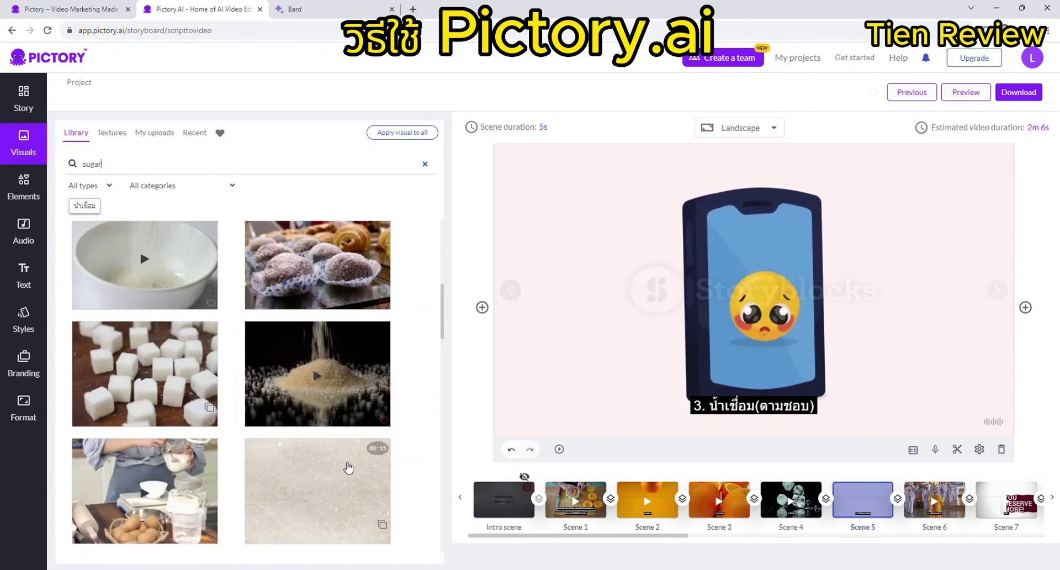
pyautogui.scroll(-10, 330, 386)
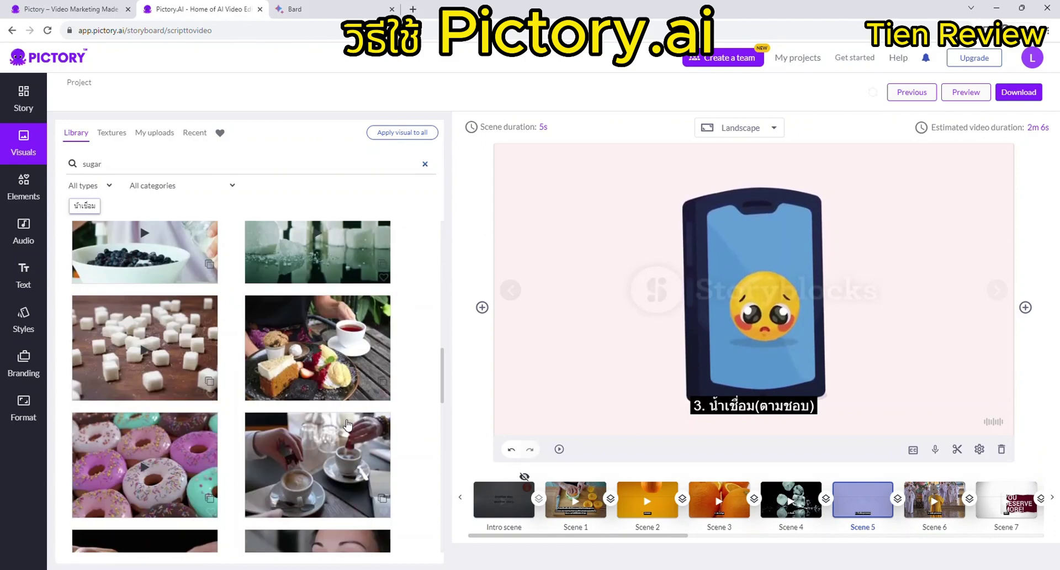
pyautogui.scroll(1, 164, 287)
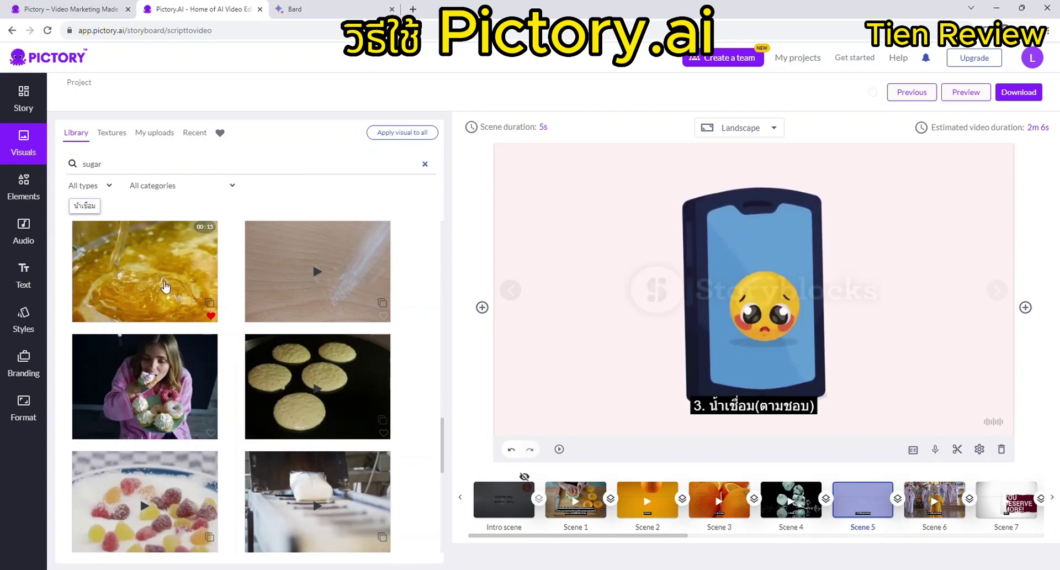
pyautogui.scroll(-10, 166, 288)
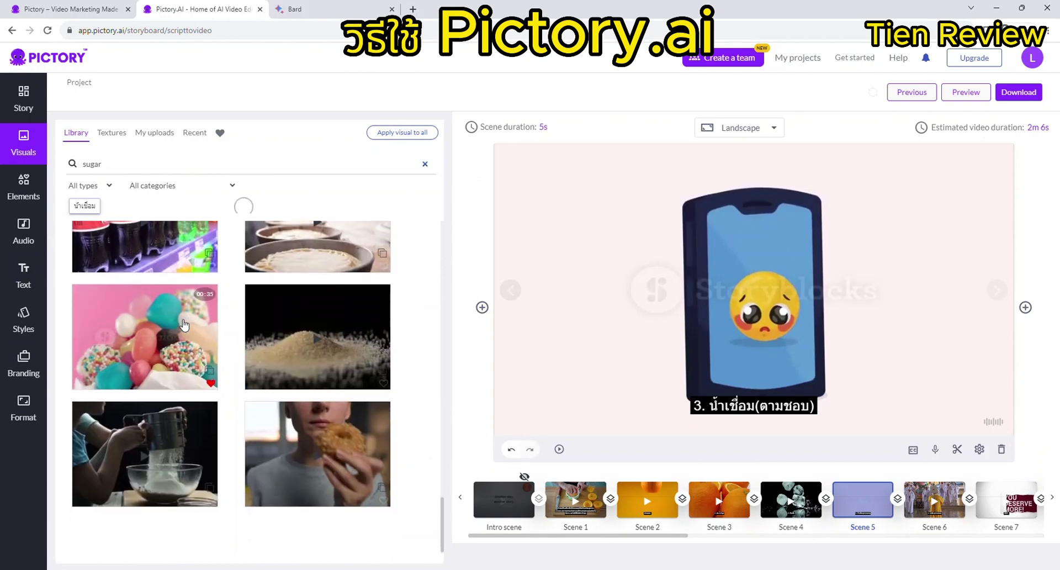
pyautogui.scroll(5, 184, 325)
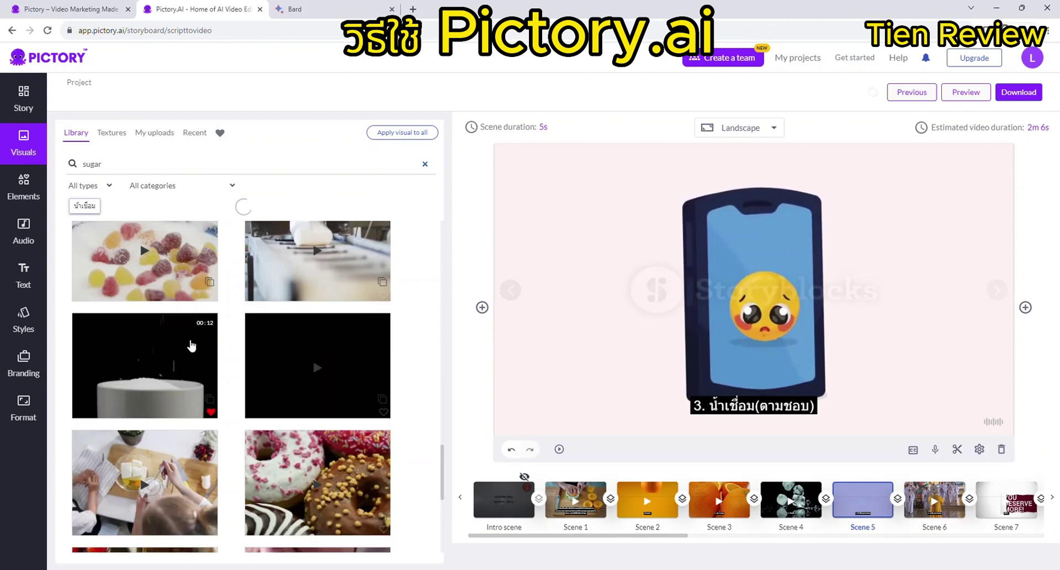
pyautogui.scroll(5, 191, 343)
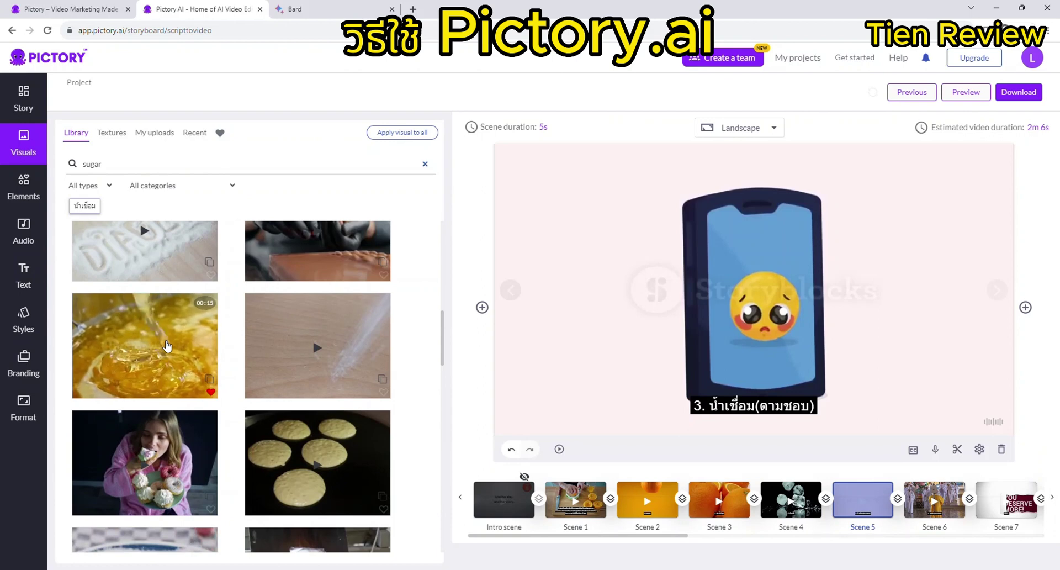
pyautogui.click(187, 362)
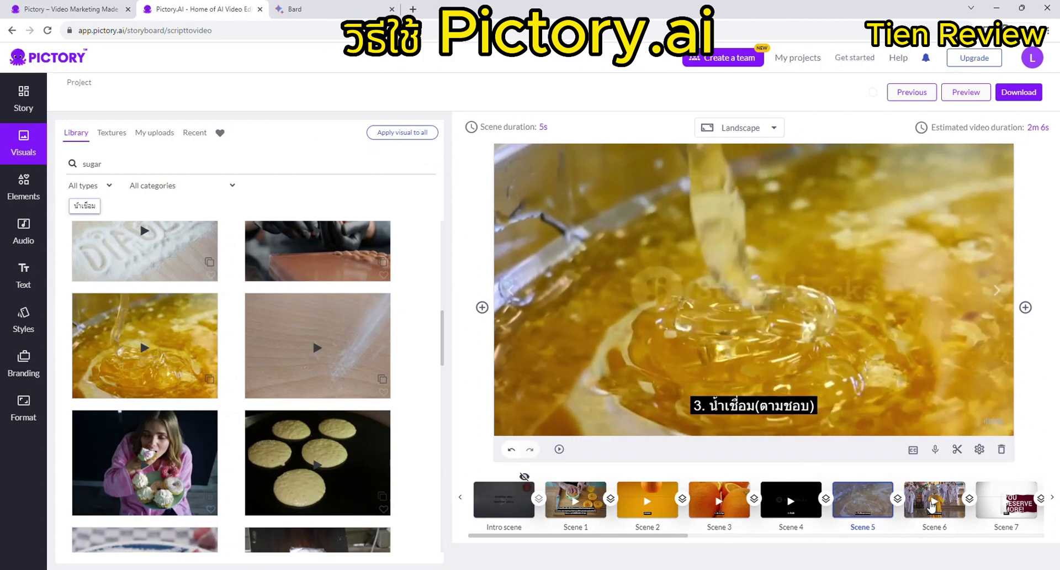
# Select scene 6 and search the visuals library for "salt" to match its salt caption
pyautogui.click(932, 506)
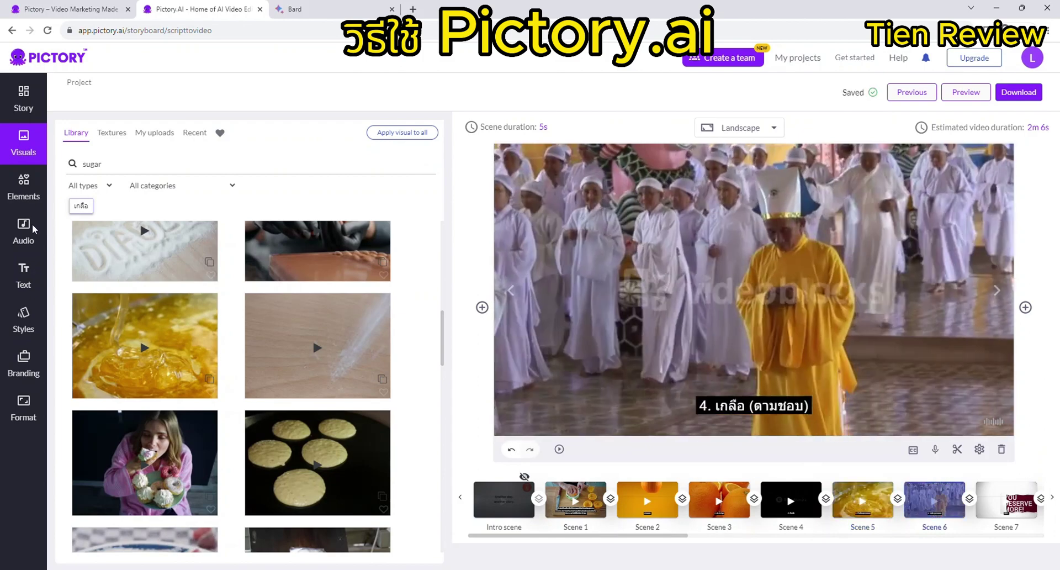
pyautogui.doubleClick(93, 164)
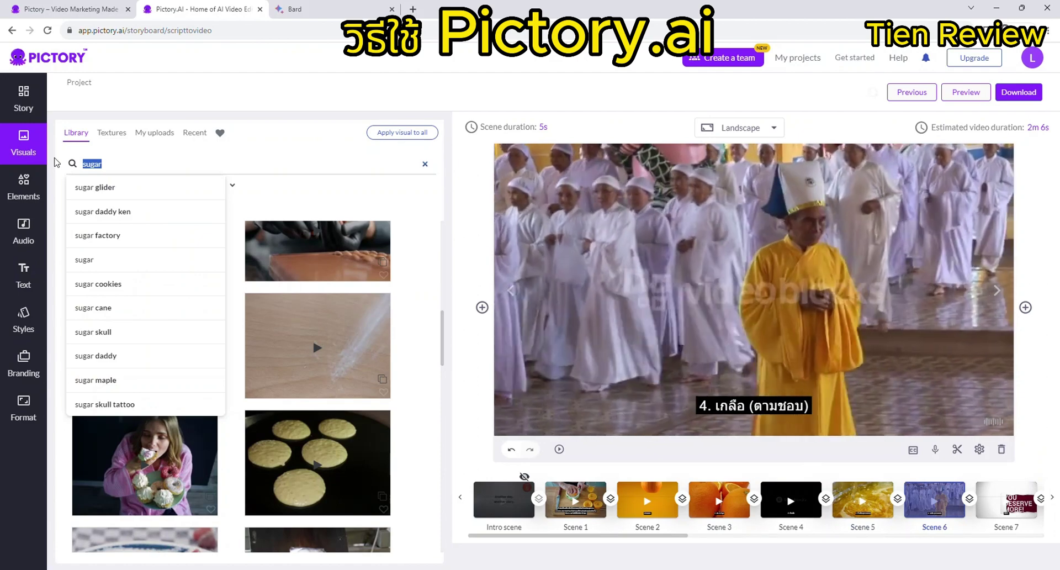
pyautogui.write('sal')
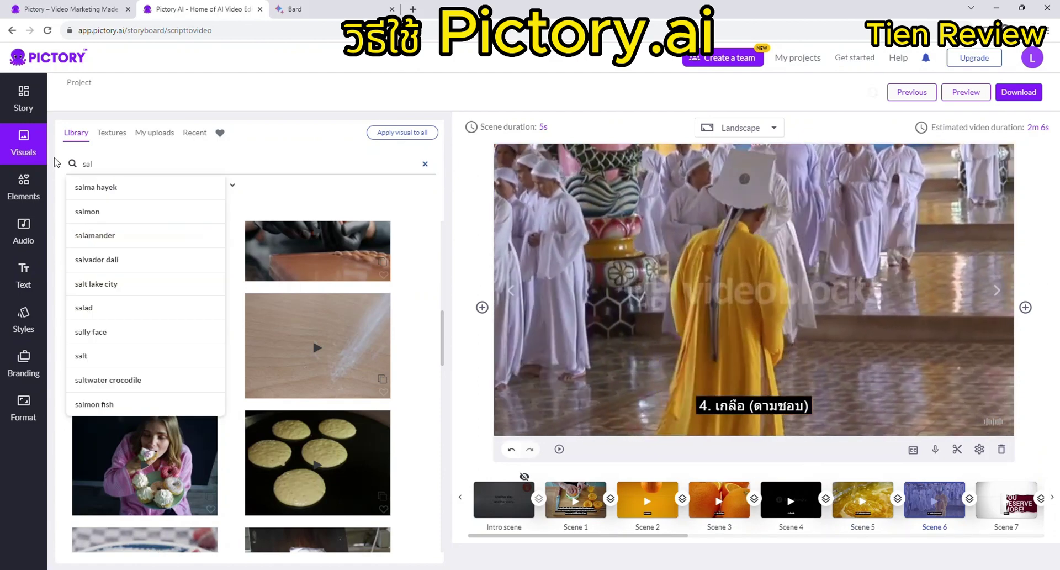
pyautogui.write('t')
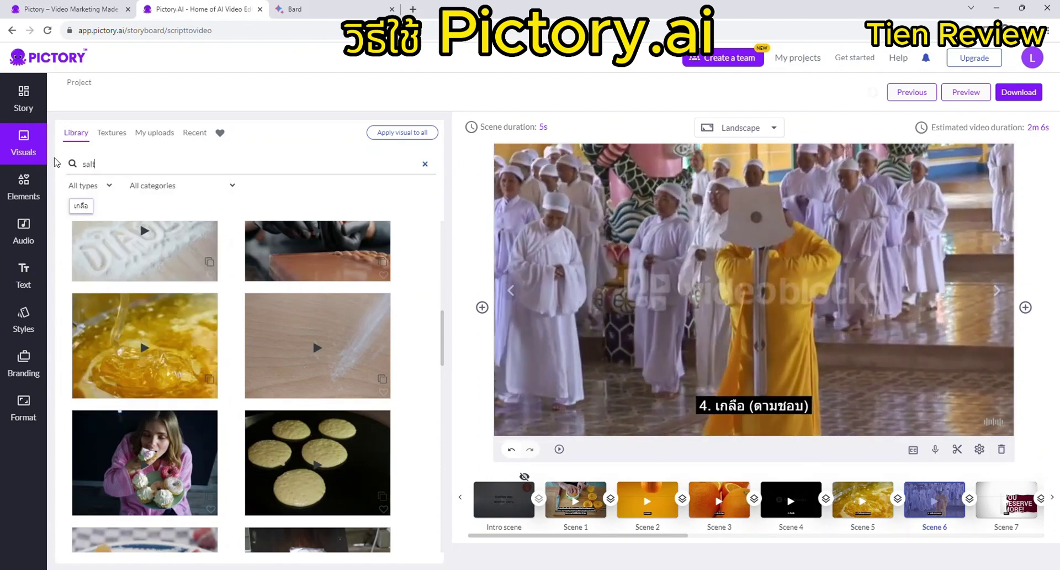
pyautogui.click(96, 215)
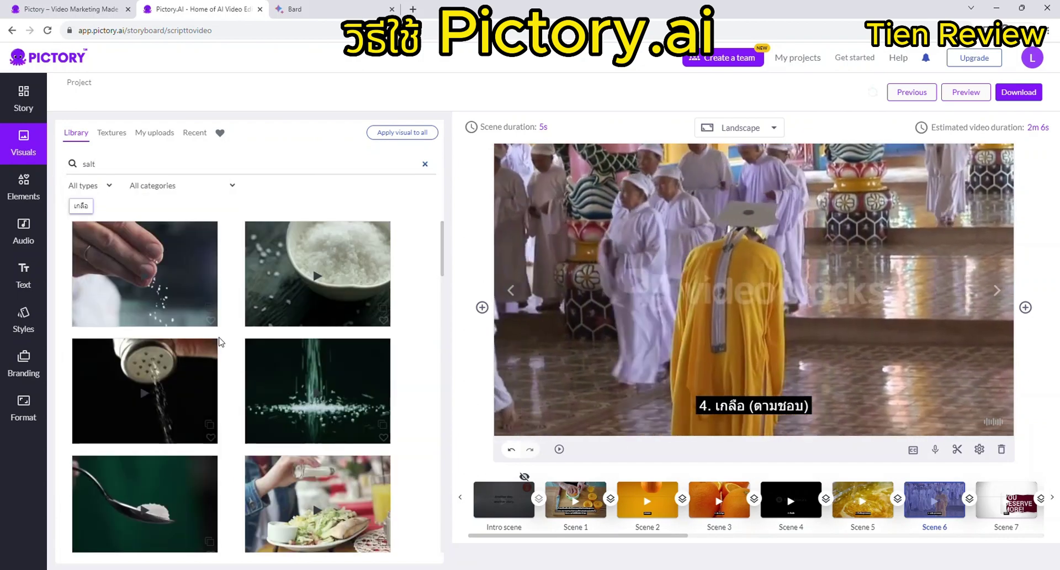
# Look through the salt clips and replace scene 6's visual with the 5-second clip of a hand taking salt from a small wooden bowl
pyautogui.scroll(-6, 290, 393)
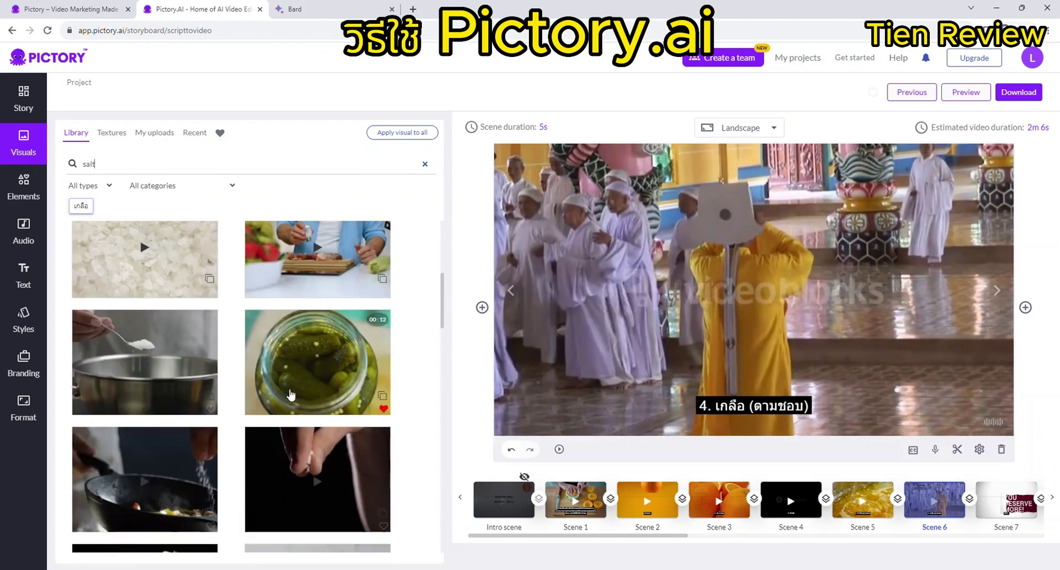
pyautogui.scroll(-7, 290, 394)
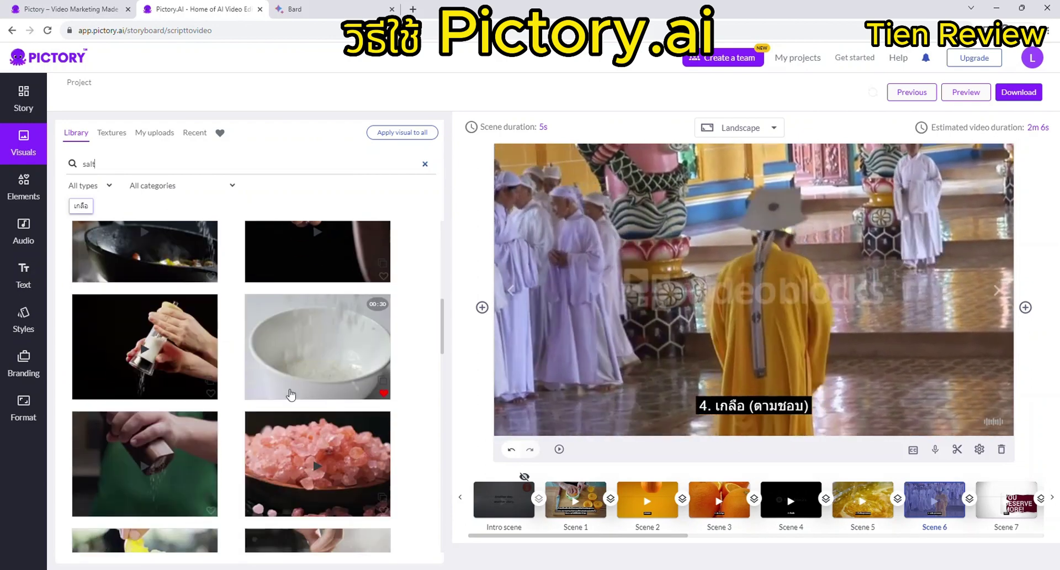
pyautogui.scroll(-3, 289, 393)
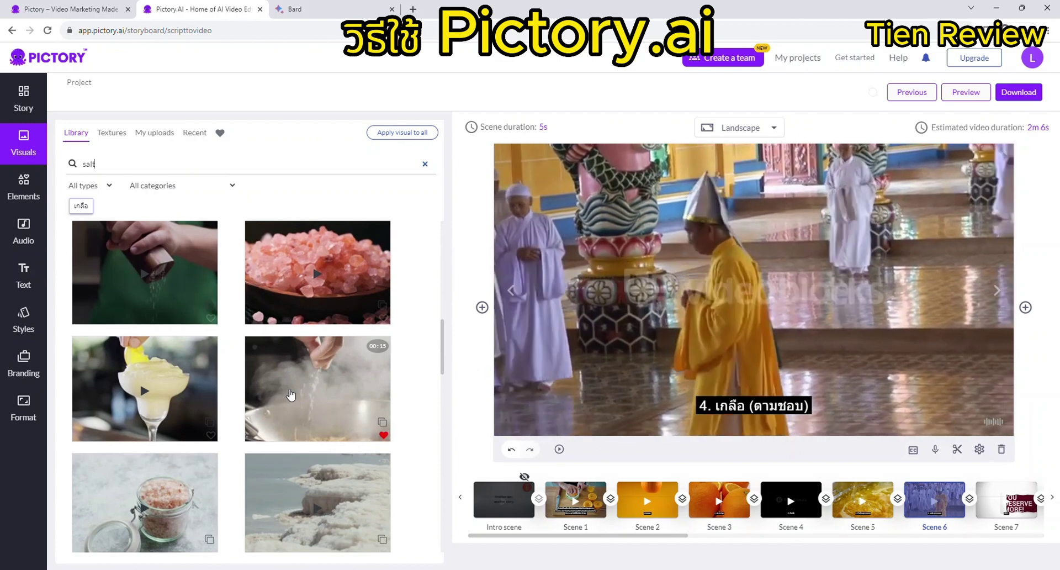
pyautogui.scroll(-3, 289, 394)
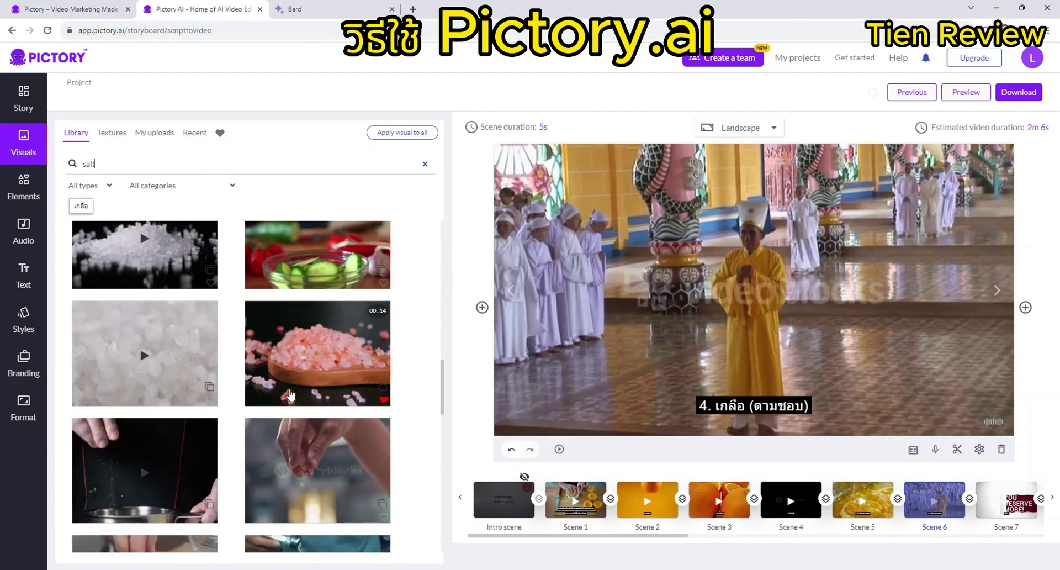
pyautogui.scroll(-1, 291, 395)
pyautogui.scroll(-2, 290, 394)
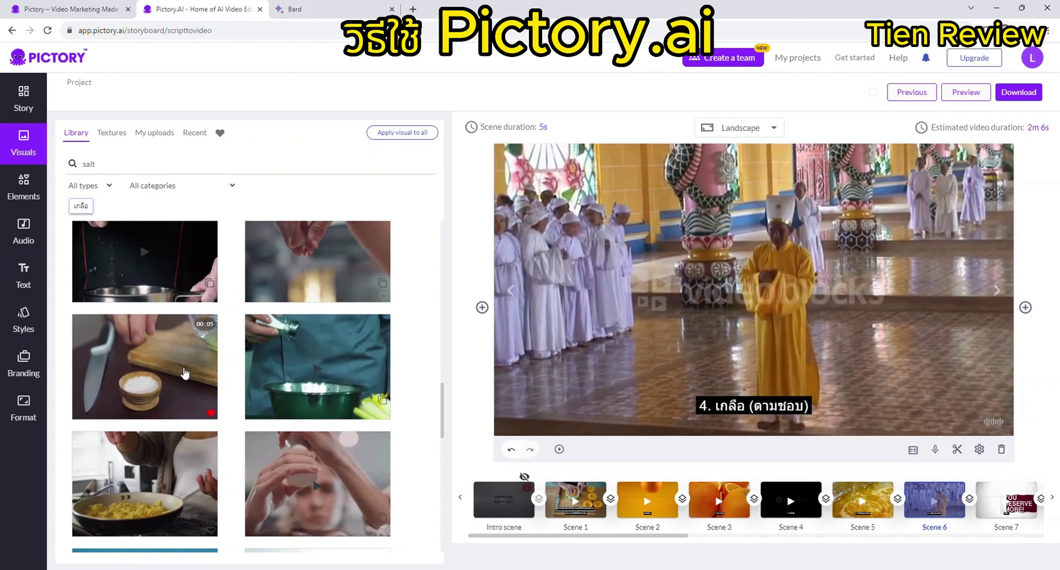
pyautogui.click(185, 374)
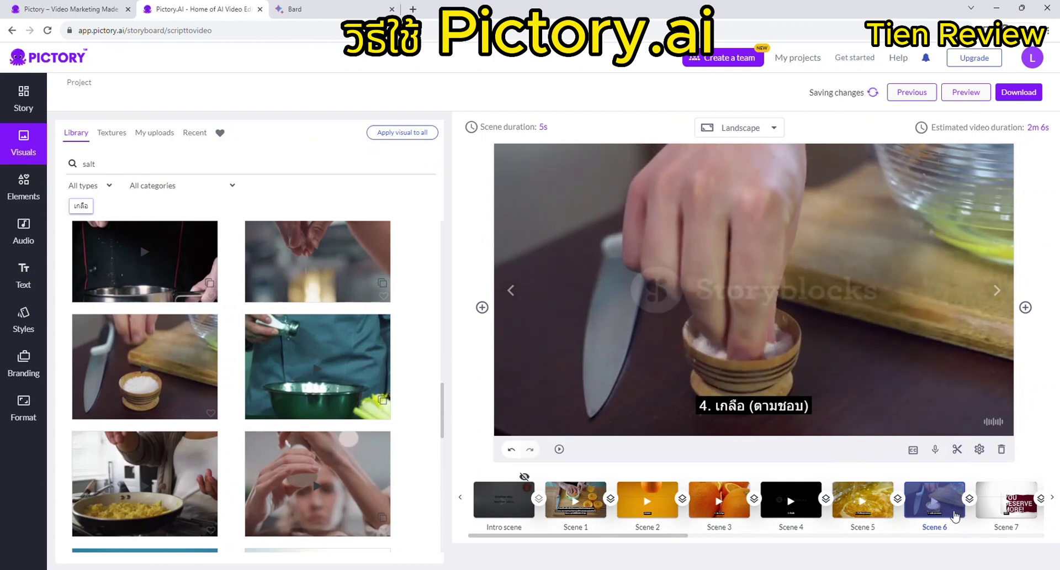
# Select scene 7 and search the visuals library for "how to" to match its method caption
pyautogui.click(1001, 507)
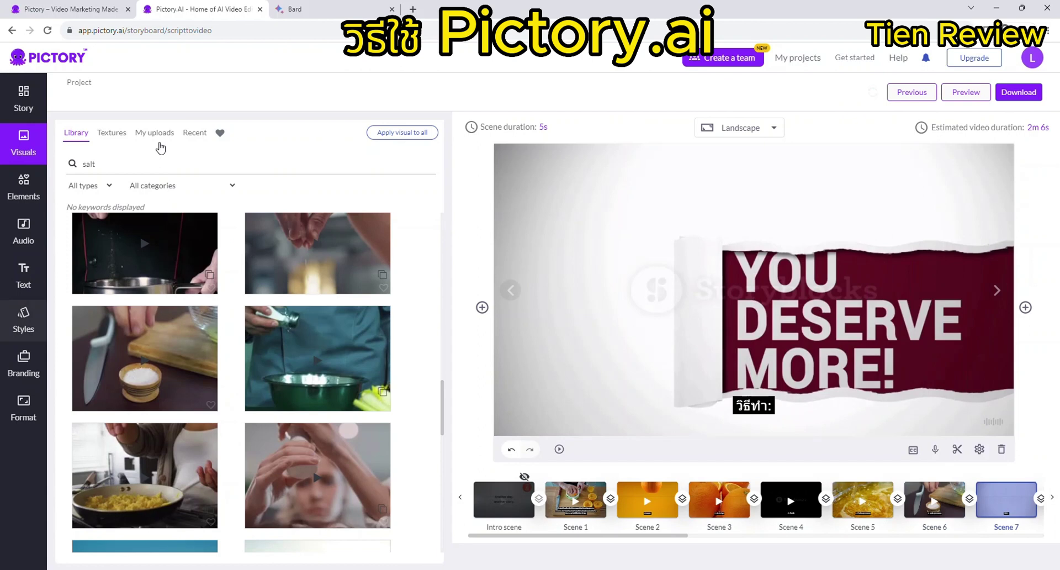
pyautogui.hotkey('ctrl', 'a')
pyautogui.write('how toc')
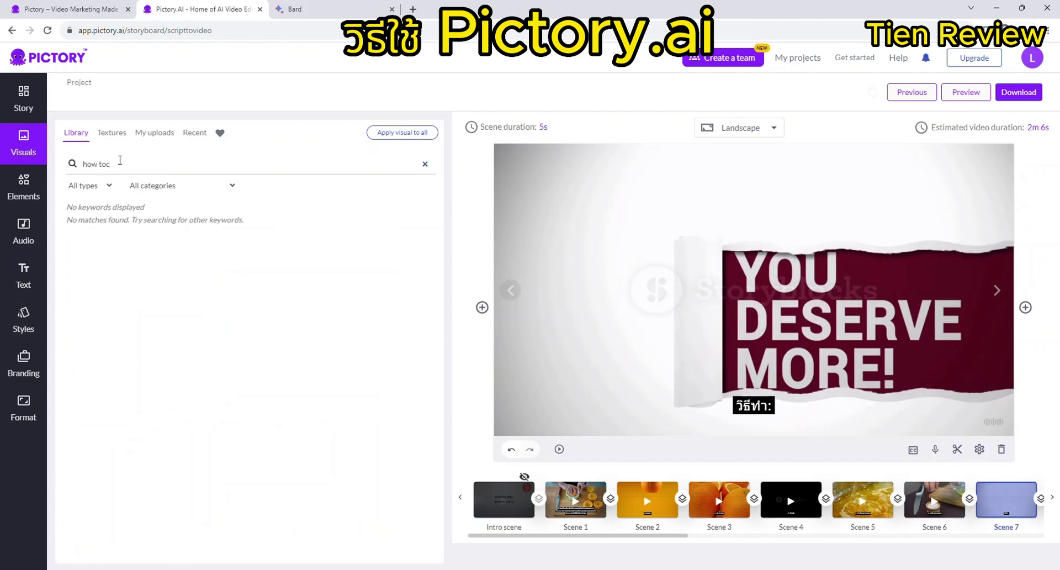
pyautogui.press('BackSpace')
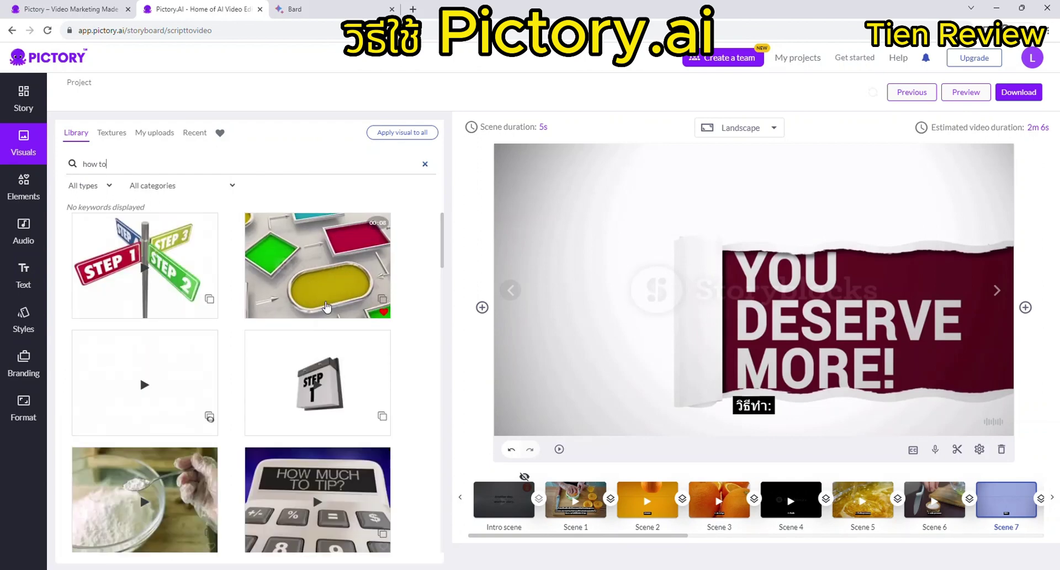
# Replace scene 7's visual with the 10-second clip of a dial marked with steps, and review scenes 5 and 7 in the preview
pyautogui.scroll(-1, 327, 307)
pyautogui.scroll(-5, 327, 306)
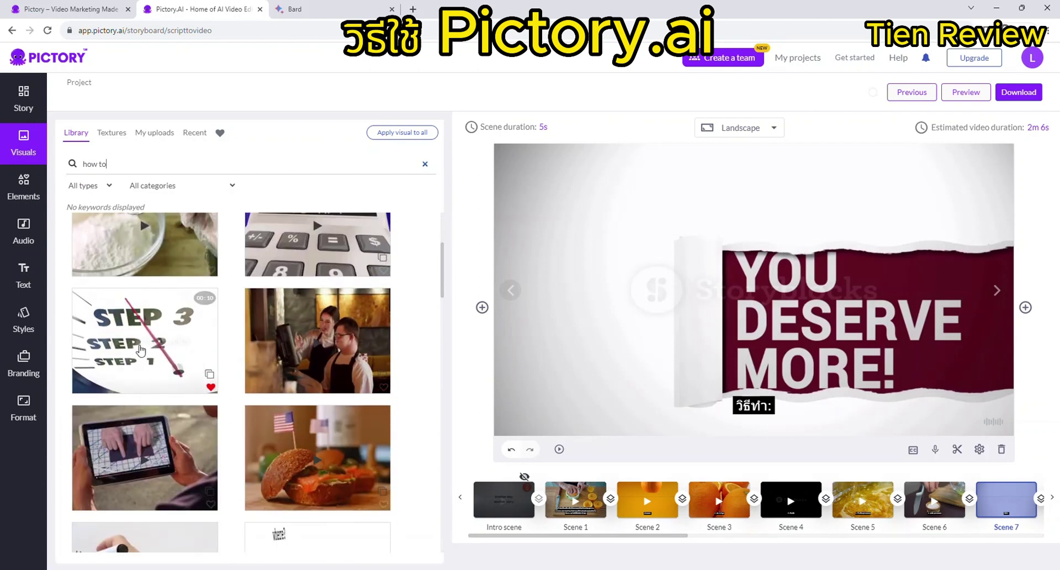
pyautogui.click(172, 347)
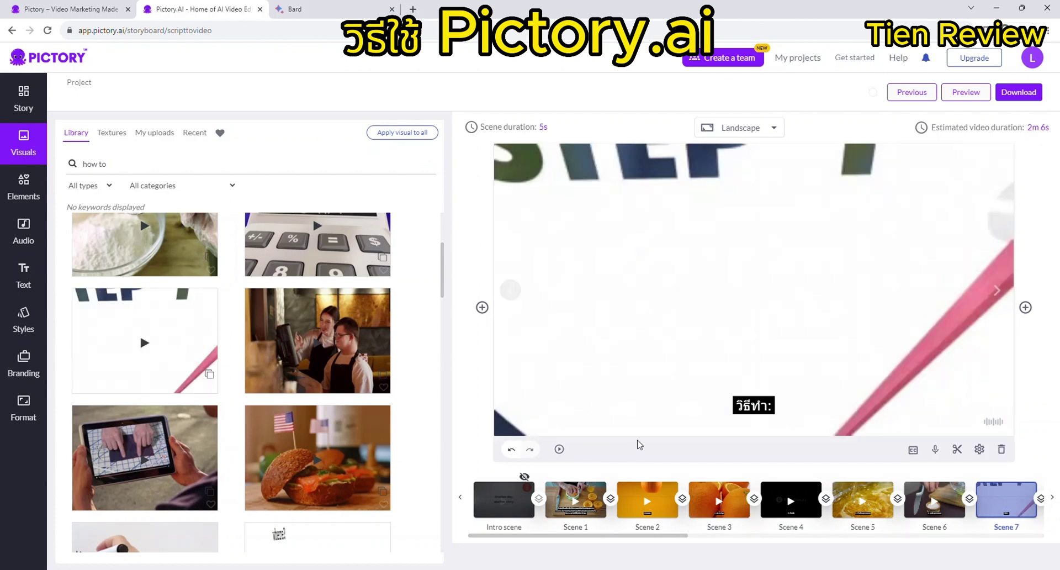
pyautogui.click(863, 495)
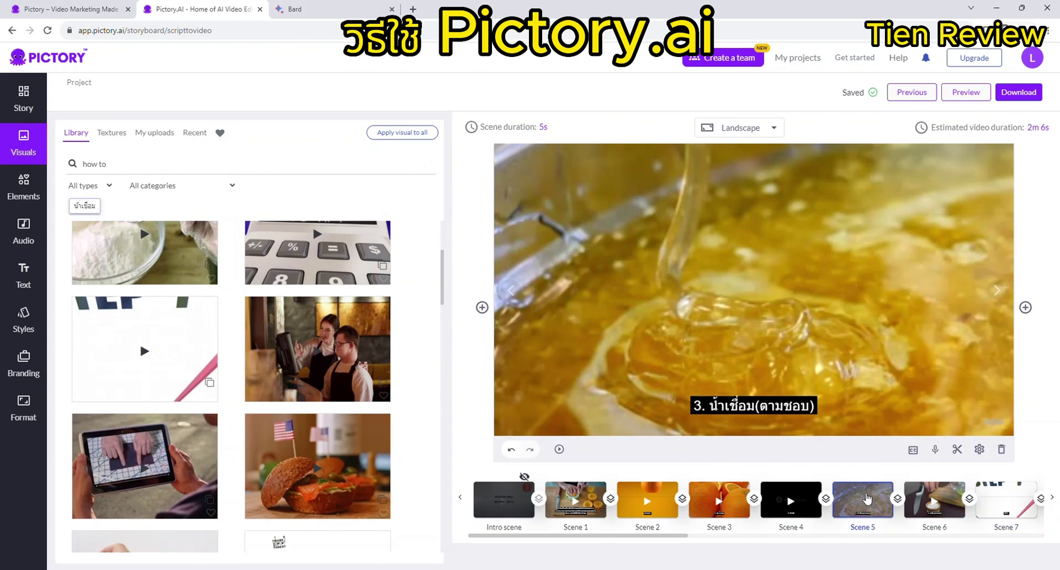
pyautogui.click(995, 506)
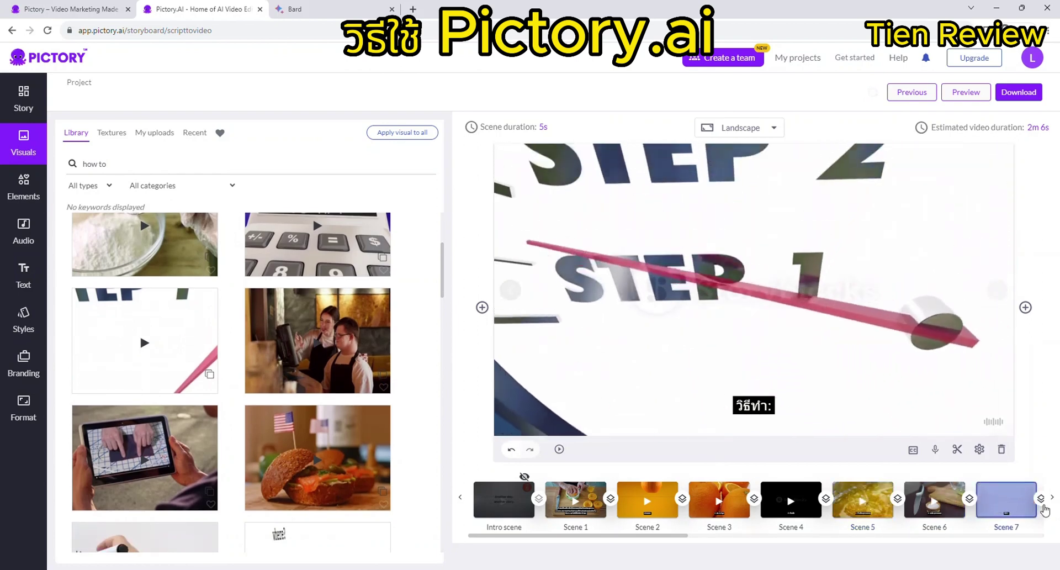
# Select scene 8 and search the visuals library for "orange juice" to match its orange-halving caption
pyautogui.click(734, 535)
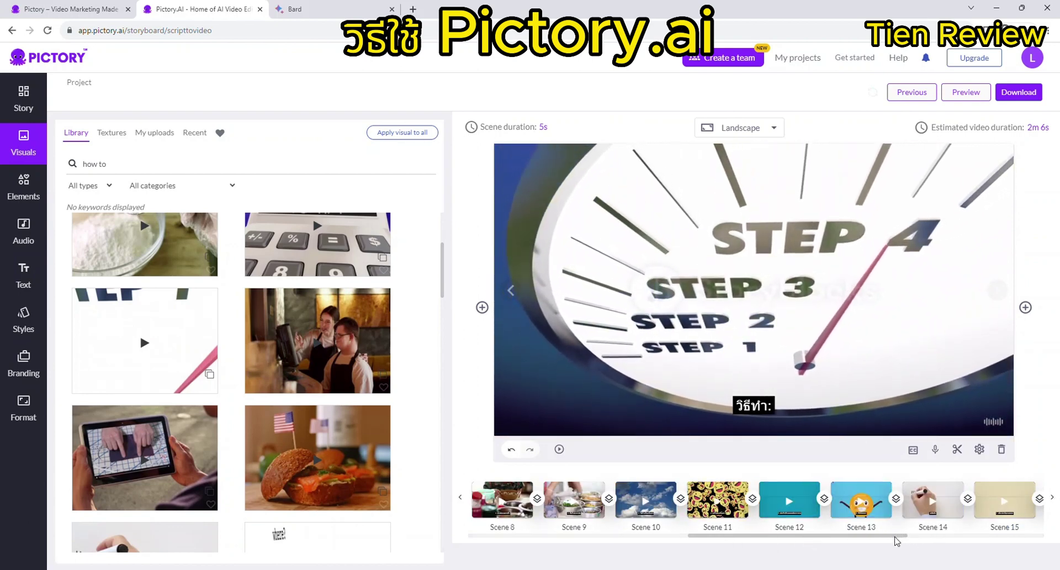
pyautogui.moveTo(899, 538); pyautogui.dragTo(843, 540)
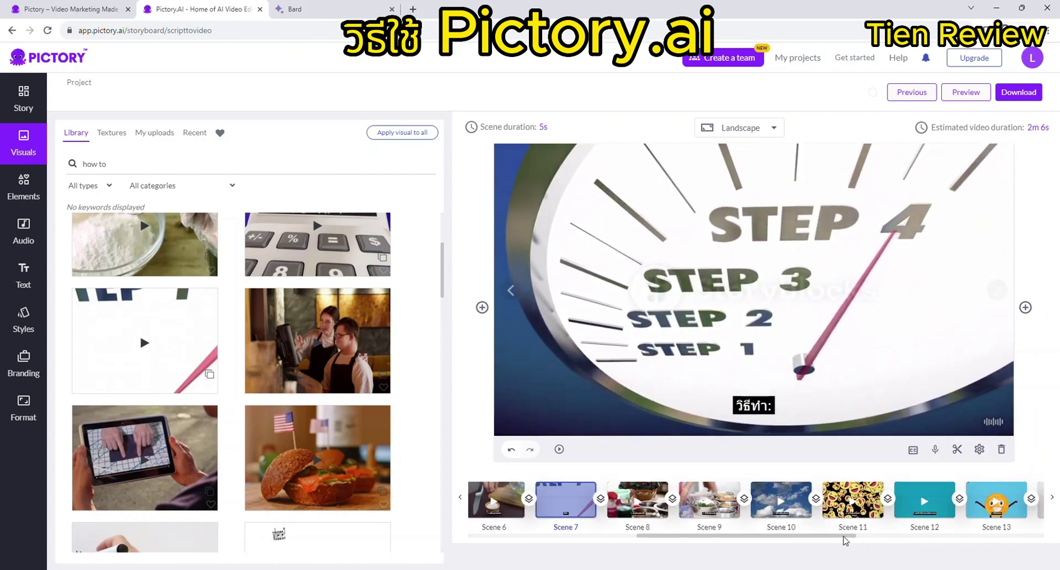
pyautogui.click(633, 500)
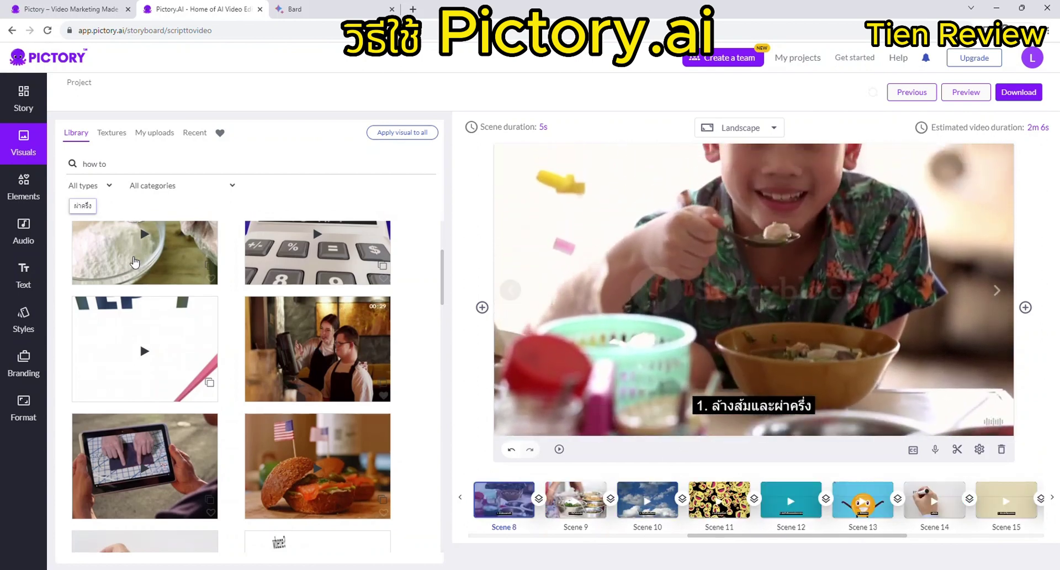
pyautogui.tripleClick(94, 163)
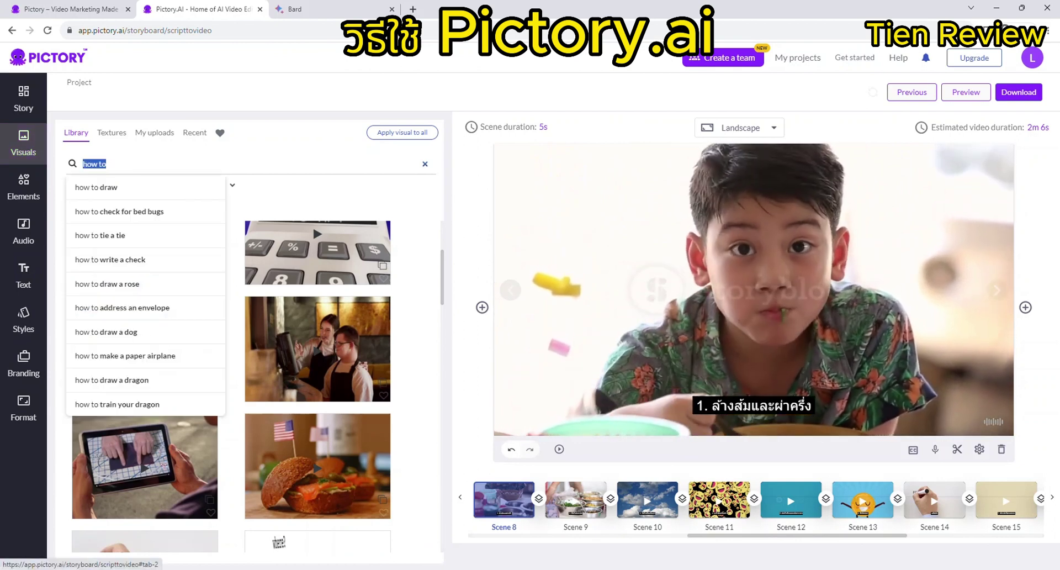
pyautogui.write('ora')
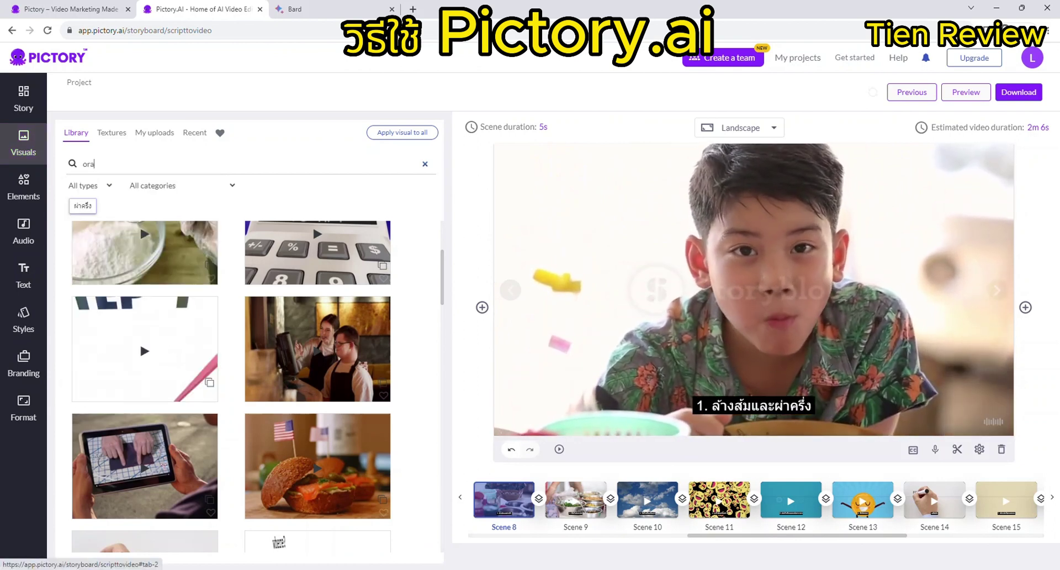
pyautogui.write('nge')
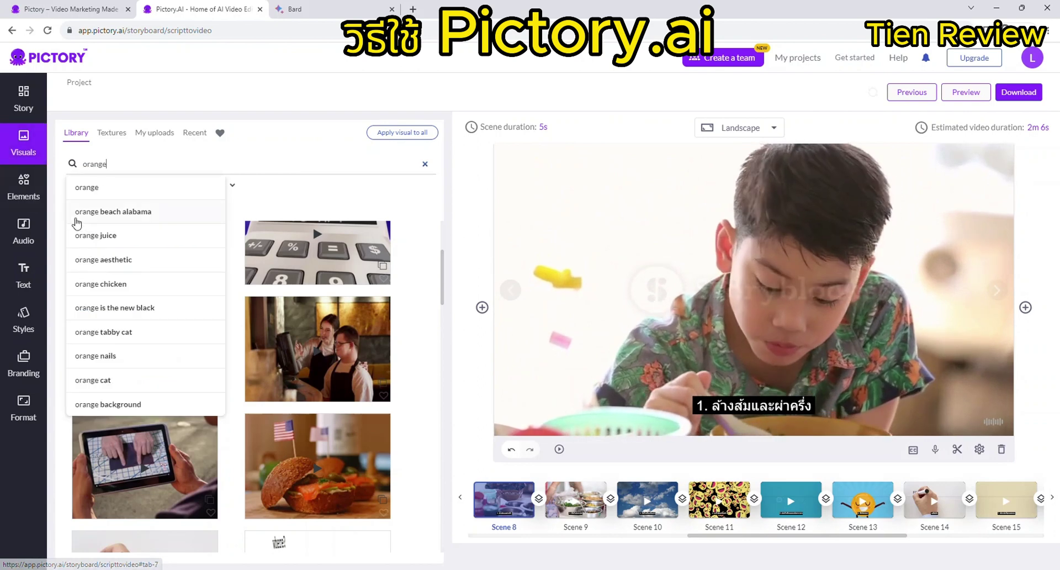
pyautogui.click(108, 236)
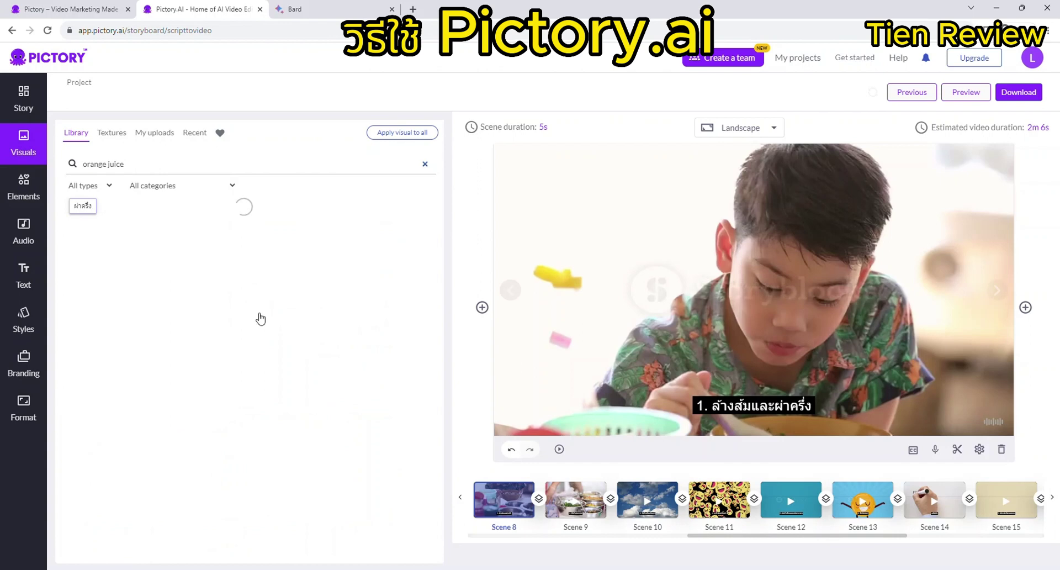
# Look through the orange juice clips and replace the visuals of scenes 8 and 9 with the clip of hands juicing oranges on a wooden board
pyautogui.scroll(-10, 276, 338)
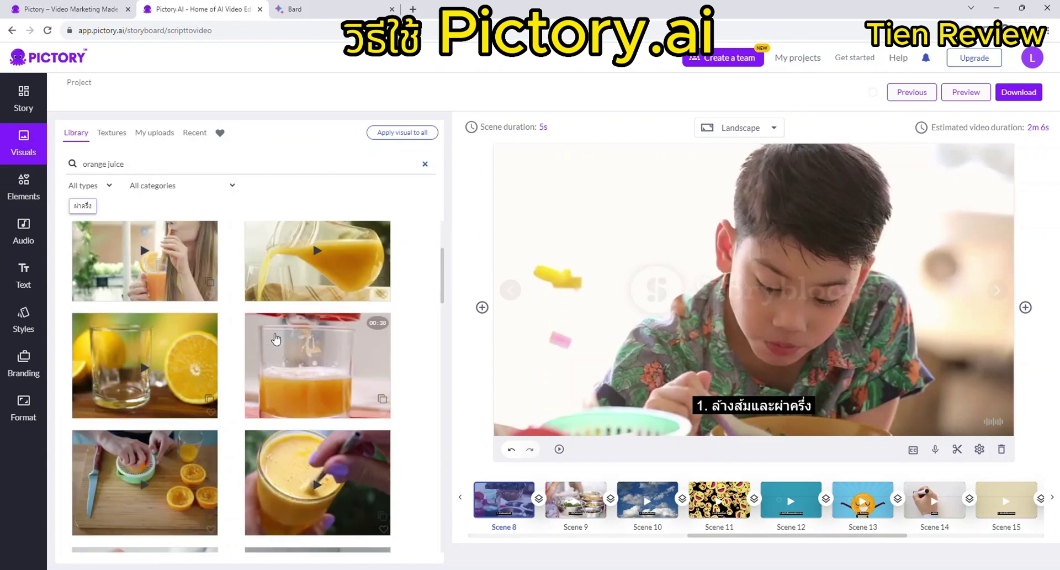
pyautogui.scroll(-5, 276, 338)
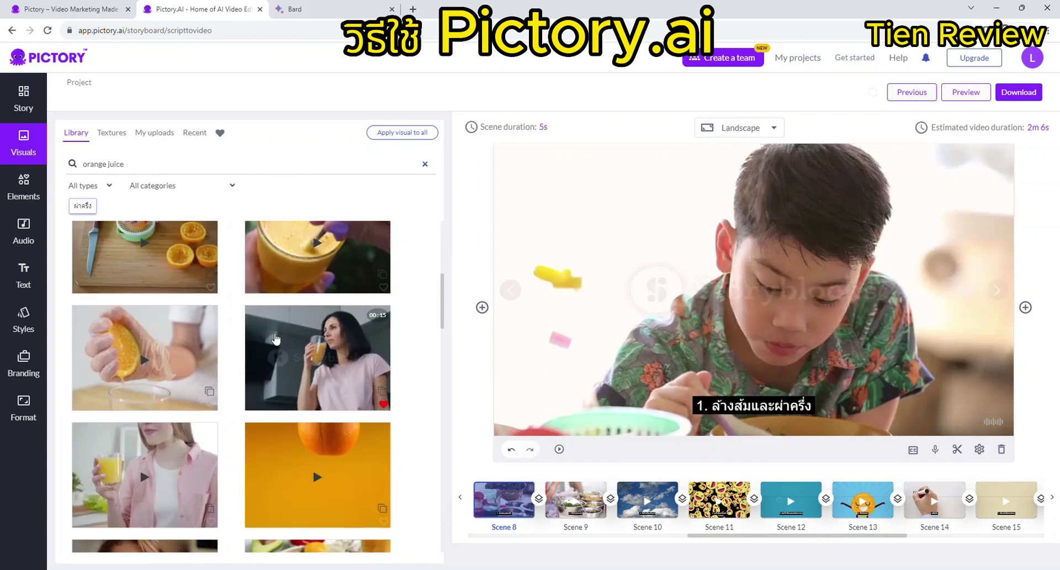
pyautogui.scroll(-6, 277, 338)
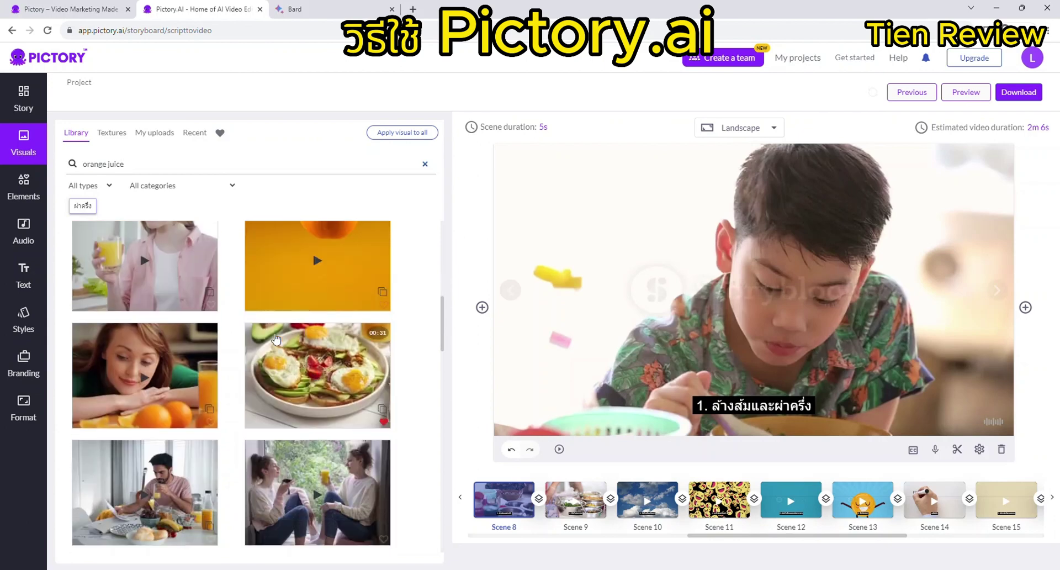
pyautogui.scroll(-5, 276, 338)
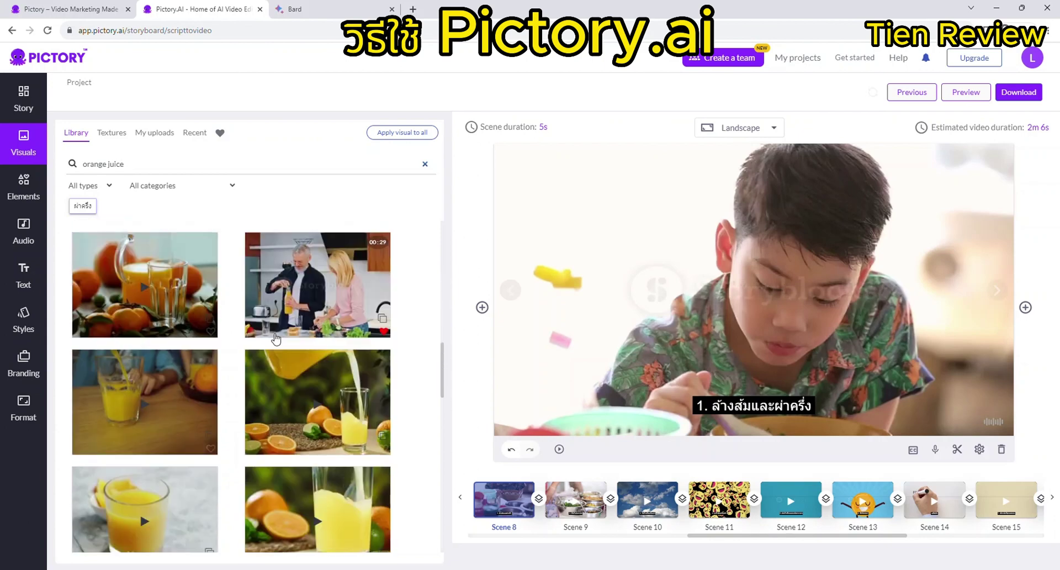
pyautogui.scroll(-8, 276, 337)
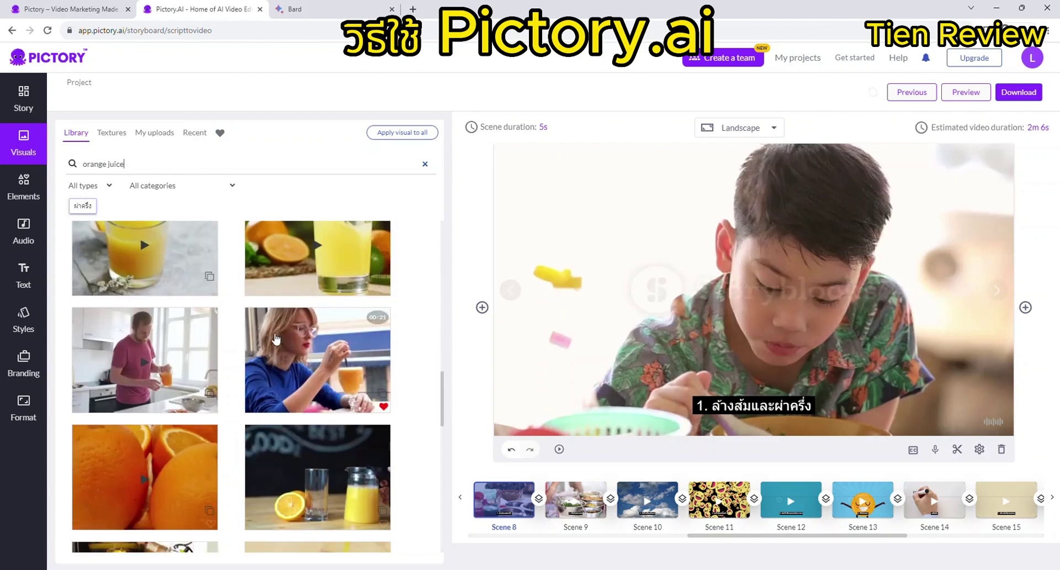
pyautogui.scroll(-10, 276, 338)
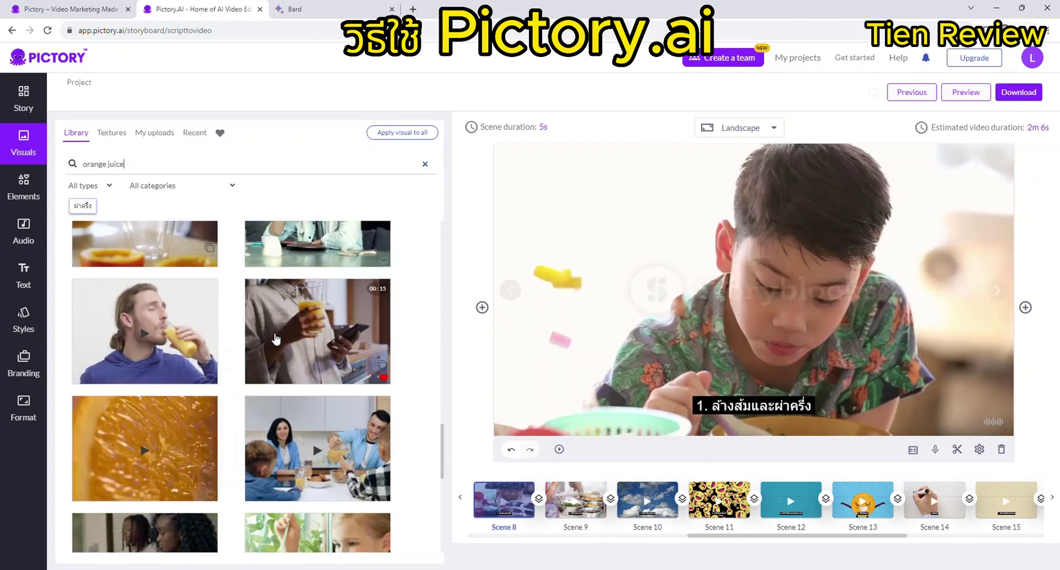
pyautogui.scroll(-10, 276, 338)
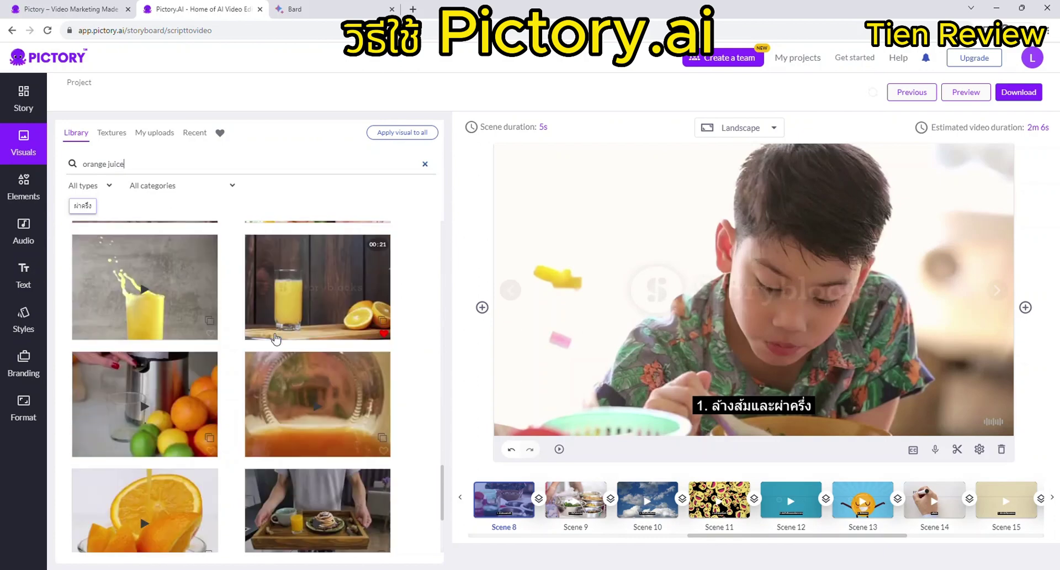
pyautogui.scroll(-4, 276, 338)
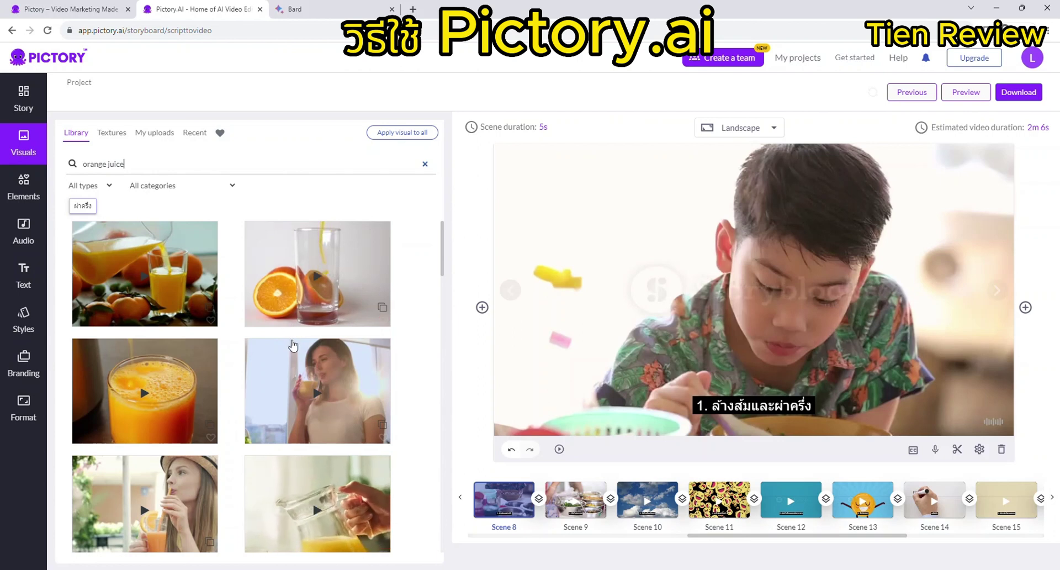
pyautogui.scroll(-10, 243, 359)
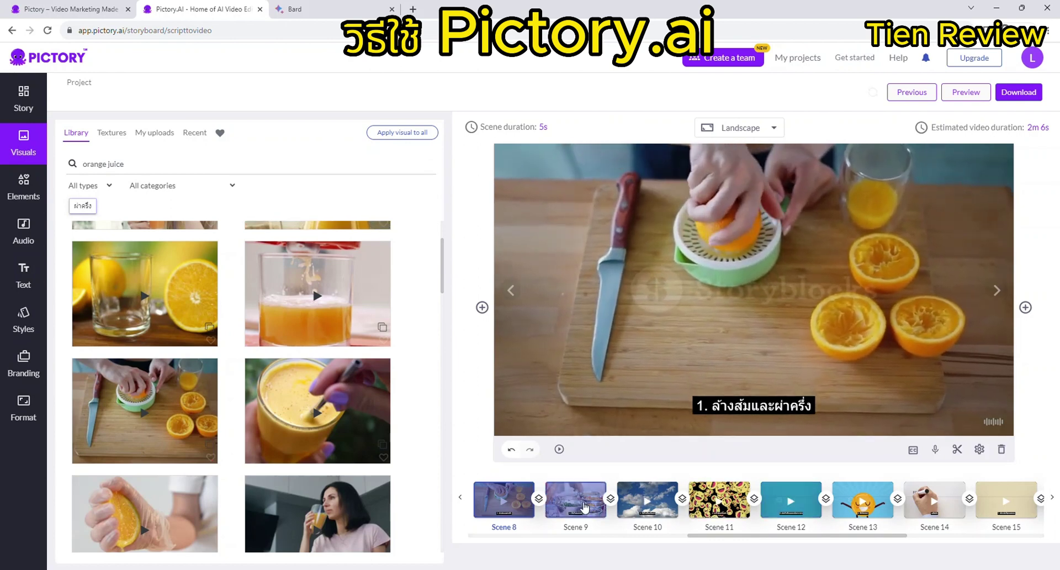
pyautogui.click(585, 506)
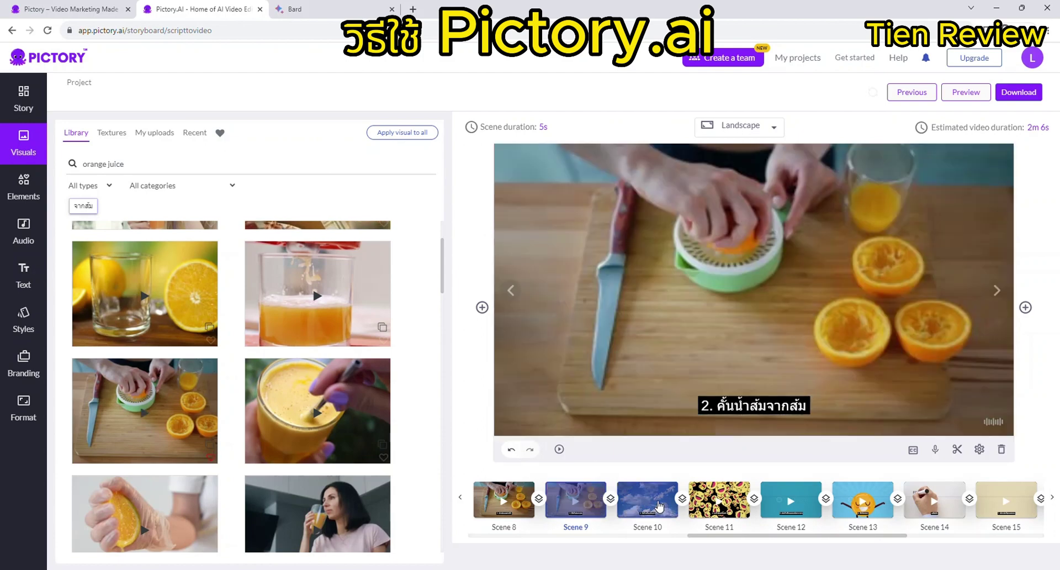
# Search the visuals library for "ice glass" and replace scene 10's visual with the clip of a hand holding a glass under a dispenser
pyautogui.click(659, 505)
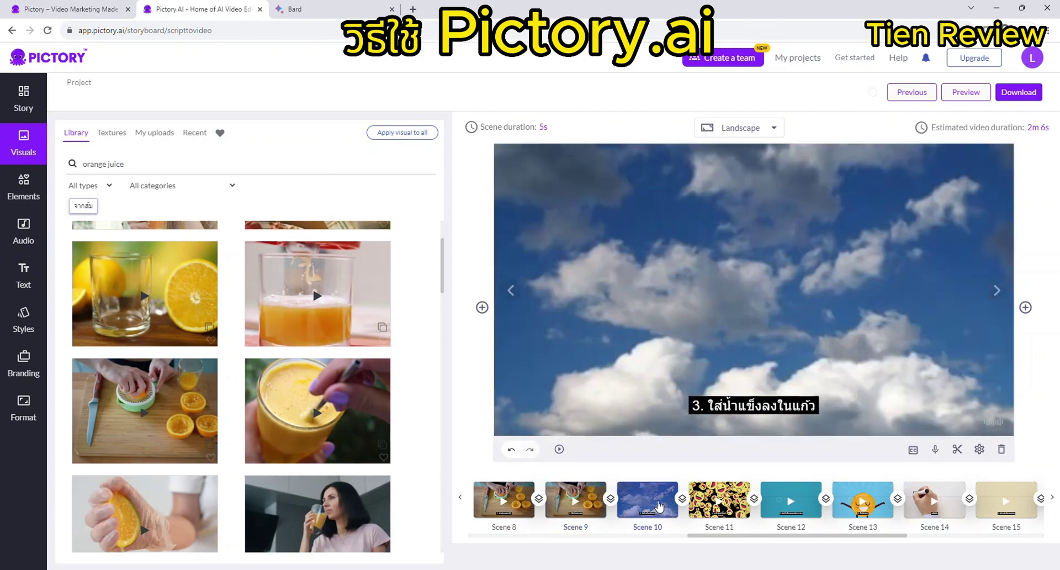
pyautogui.scroll(-10, 308, 426)
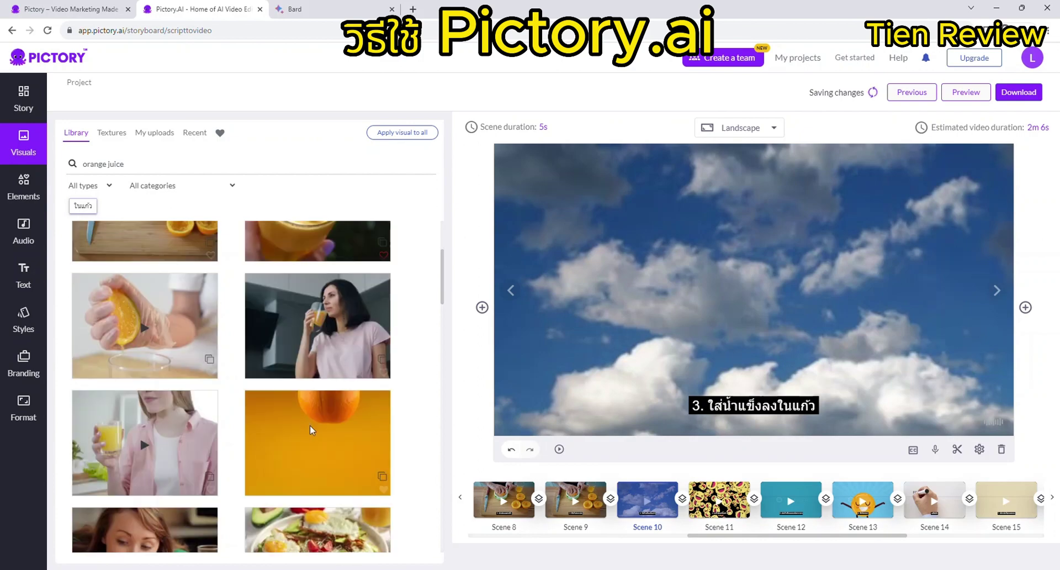
pyautogui.scroll(5, 311, 431)
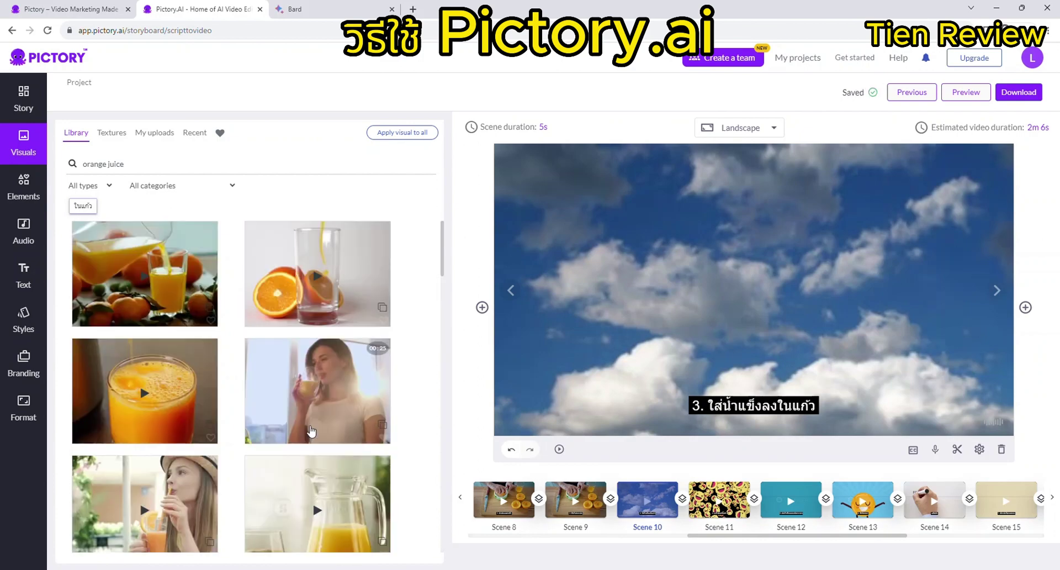
pyautogui.click(144, 164)
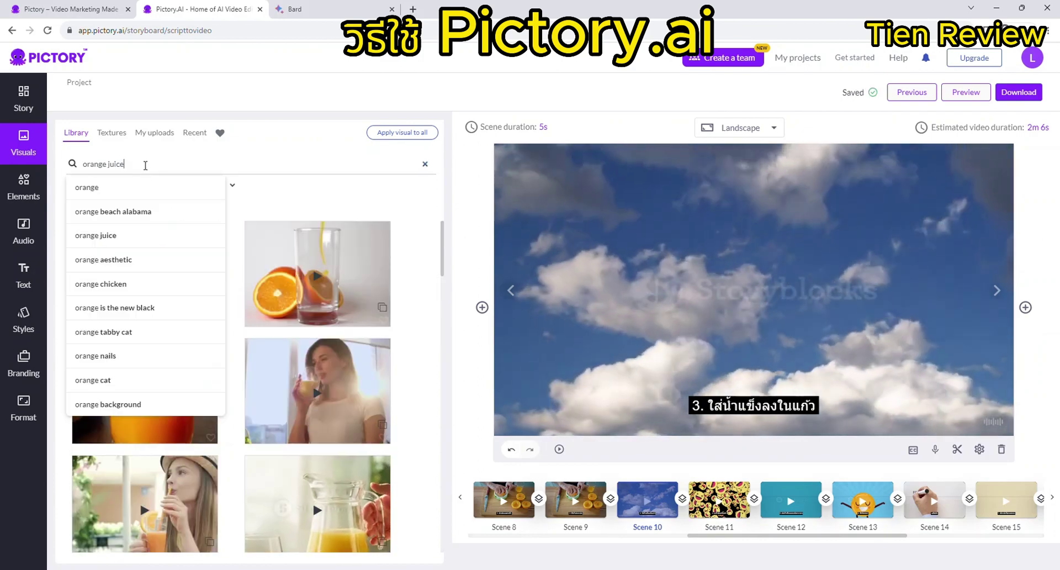
pyautogui.moveTo(144, 164); pyautogui.dragTo(79, 161)
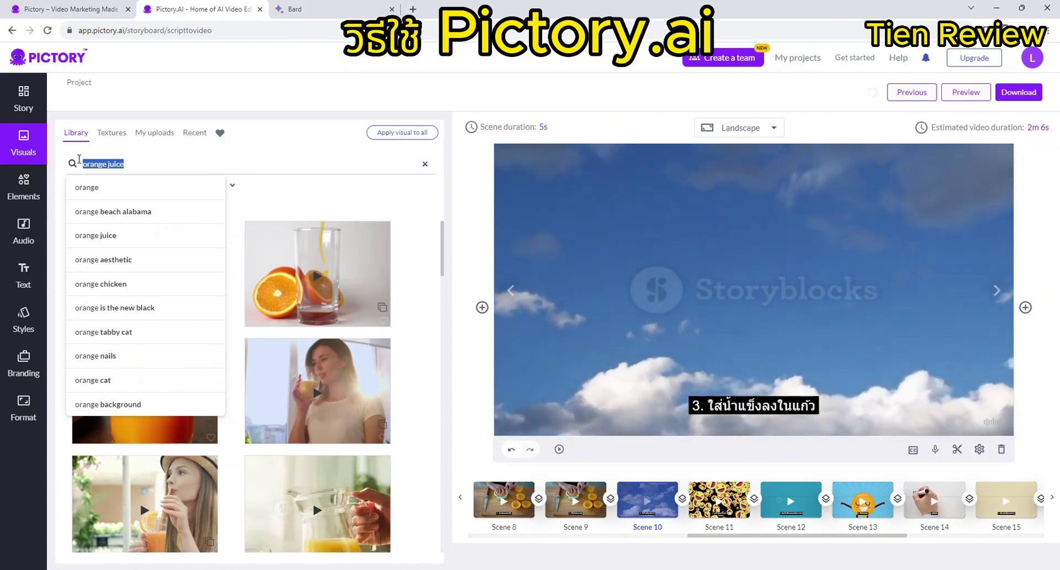
pyautogui.press('BackSpace')
pyautogui.write('Ice gla')
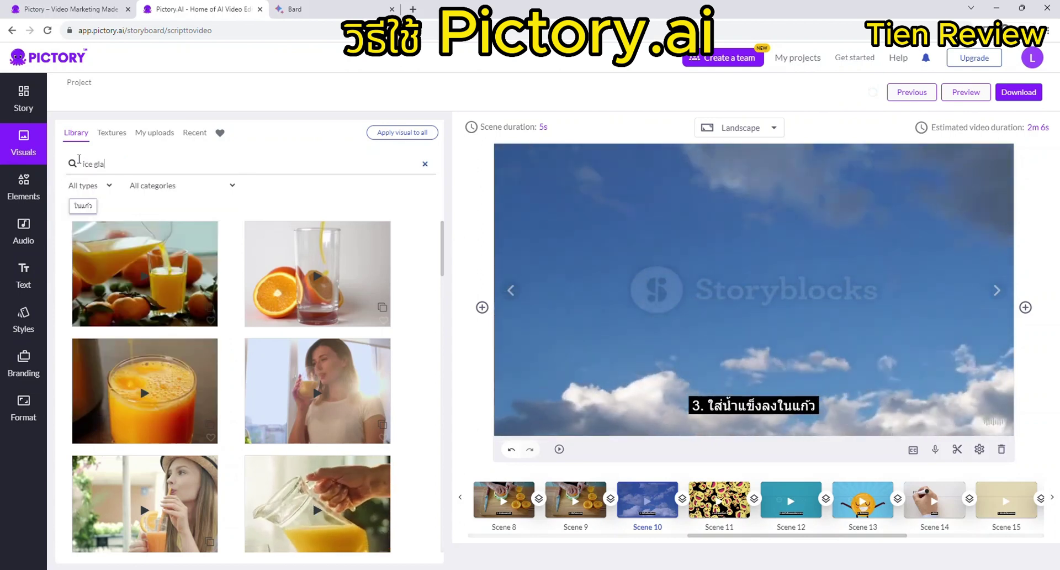
pyautogui.write('ss')
pyautogui.press('Return')
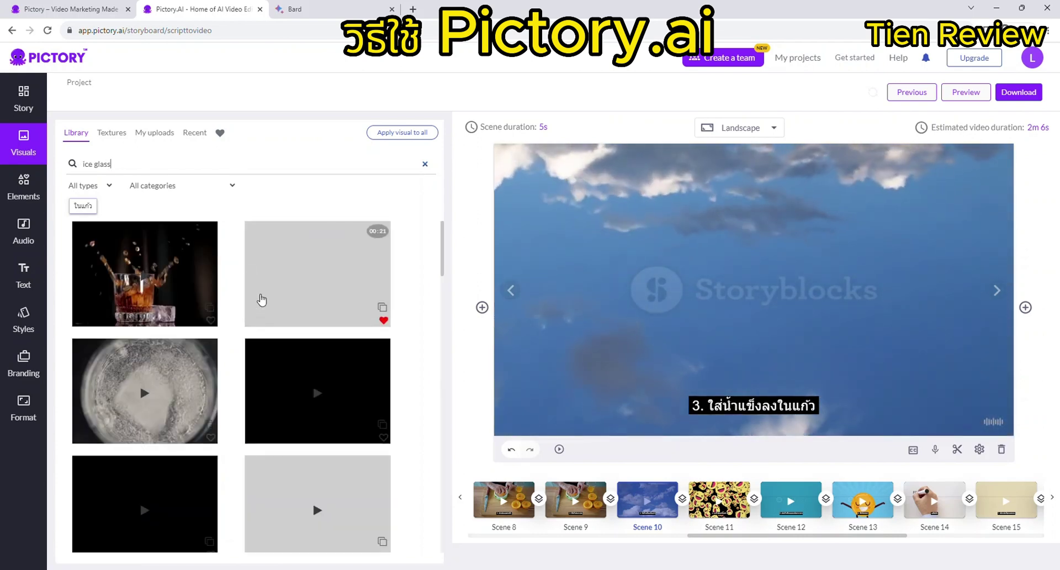
pyautogui.scroll(-3, 277, 359)
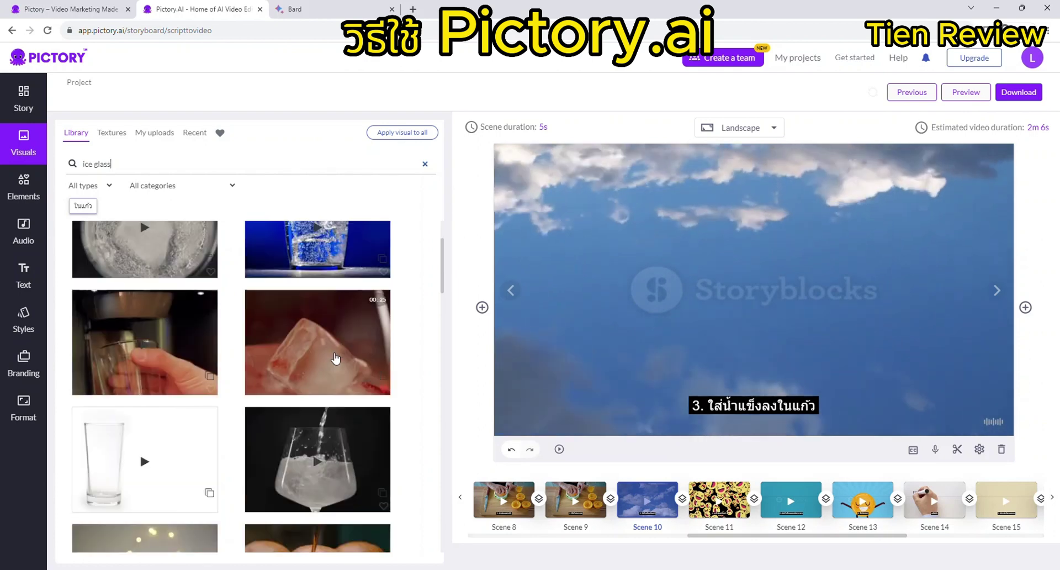
pyautogui.click(160, 346)
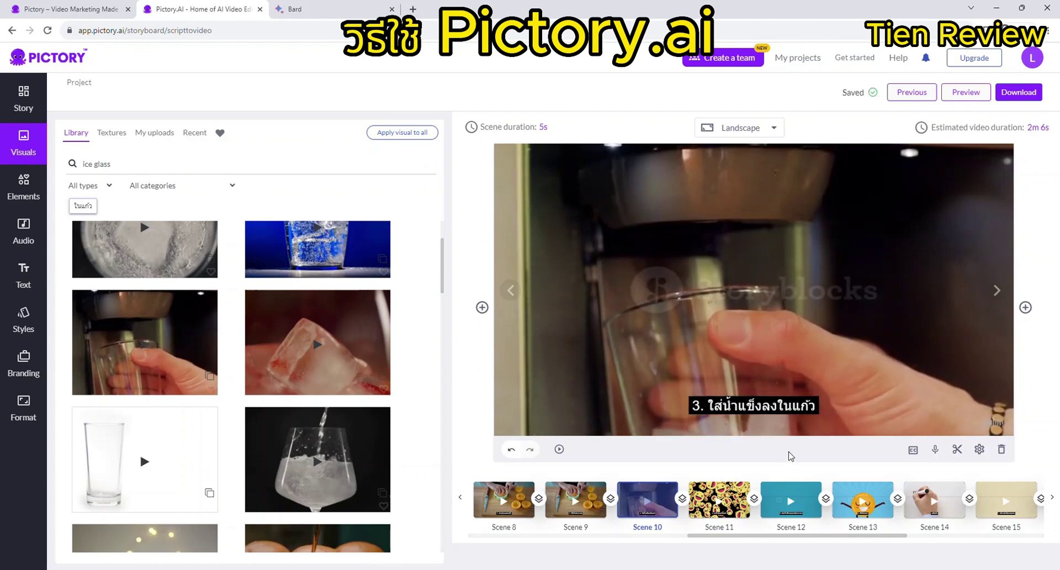
# Replace scene 11's visual with the 20-second overhead clip of six iced fruit drinks from the "ice glass" results
pyautogui.click(712, 507)
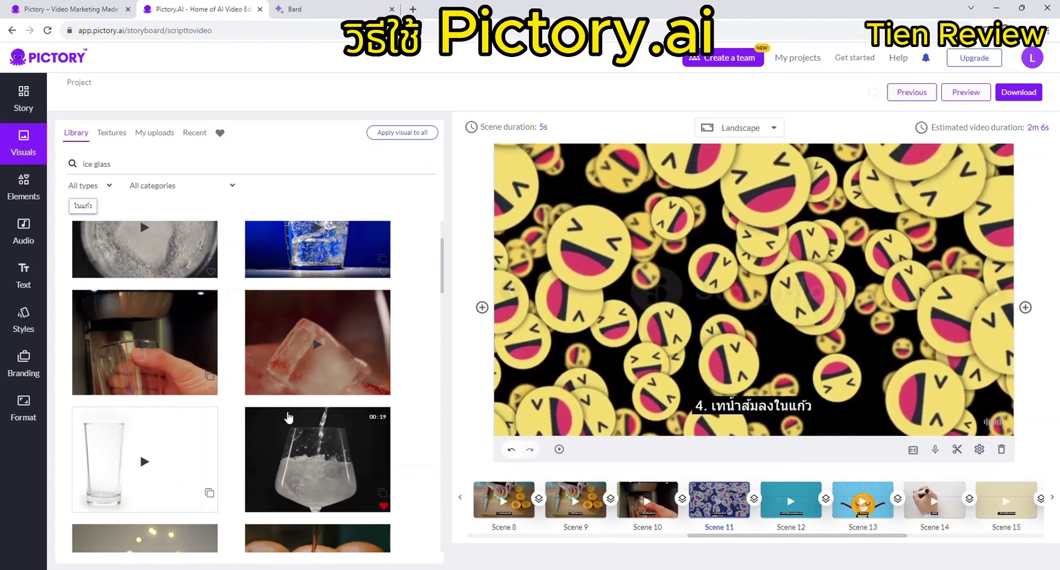
pyautogui.scroll(-10, 288, 416)
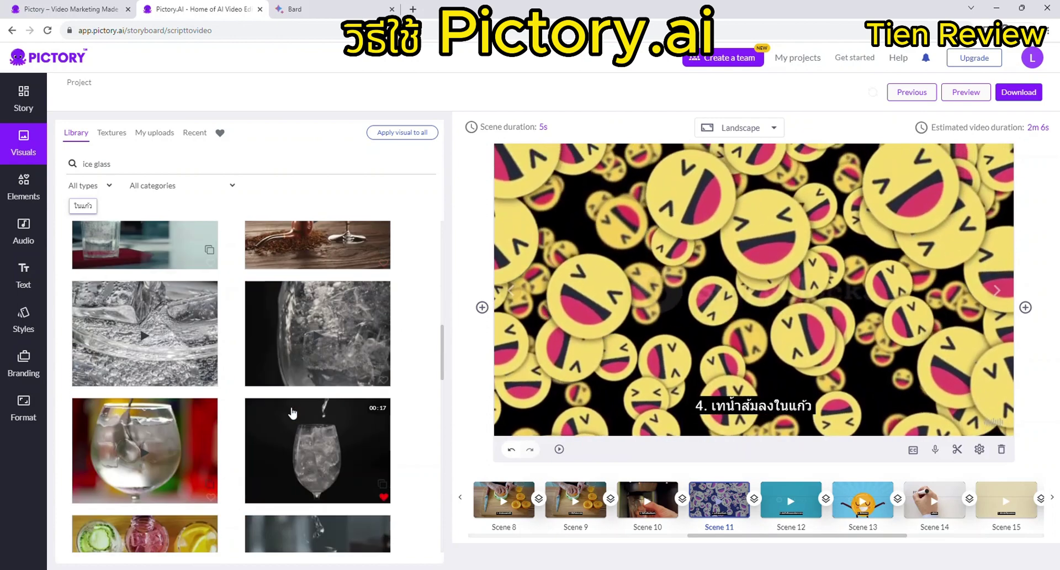
pyautogui.scroll(-5, 292, 412)
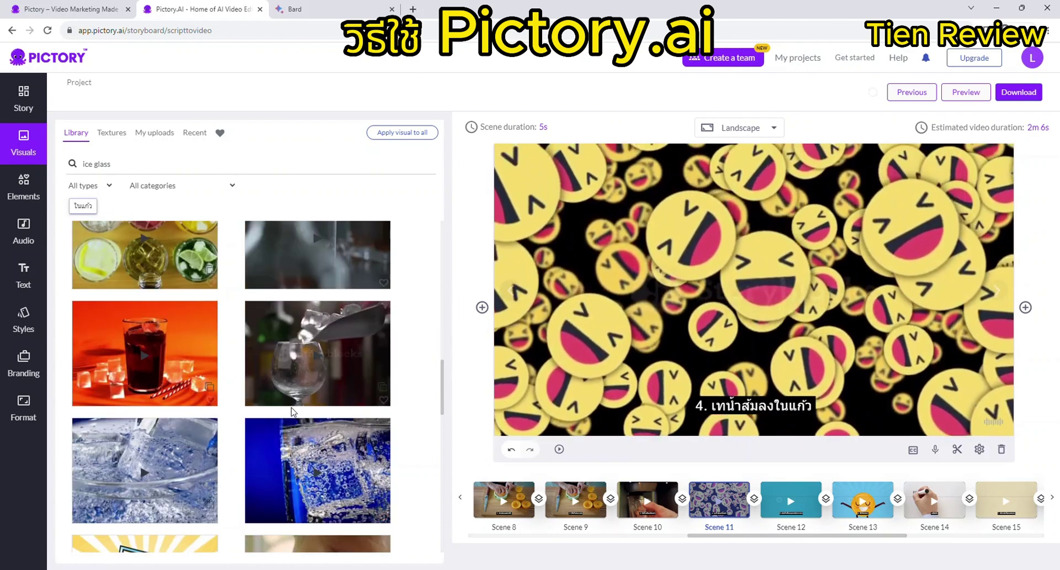
pyautogui.scroll(1, 293, 412)
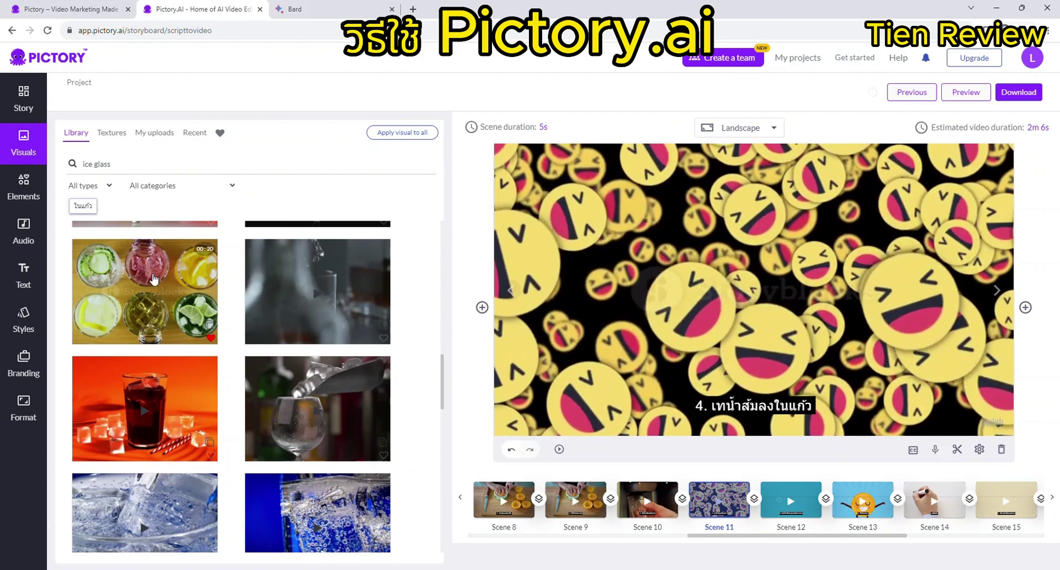
pyautogui.click(153, 279)
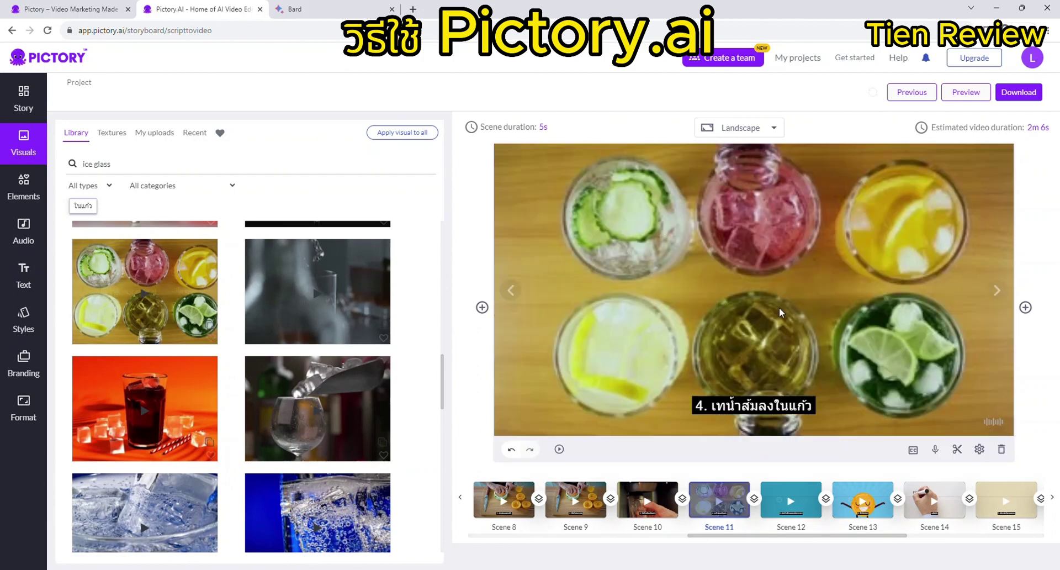
# Select scene 12 and replace its visual with the 12-second clip of water pouring into an ice-filled glass from the "ice glass" results
pyautogui.click(797, 499)
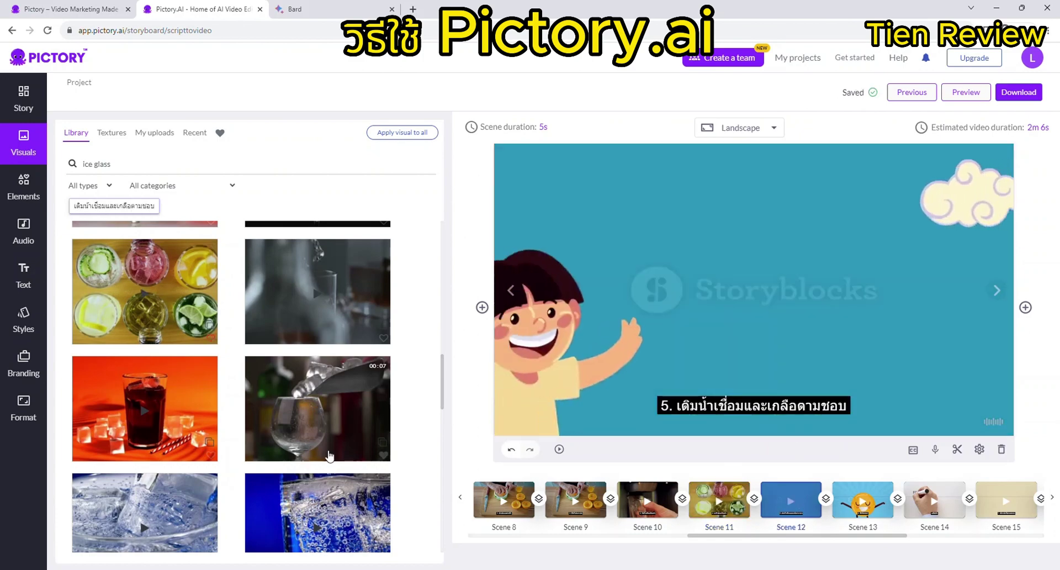
pyautogui.scroll(-10, 332, 454)
pyautogui.scroll(-10, 331, 454)
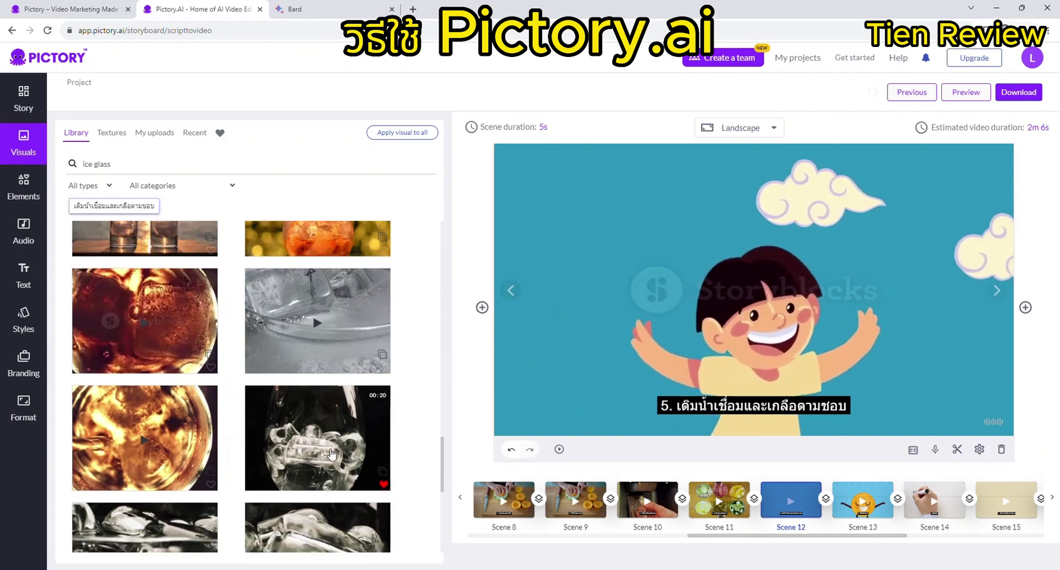
pyautogui.scroll(-3, 331, 454)
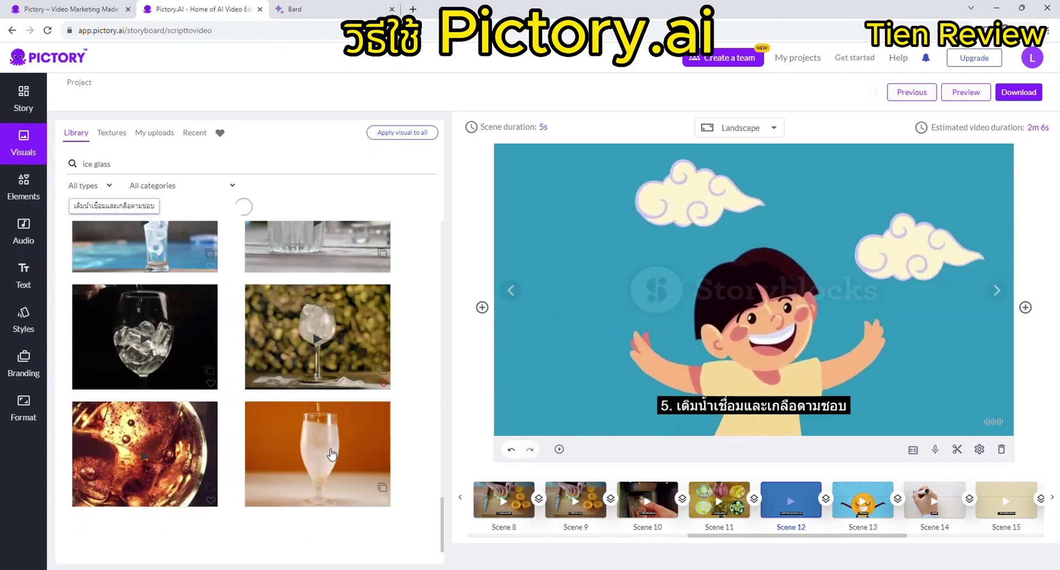
pyautogui.scroll(3, 330, 449)
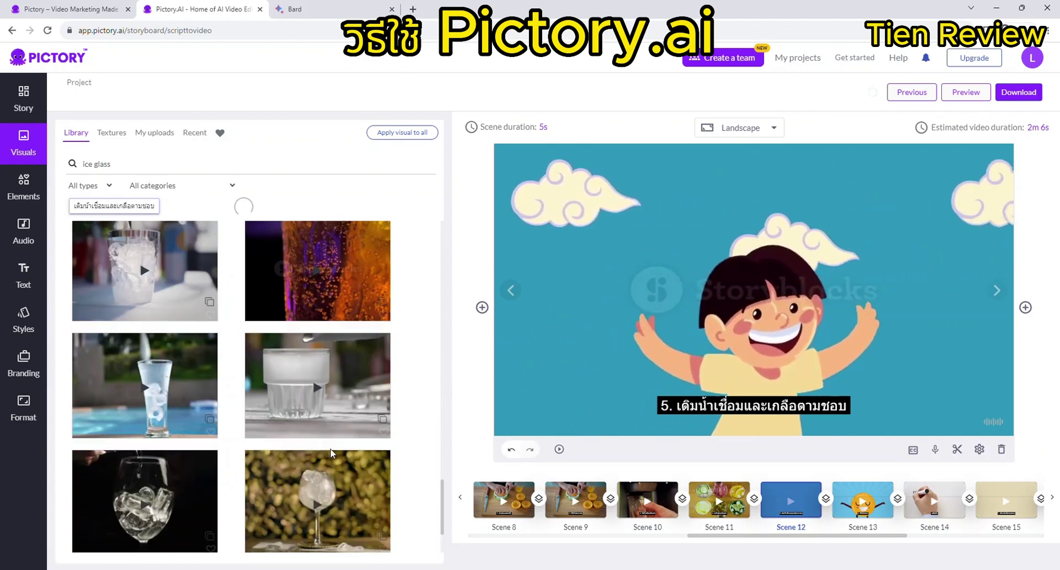
pyautogui.scroll(2, 330, 448)
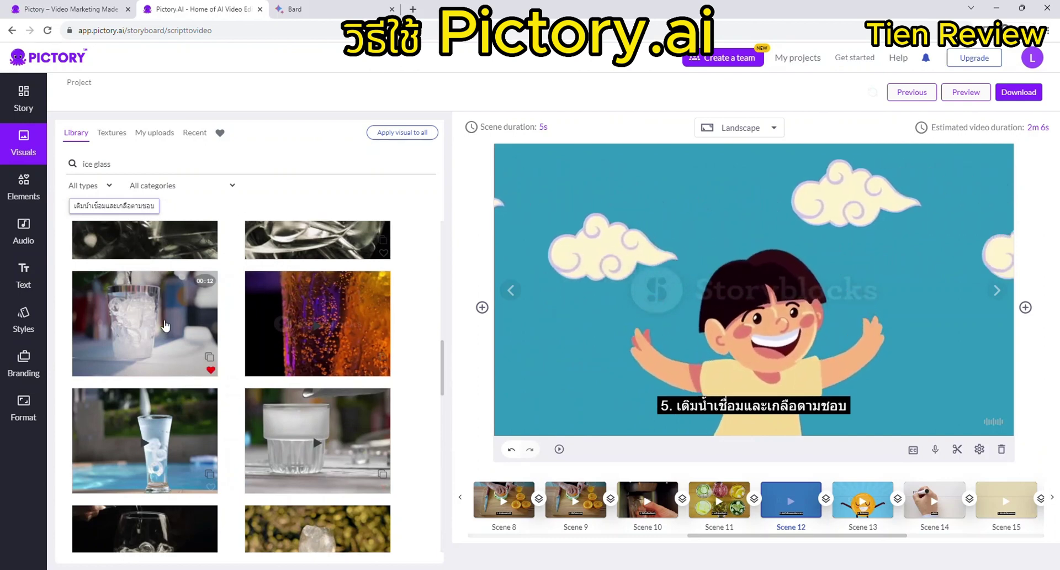
pyautogui.click(166, 326)
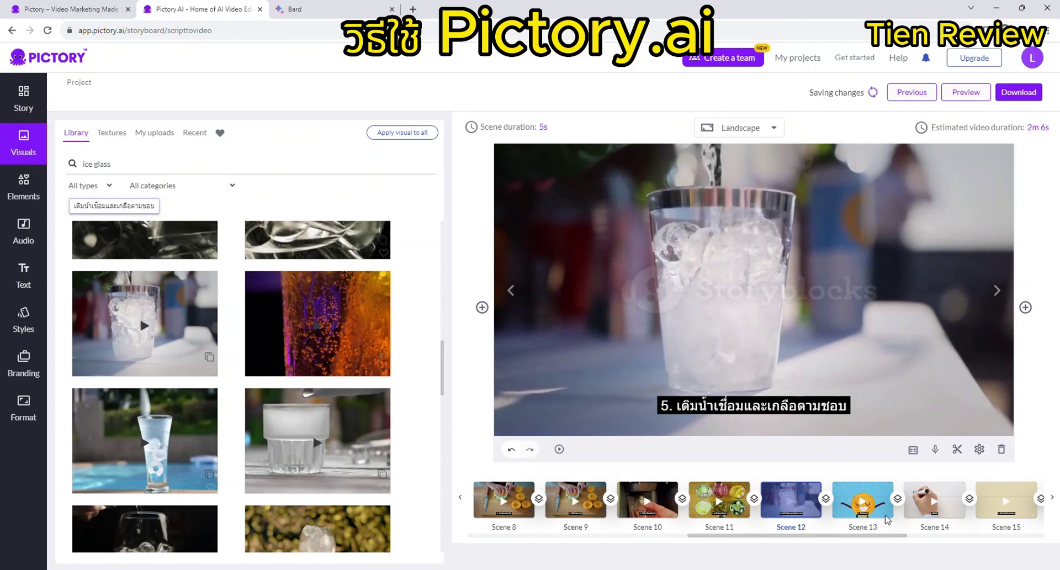
# Search the visuals library for "orange juice" to find another clip for scene 12
pyautogui.scroll(-5, 265, 347)
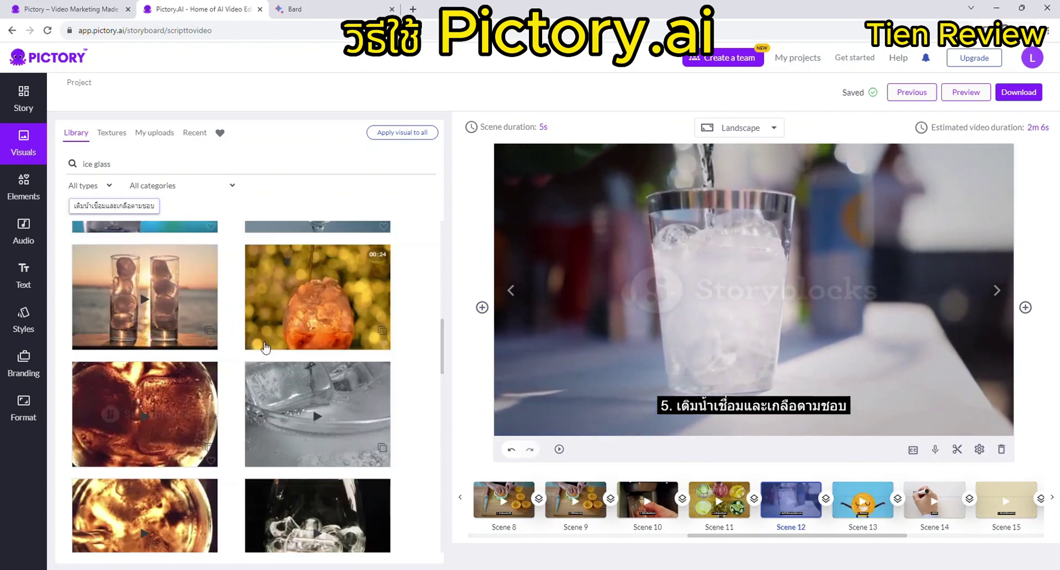
pyautogui.scroll(7, 254, 309)
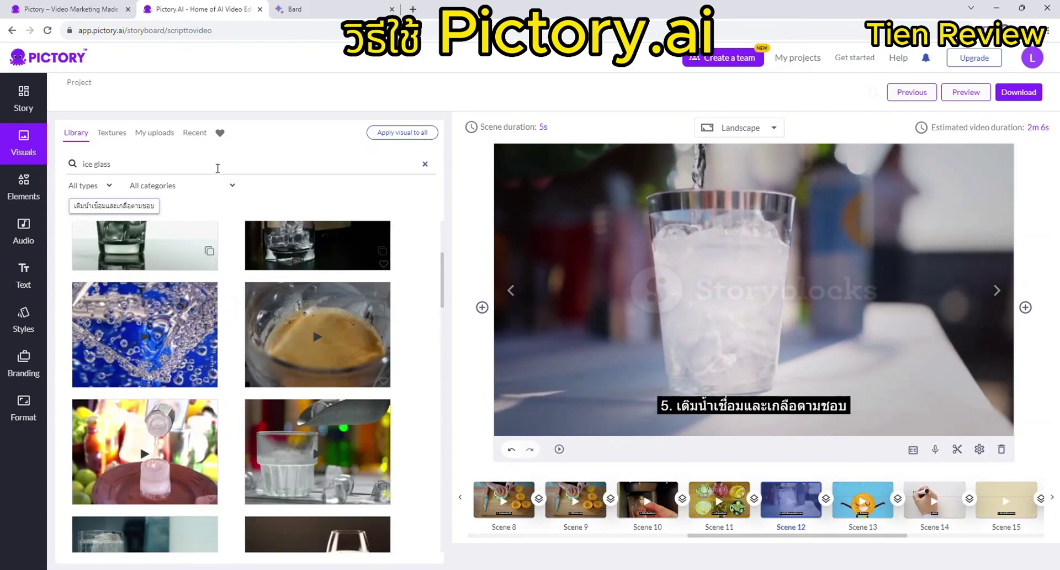
pyautogui.click(141, 164)
pyautogui.moveTo(140, 164); pyautogui.dragTo(70, 160)
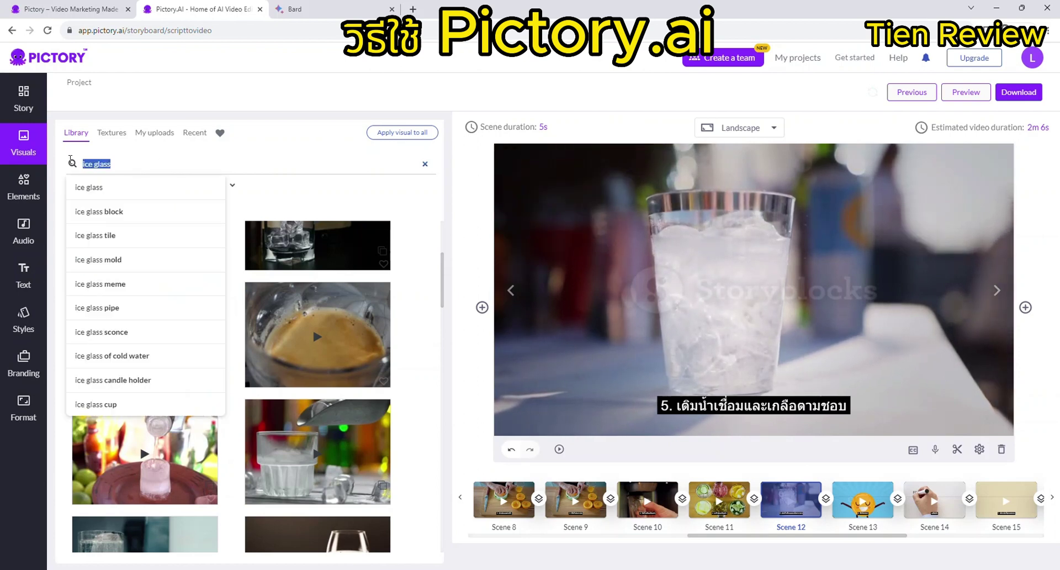
pyautogui.write('d')
pyautogui.write('range')
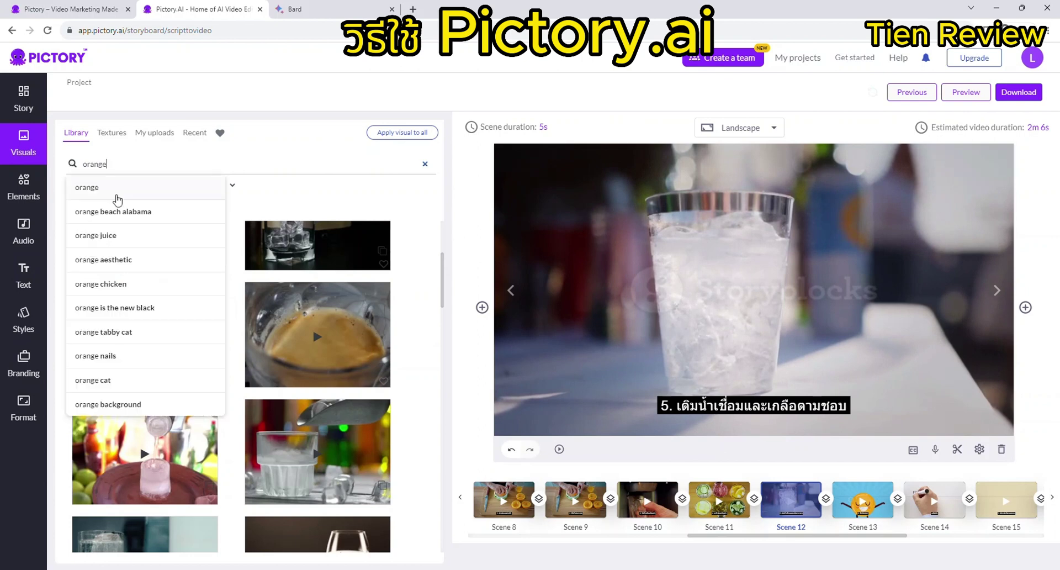
pyautogui.click(137, 241)
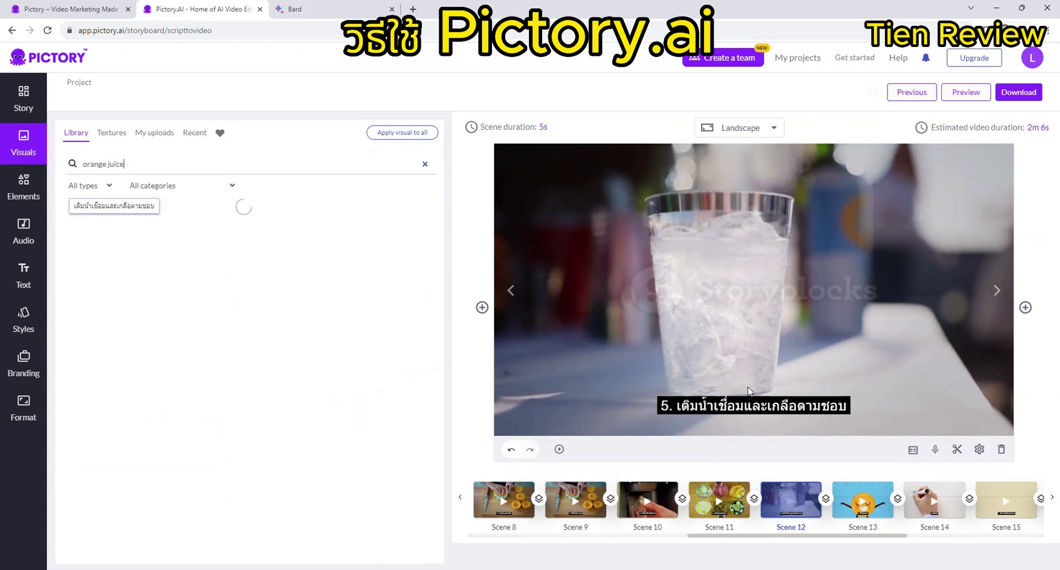
# Replace scene 12's visual with the clip of orange juice pouring into a tall glass beside a halved orange
pyautogui.scroll(-5, 341, 354)
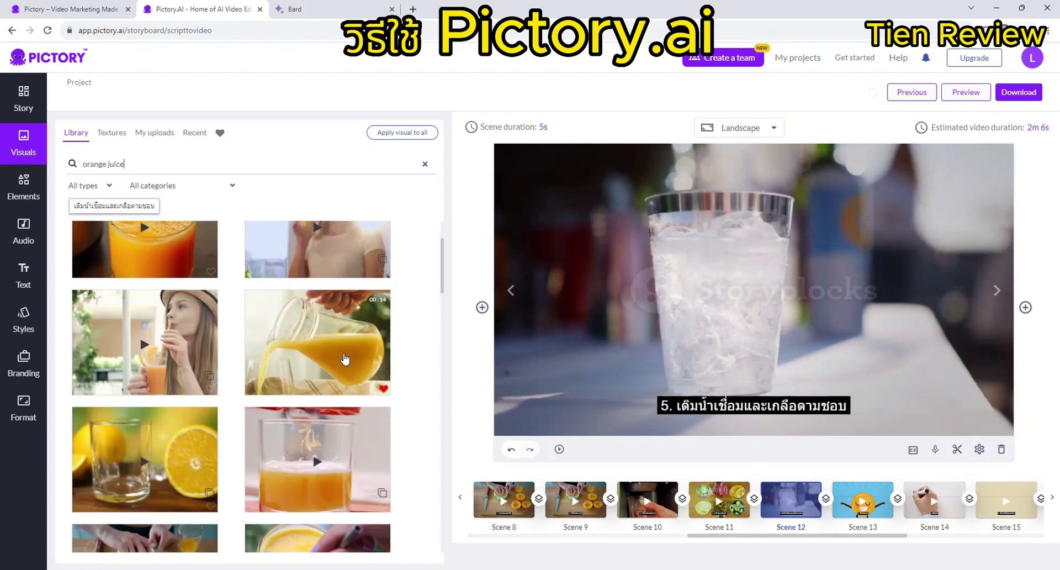
pyautogui.scroll(-8, 345, 359)
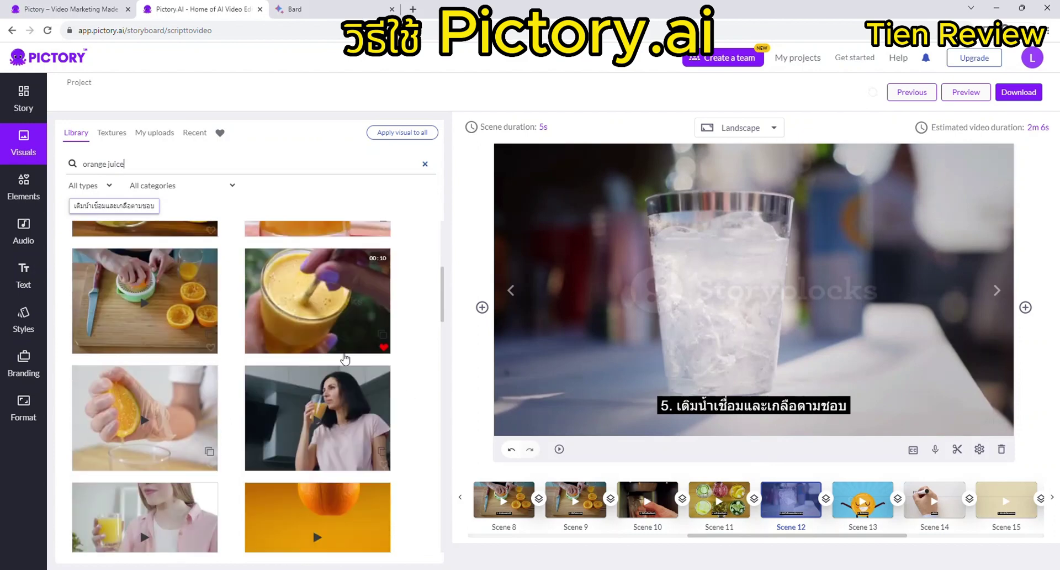
pyautogui.scroll(-4, 343, 357)
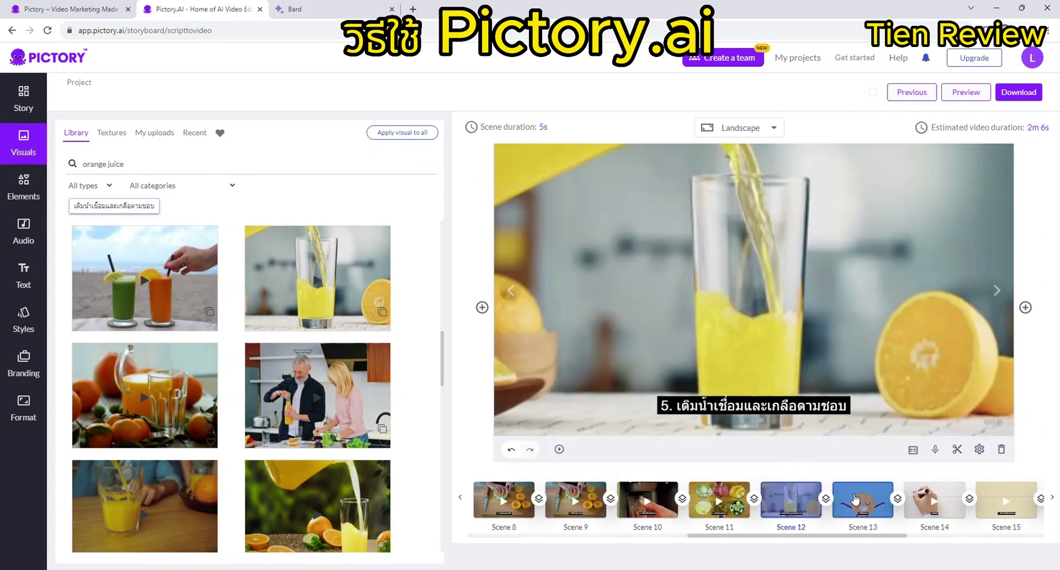
# Replace scene 13's visual with the 21-second clip of a woman in a blue sweater sitting with a glass of orange juice
pyautogui.click(855, 500)
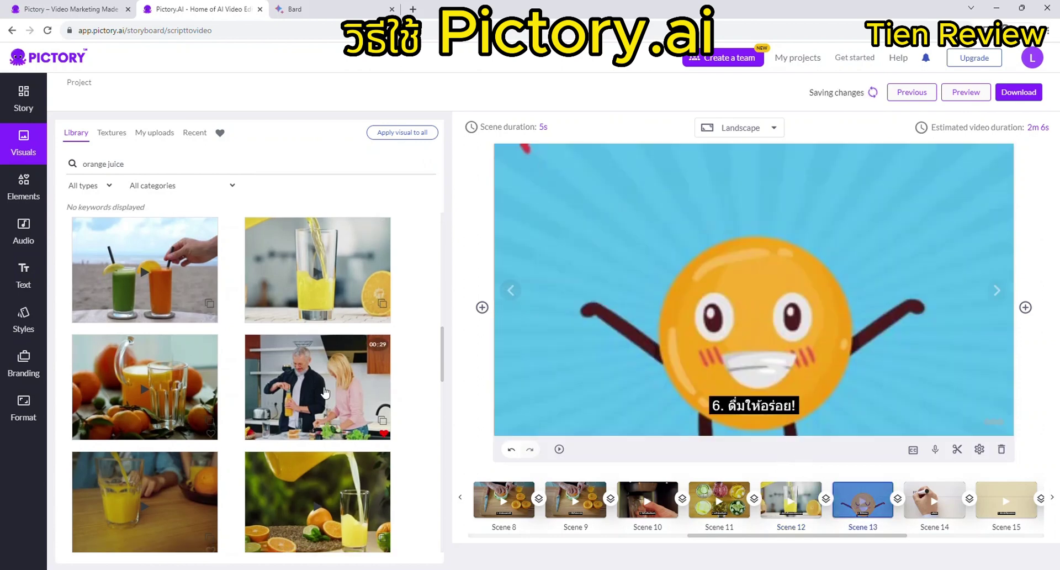
pyautogui.scroll(-5, 328, 438)
pyautogui.scroll(-1, 323, 438)
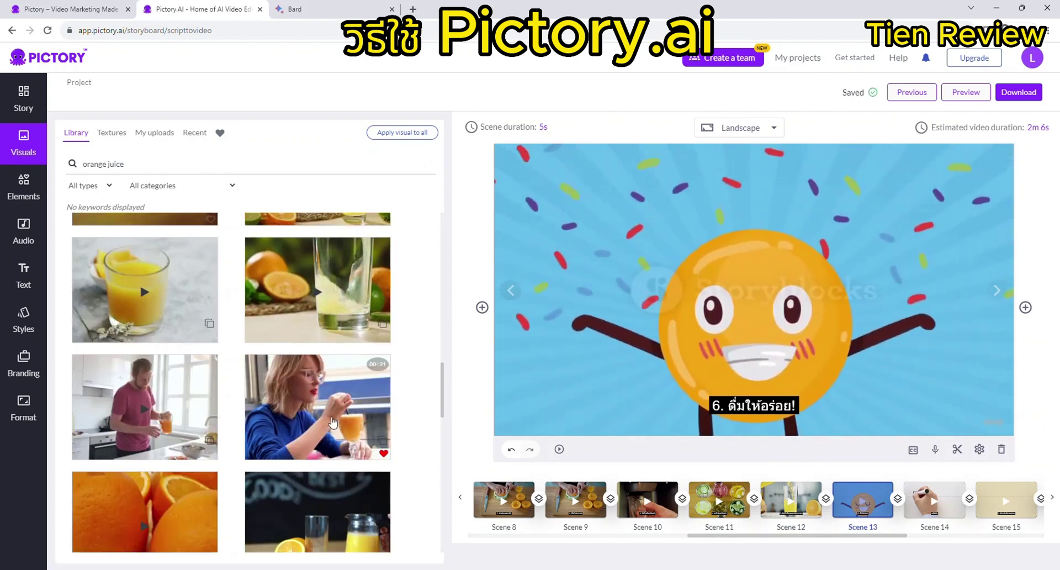
pyautogui.click(332, 423)
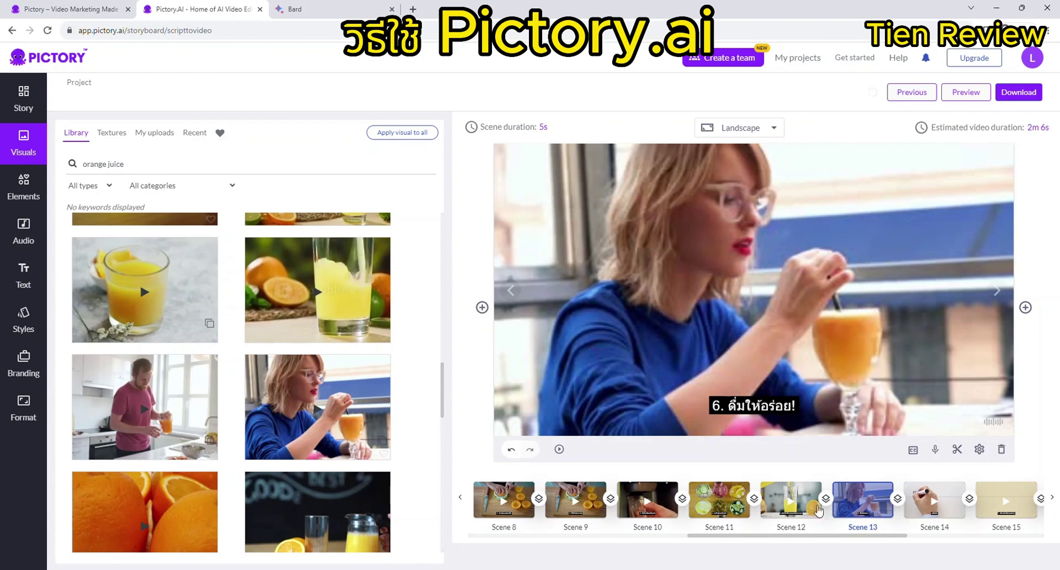
pyautogui.click(932, 505)
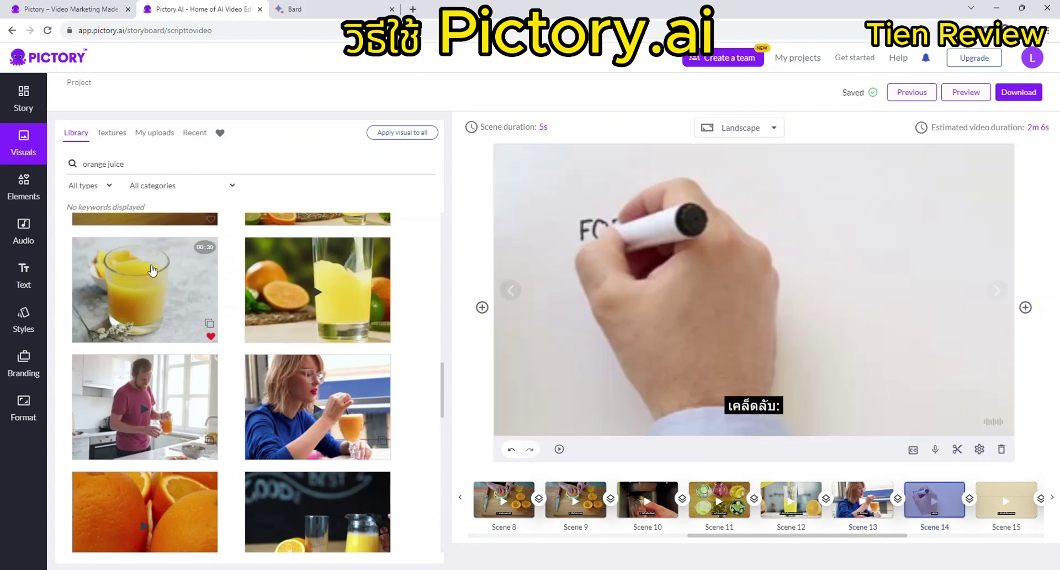
pyautogui.click(141, 170)
pyautogui.moveTo(141, 170); pyautogui.dragTo(65, 161)
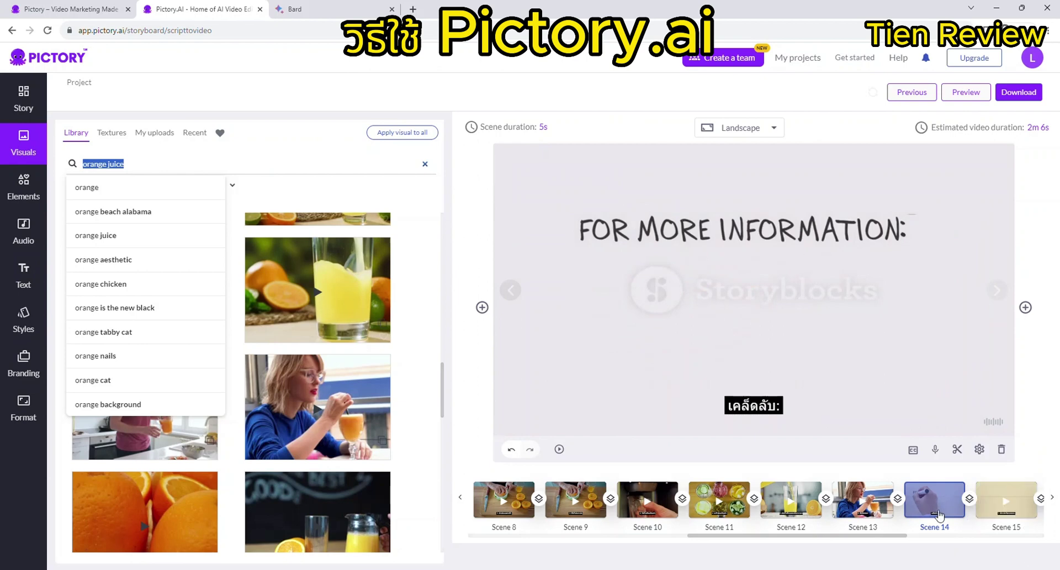
# Replace scene 15's visual with the clip of a woman resting on her arms beside oranges and a glass of juice
pyautogui.click(1009, 504)
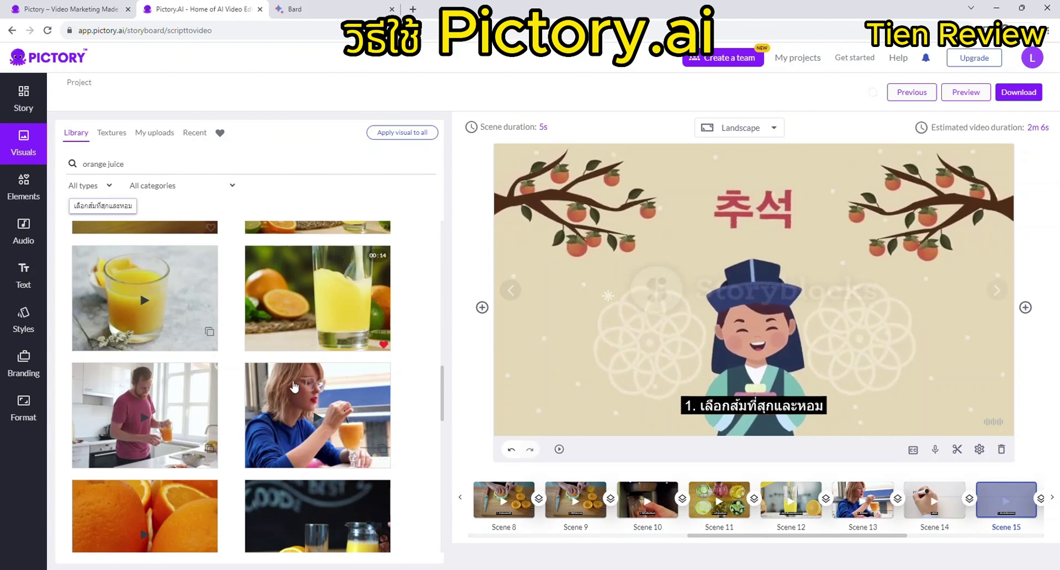
pyautogui.scroll(10, 302, 391)
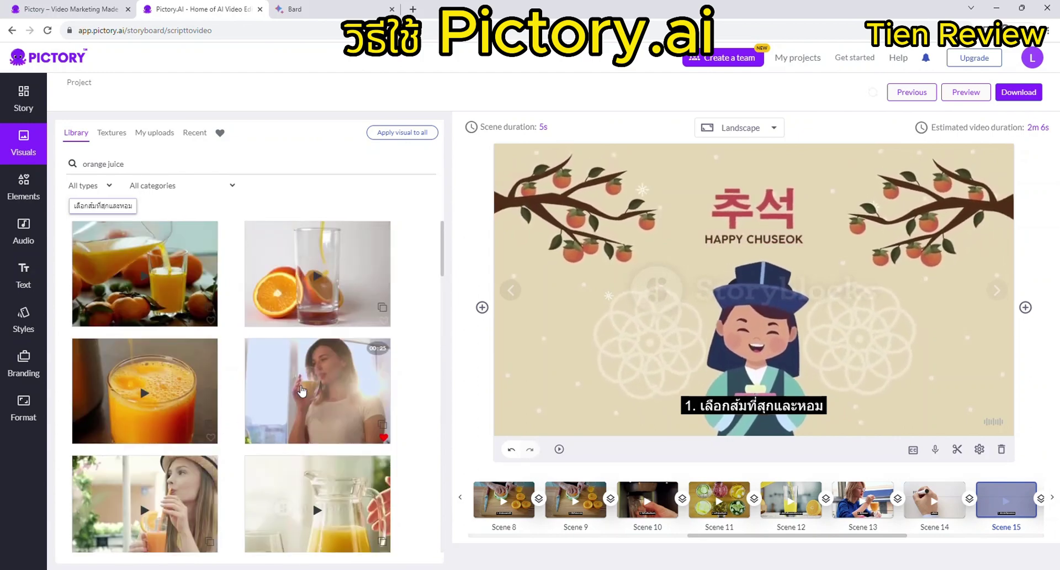
pyautogui.scroll(-8, 302, 390)
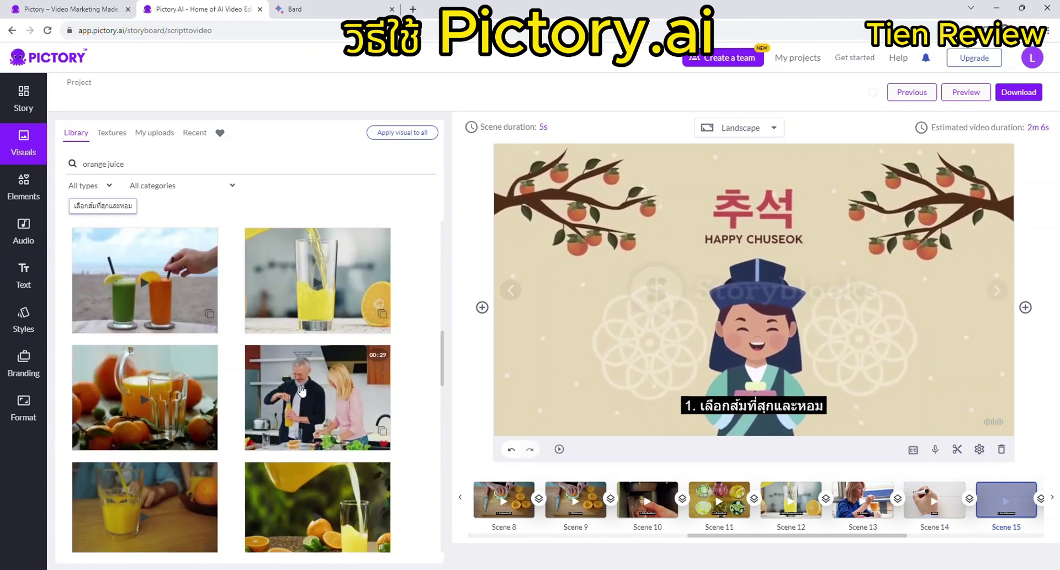
pyautogui.scroll(3, 302, 388)
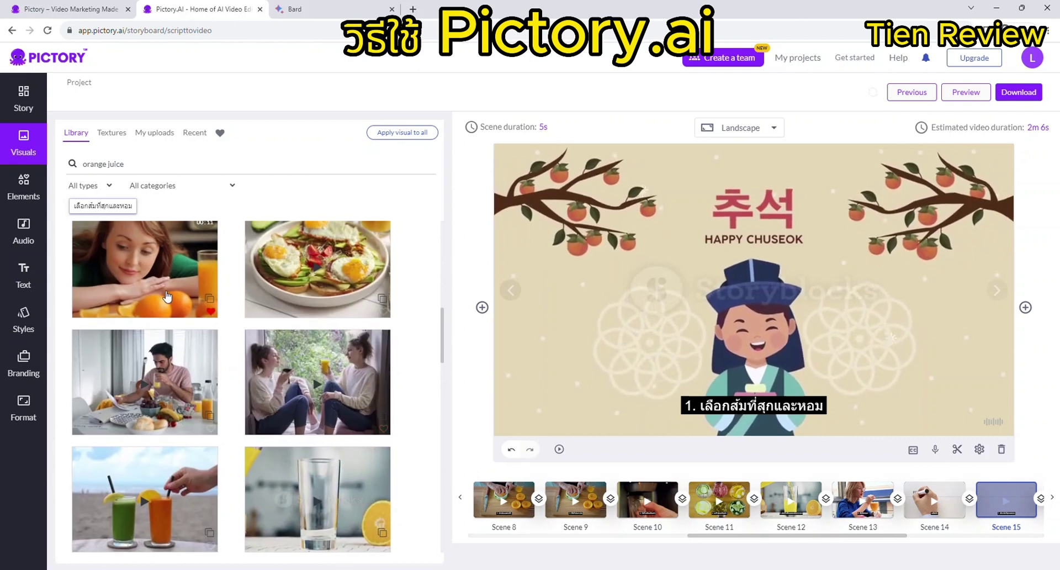
pyautogui.click(167, 297)
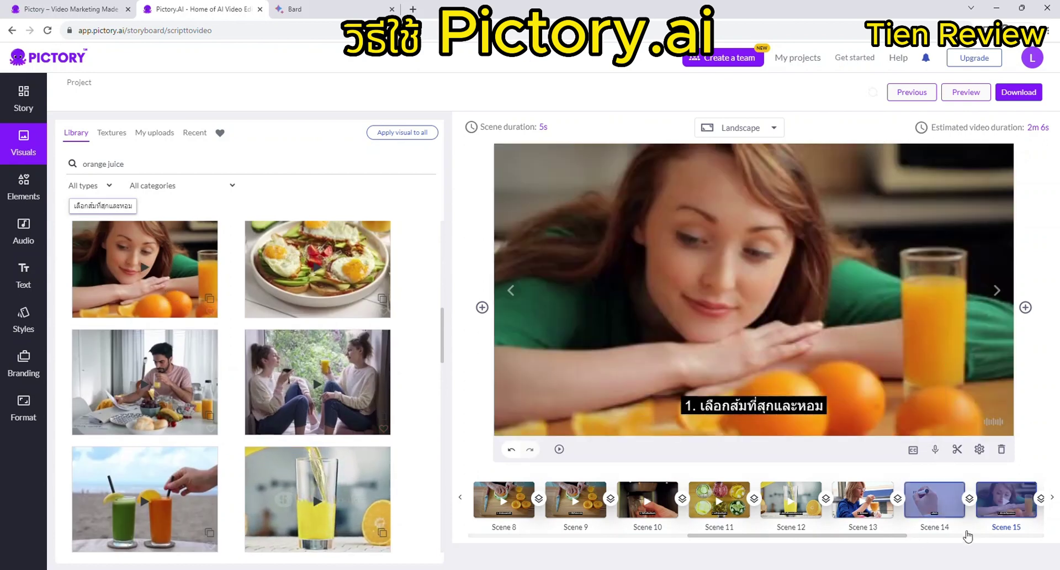
# Replace scene 16's visual with the 20-second clip of a juice pitcher, empty glass and halved orange before a chalkboard
pyautogui.hscroll(5, 938, 539)
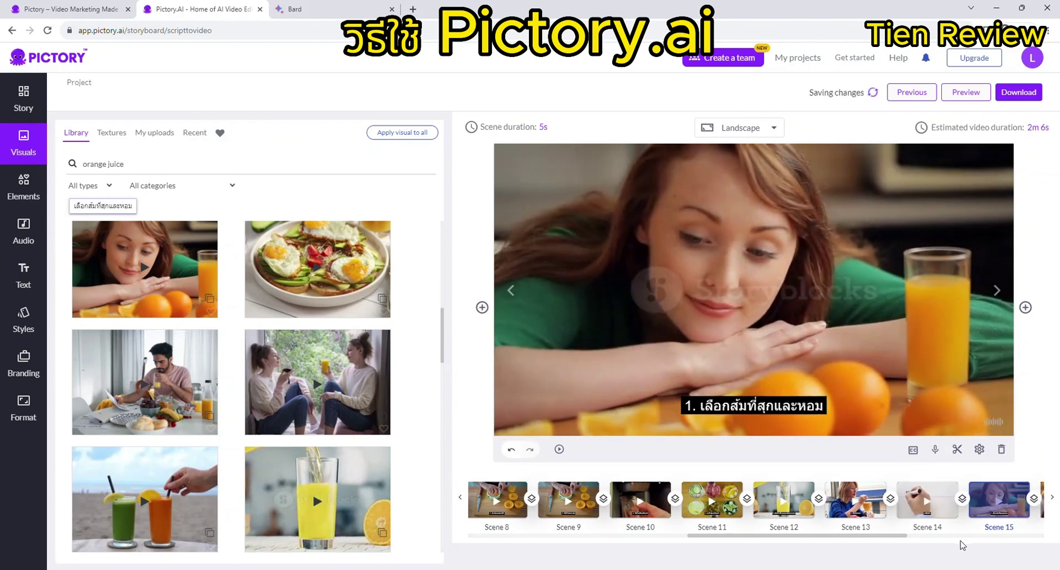
pyautogui.hscroll(5, 1012, 542)
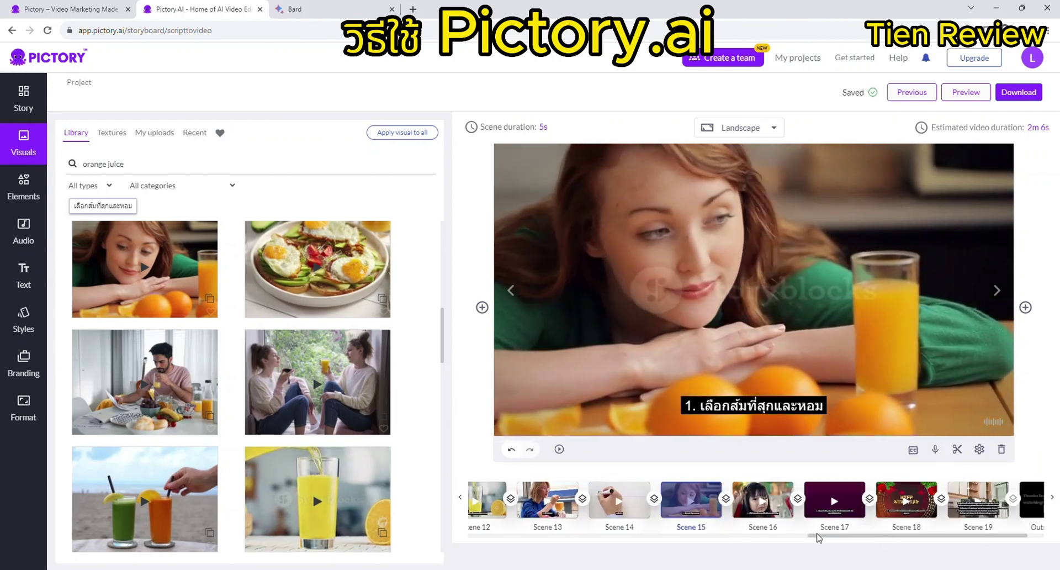
pyautogui.click(762, 507)
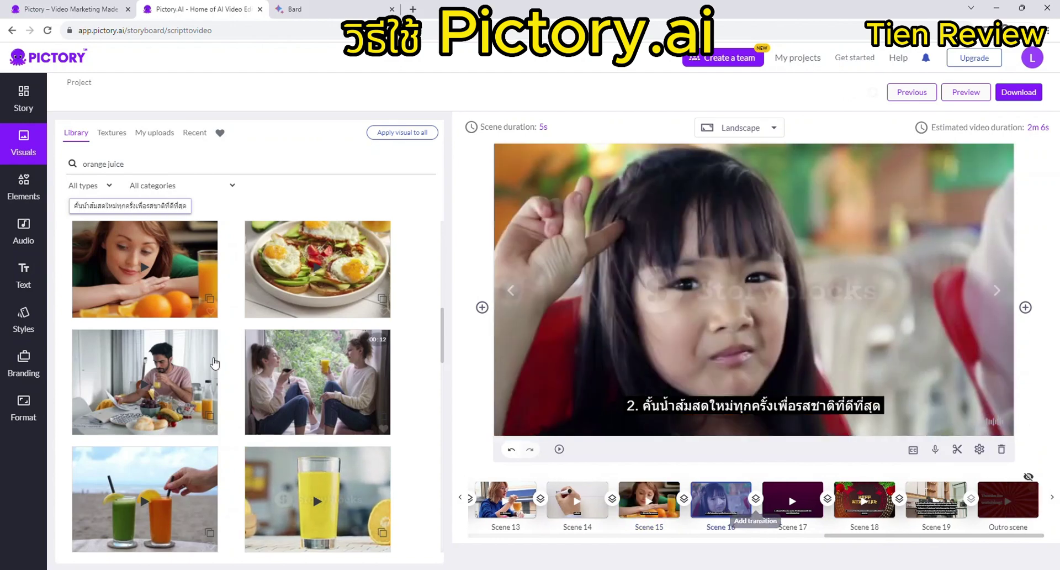
pyautogui.scroll(-5, 263, 381)
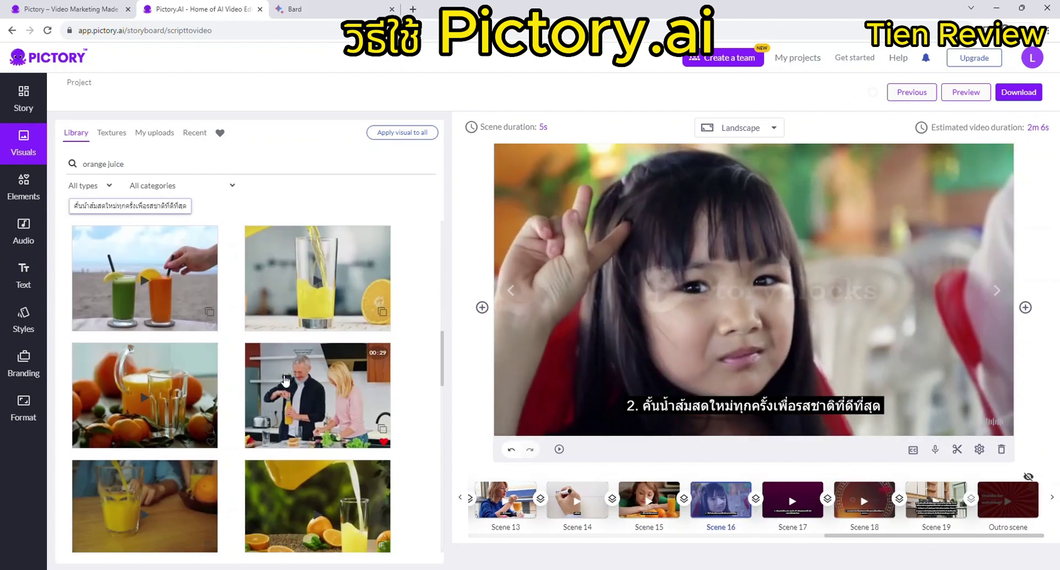
pyautogui.scroll(-1, 286, 381)
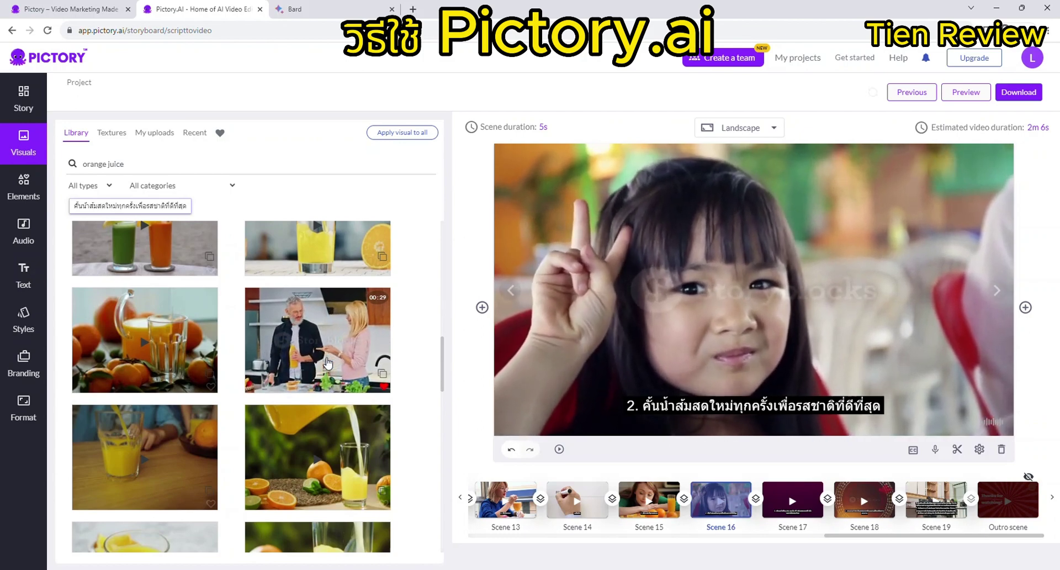
pyautogui.scroll(-5, 332, 475)
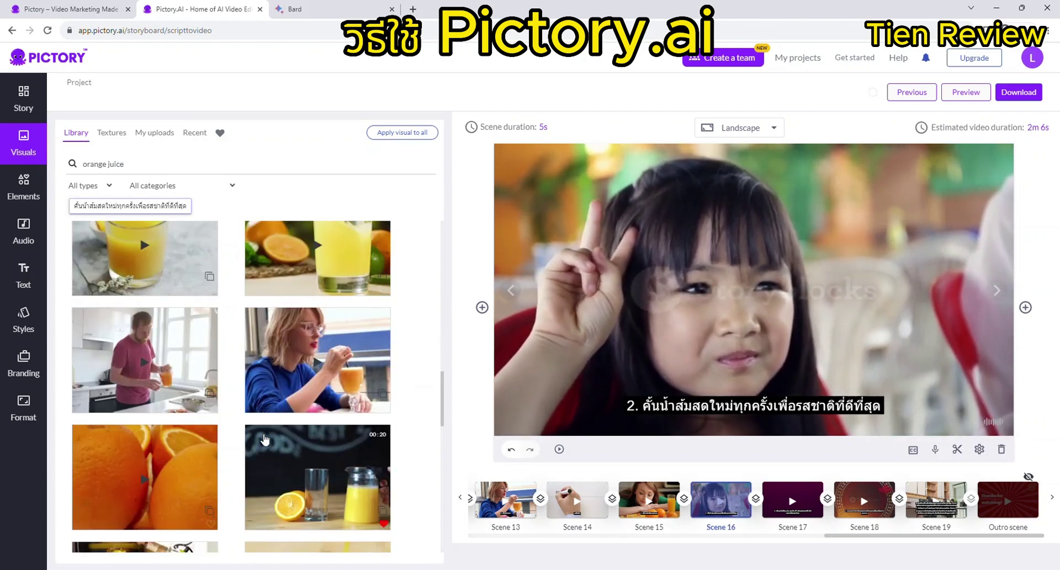
pyautogui.scroll(-2, 265, 439)
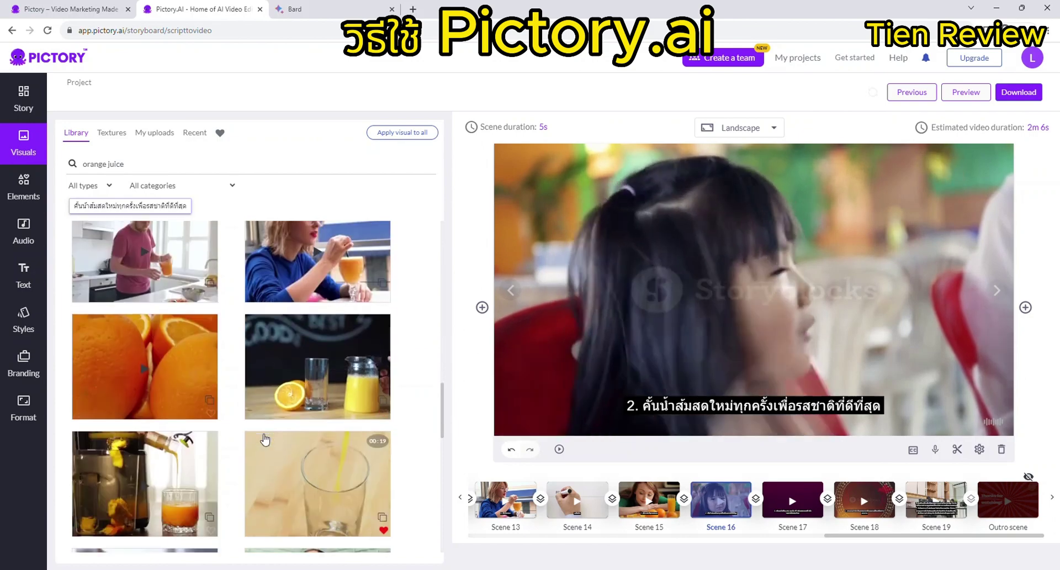
pyautogui.click(314, 385)
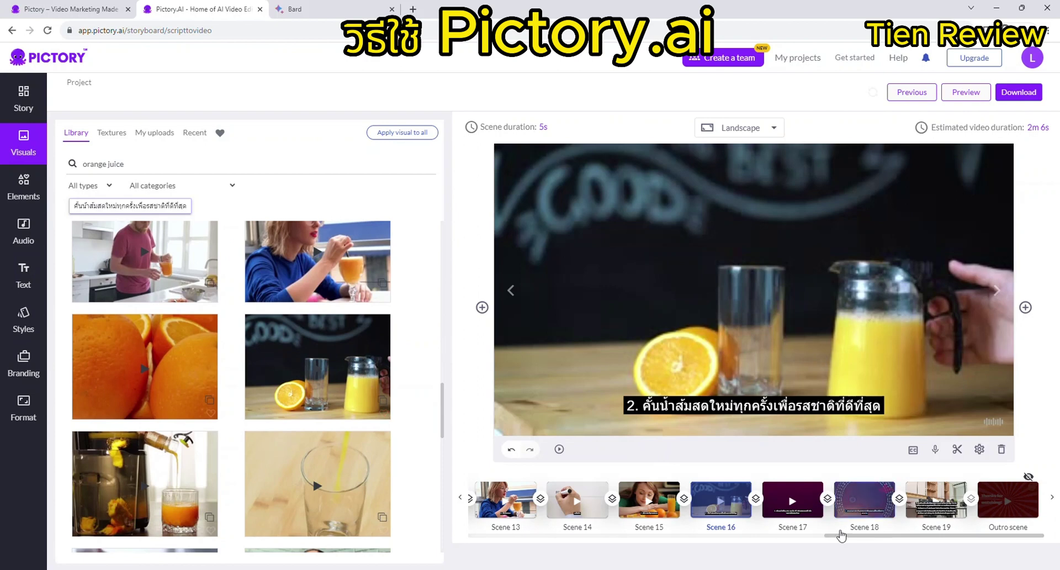
# Replace scene 17's visual with the 7-second clip of a juicer pouring fresh orange juice into a glass
pyautogui.click(802, 513)
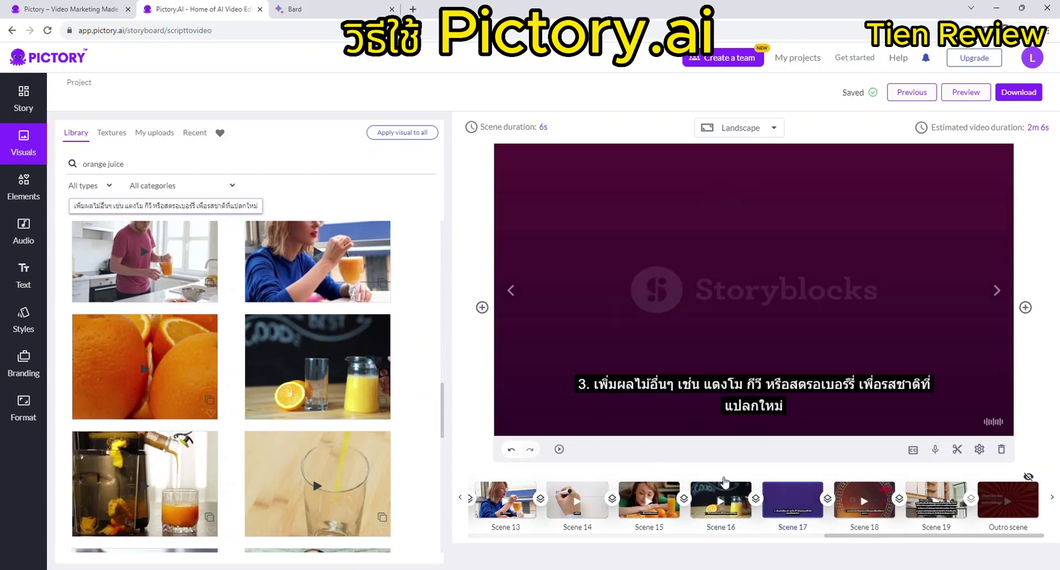
pyautogui.scroll(-7, 297, 402)
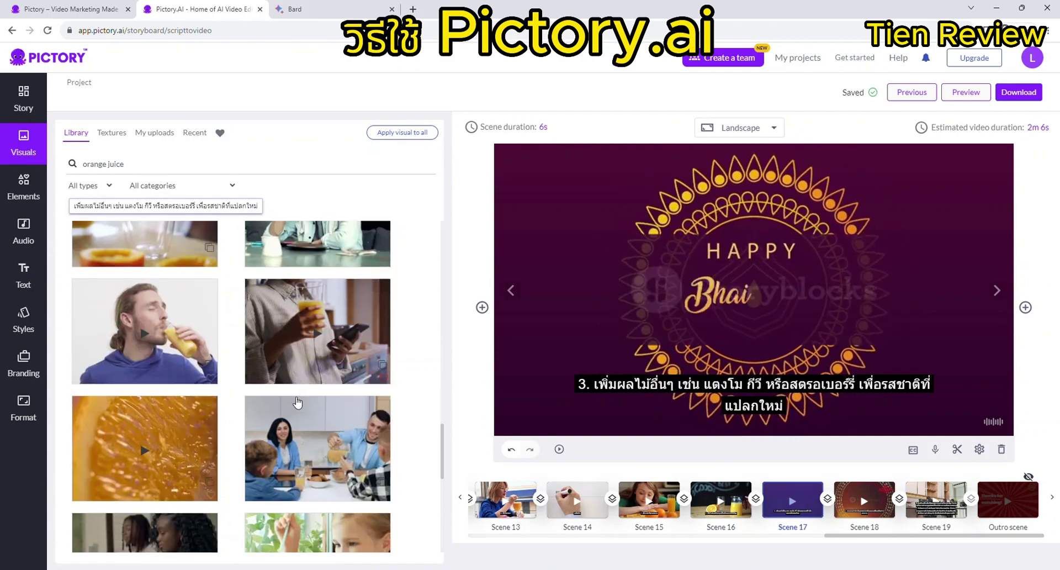
pyautogui.scroll(-3, 297, 401)
pyautogui.scroll(-10, 297, 402)
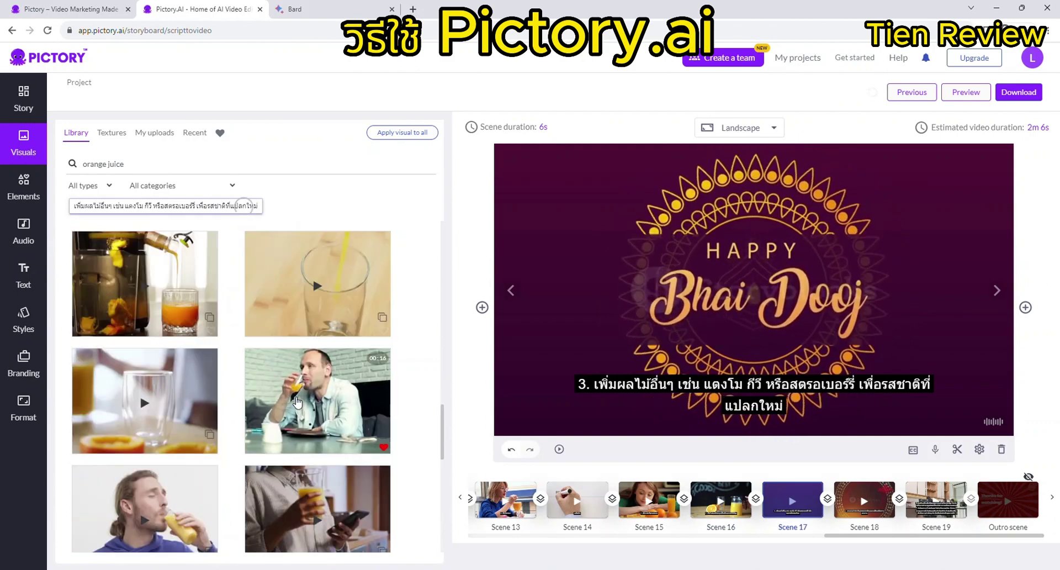
pyautogui.scroll(5, 221, 431)
pyautogui.scroll(-1, 117, 472)
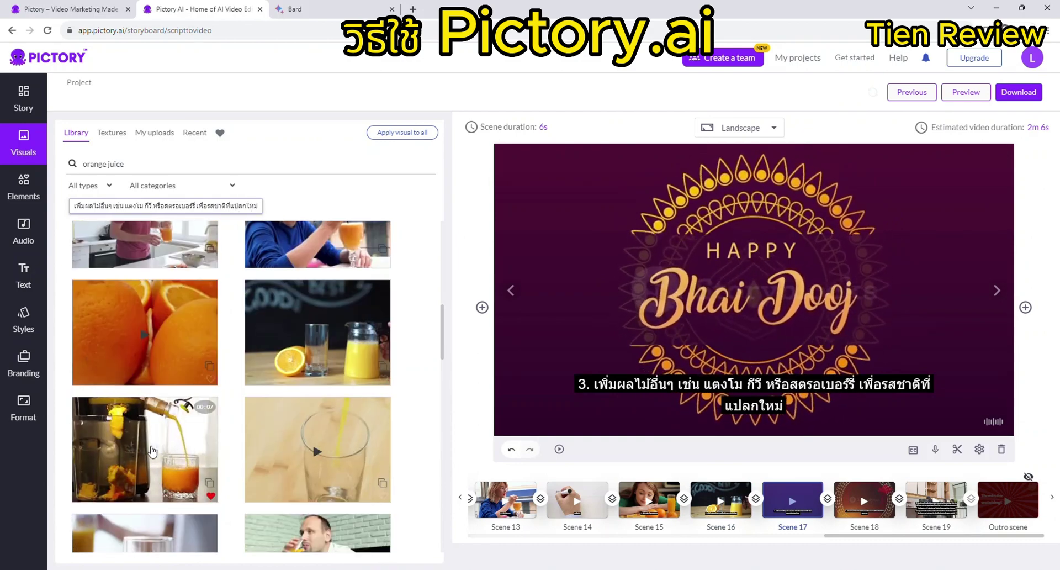
pyautogui.click(153, 452)
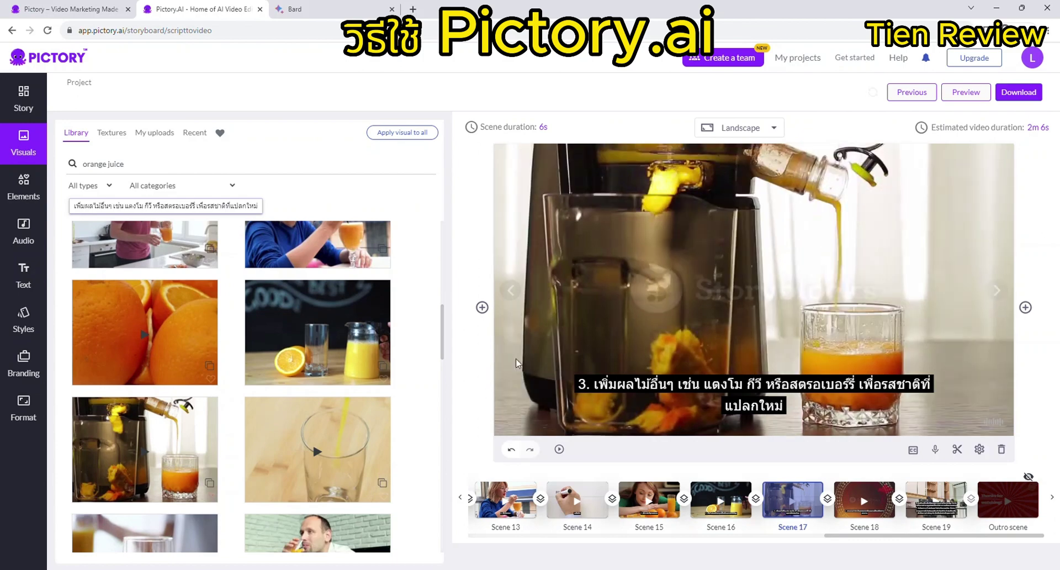
# Replace scene 18's visual with the clip of green and orange drinks garnished with fruit slices on a beach
pyautogui.click(875, 497)
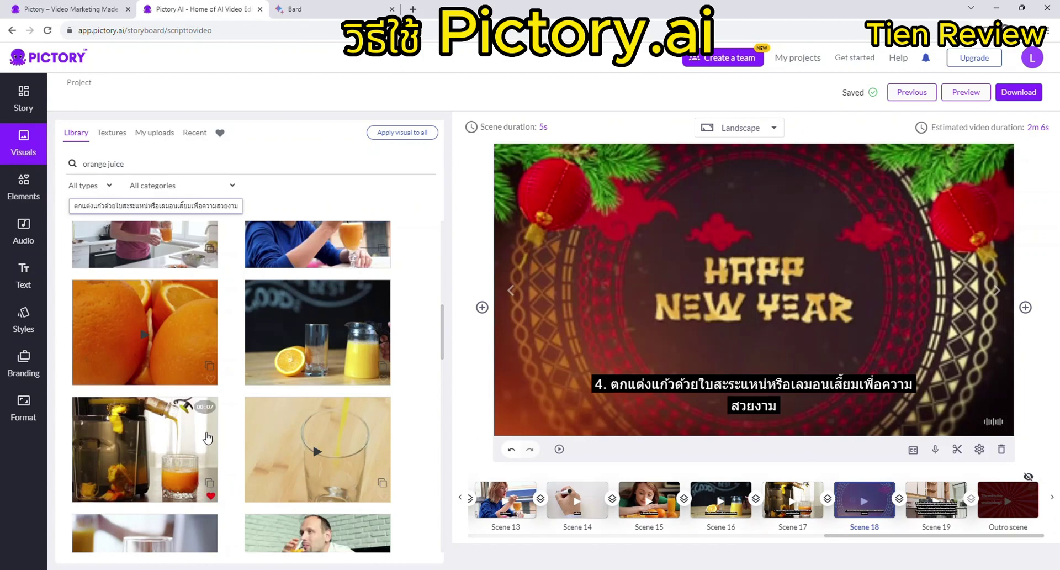
pyautogui.scroll(-5, 232, 442)
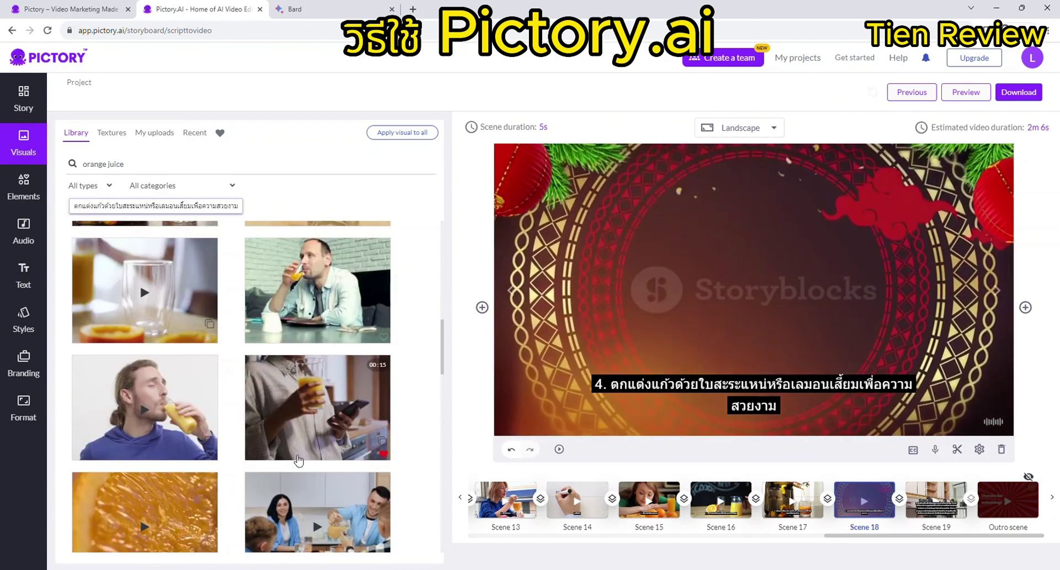
pyautogui.scroll(5, 298, 459)
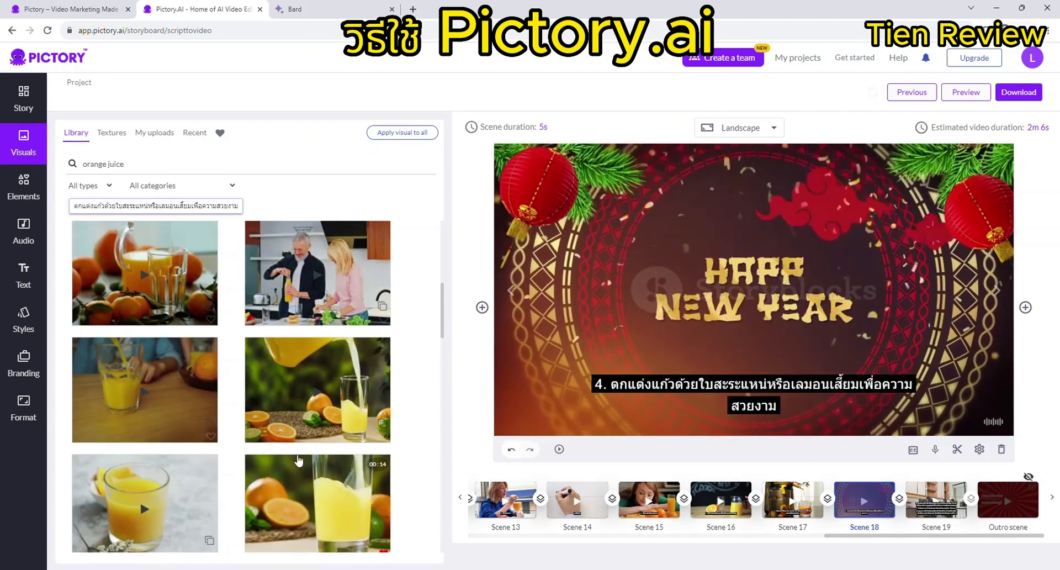
pyautogui.scroll(5, 298, 460)
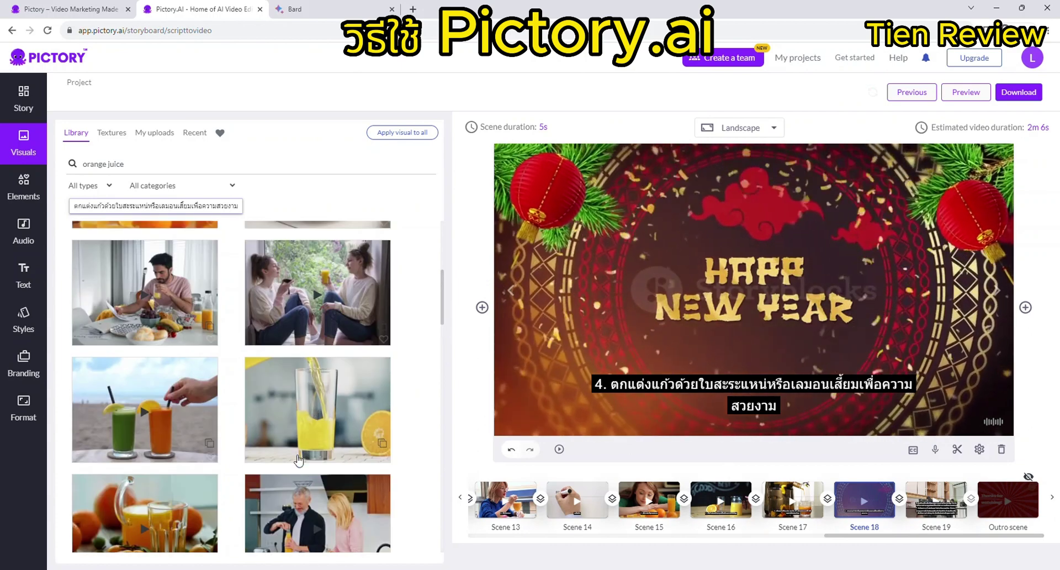
pyautogui.scroll(1, 188, 456)
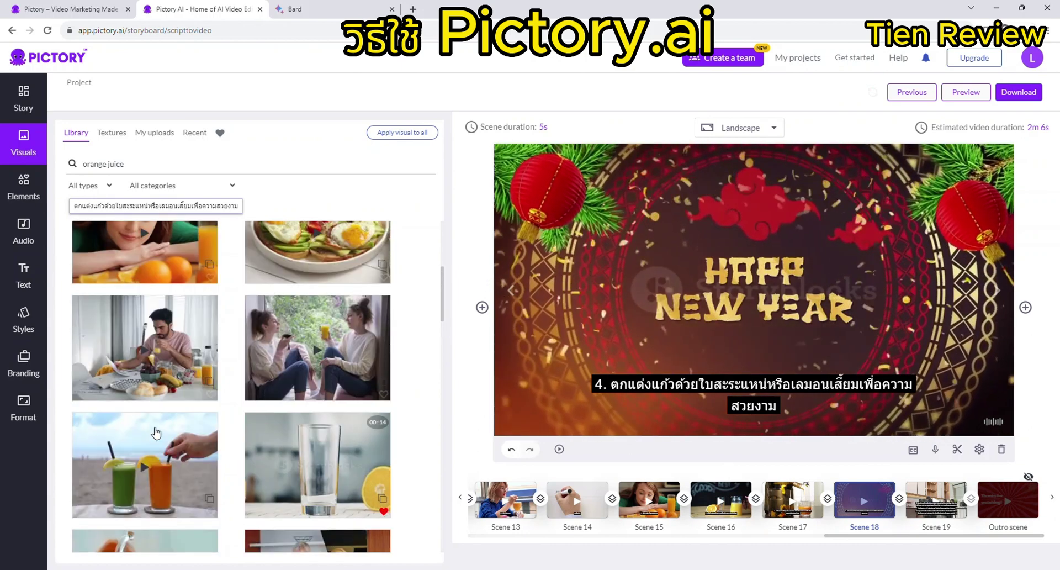
pyautogui.click(156, 470)
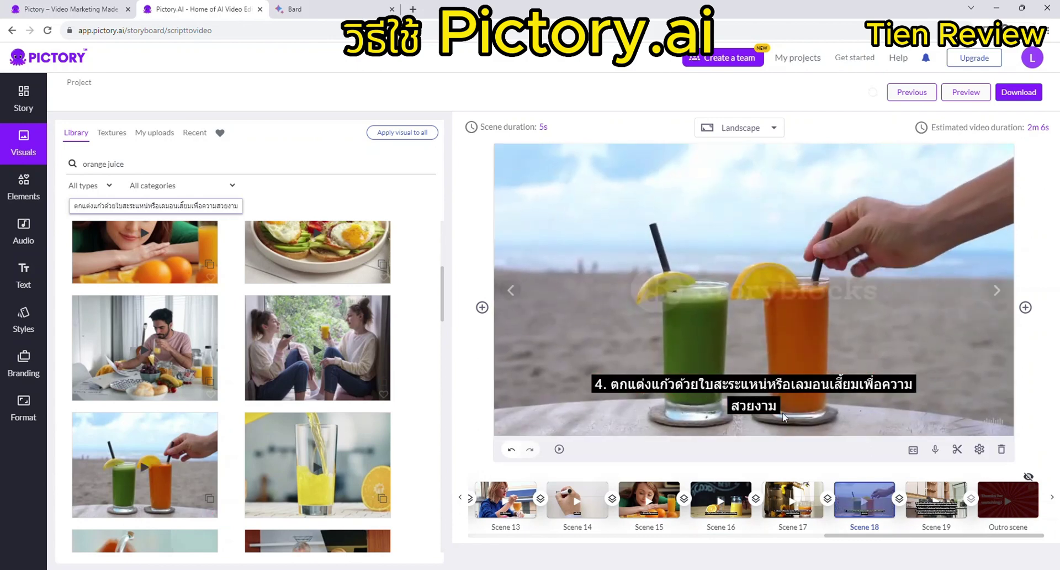
# Replace scene 19's visual with the 25-second clip of a woman drinking orange juice in a sunlit room
pyautogui.click(932, 496)
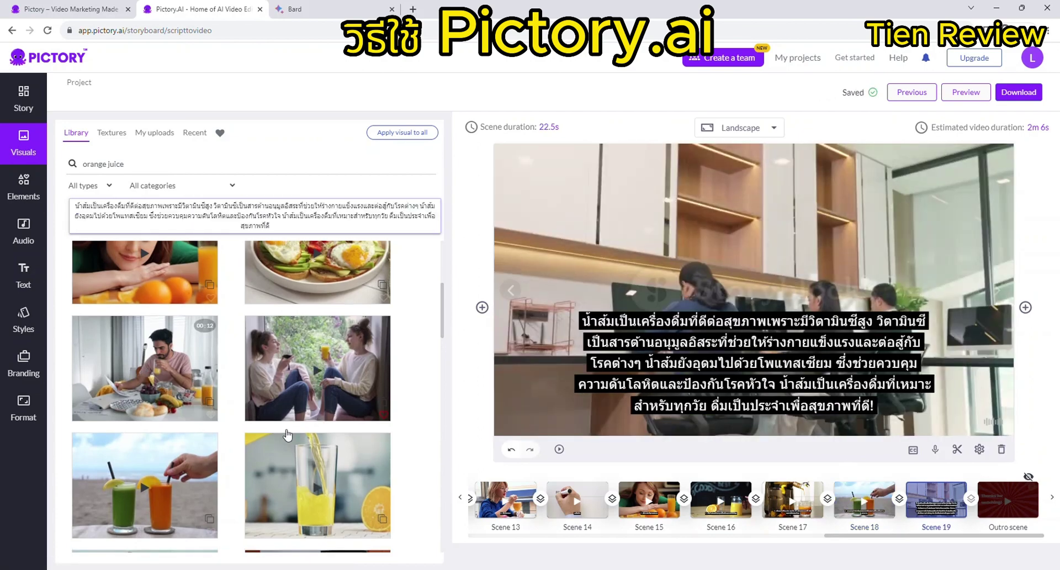
pyautogui.scroll(-5, 293, 431)
pyautogui.scroll(5, 303, 424)
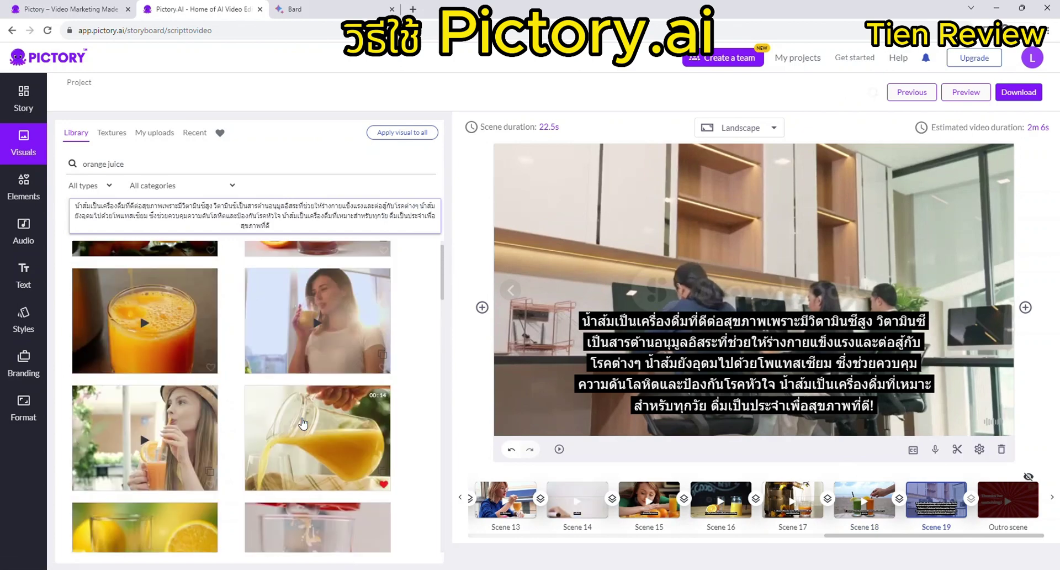
pyautogui.scroll(-1, 306, 414)
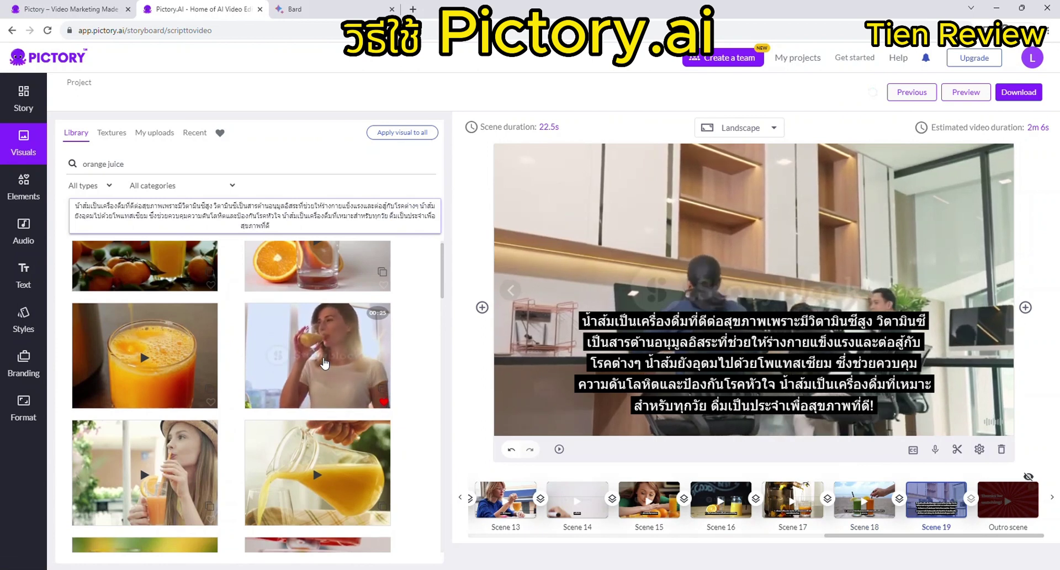
pyautogui.click(325, 363)
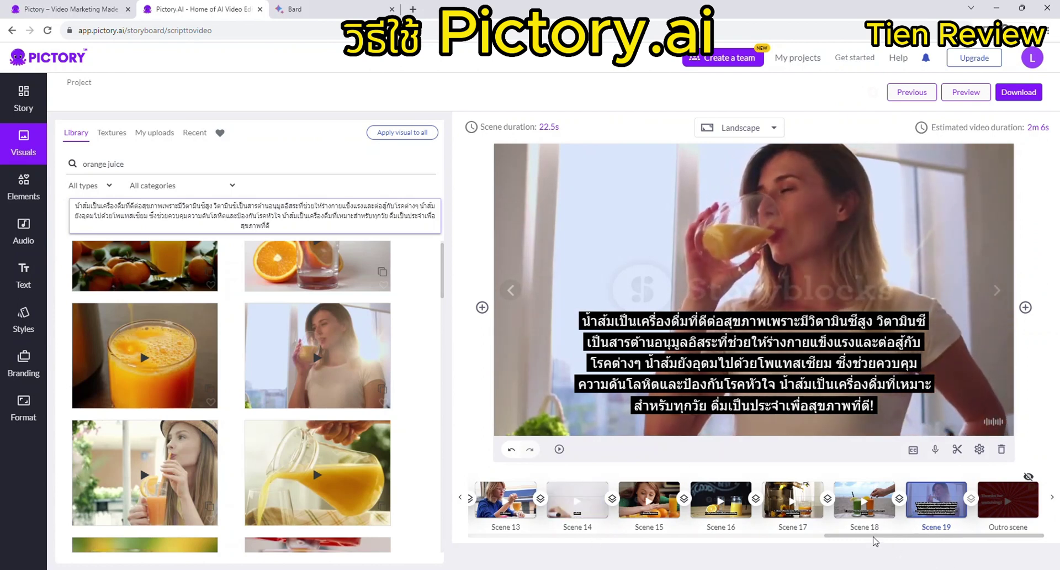
# Return to the start of the storyboard and preview the video through its opening scenes, then close the preview
pyautogui.scroll(3, 773, 530)
pyautogui.scroll(5, 607, 533)
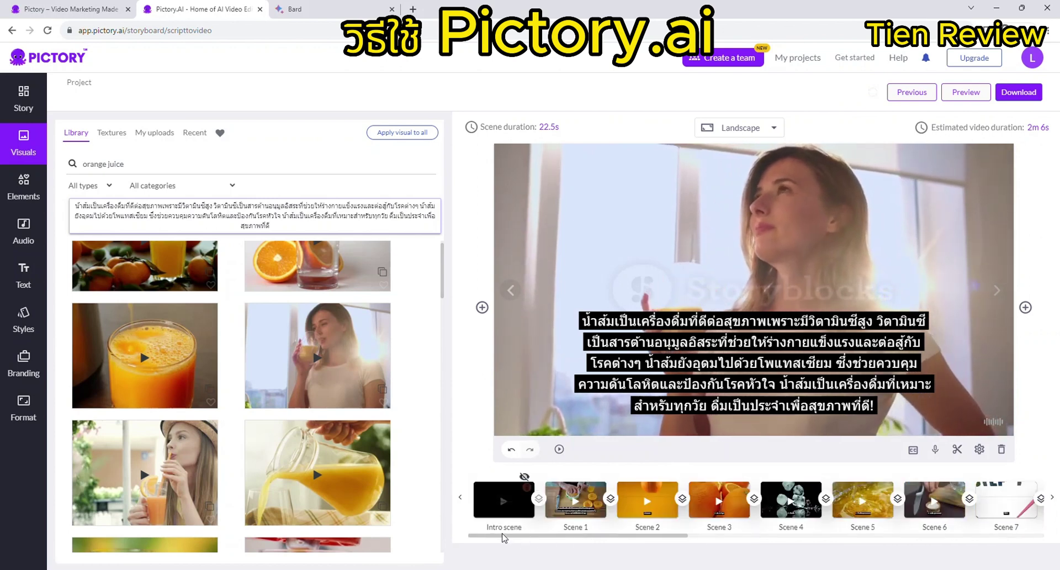
pyautogui.click(966, 92)
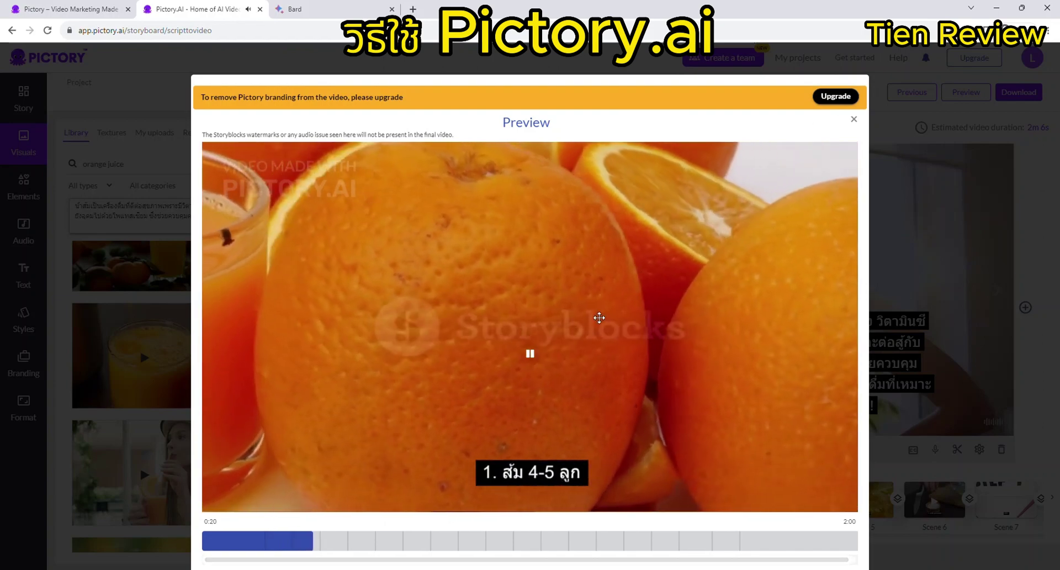
pyautogui.click(530, 356)
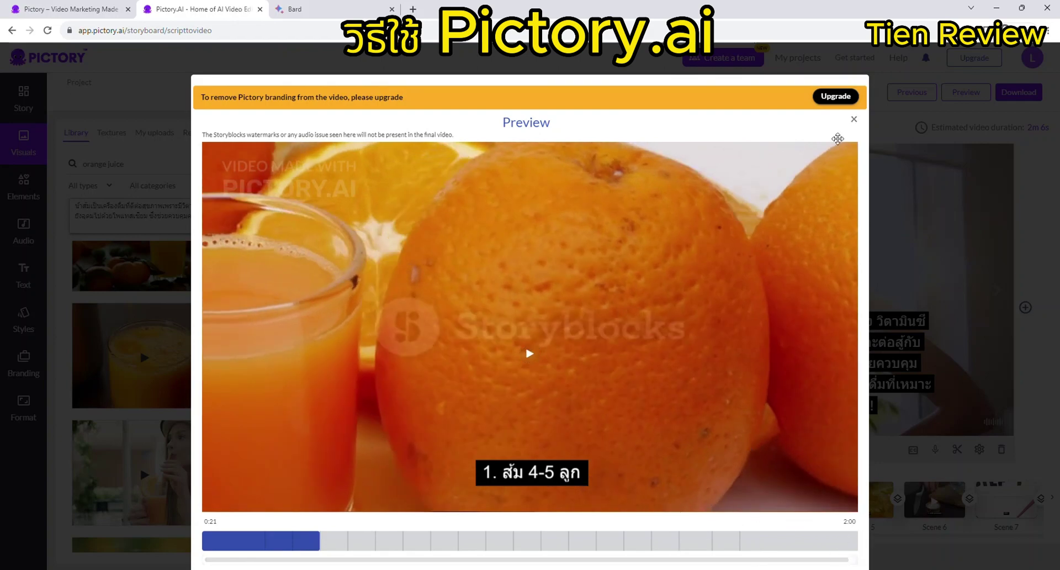
pyautogui.click(854, 119)
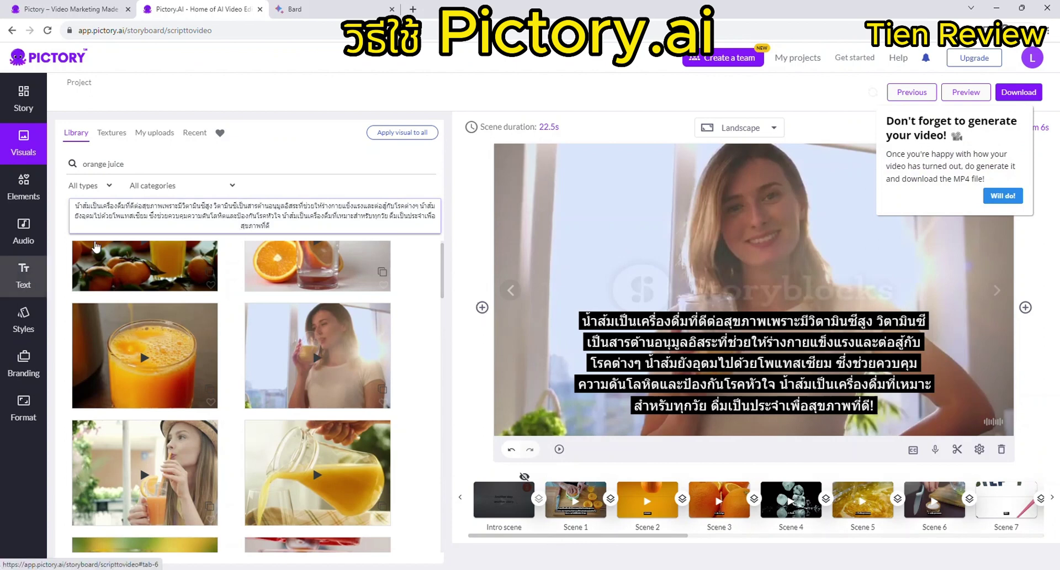
# Apply the English (US) voice-over "Ava, female" to the video, check the scene's voice-over options and preview the result
pyautogui.click(22, 239)
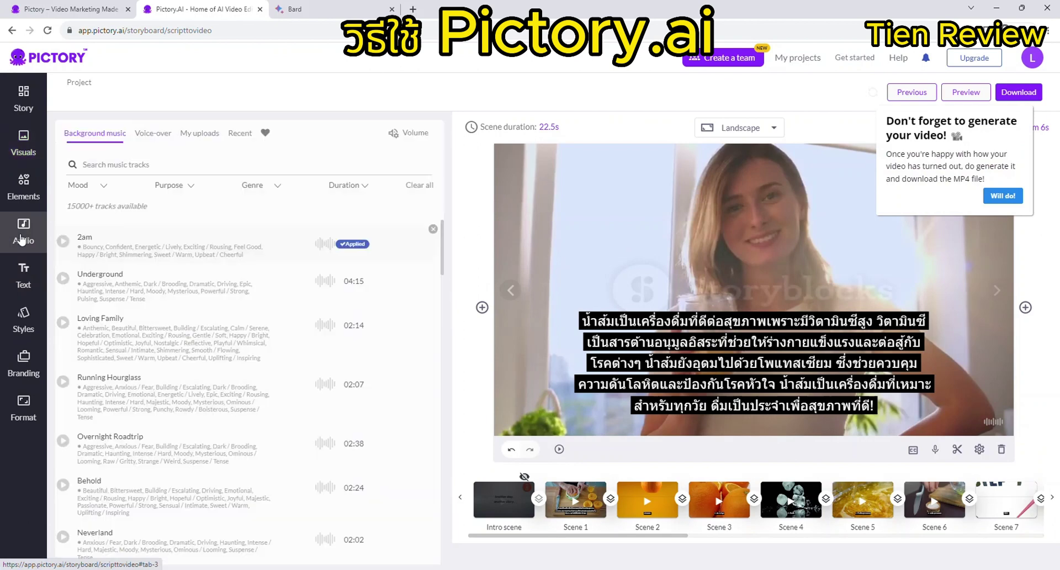
pyautogui.moveTo(343, 292)
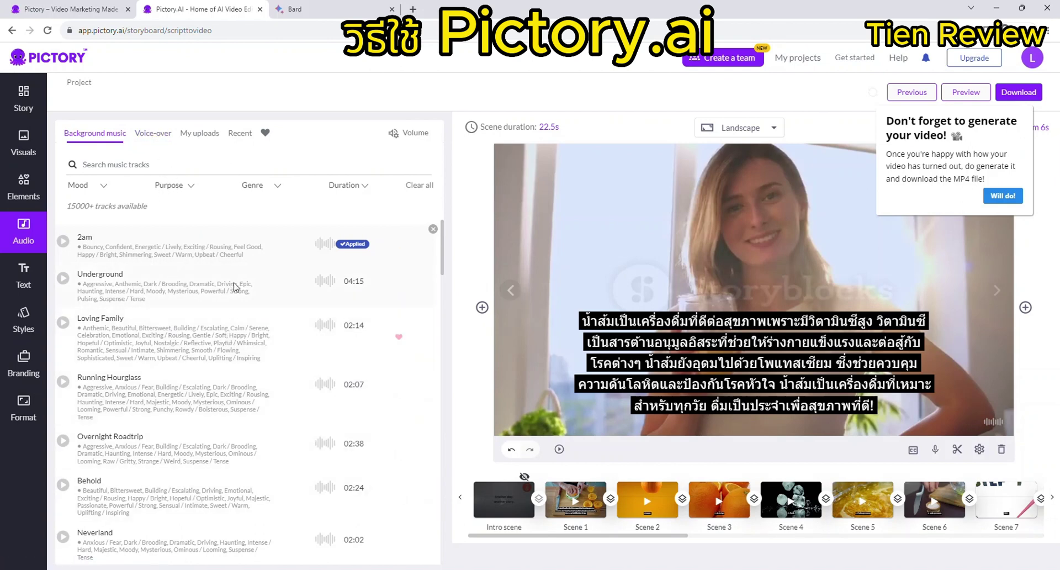
pyautogui.click(159, 138)
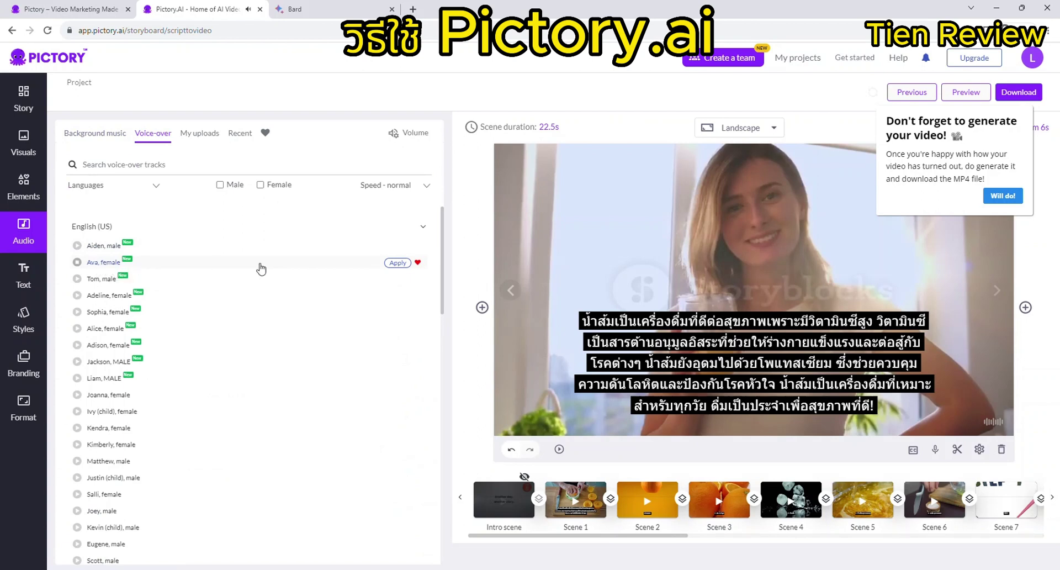
pyautogui.click(400, 265)
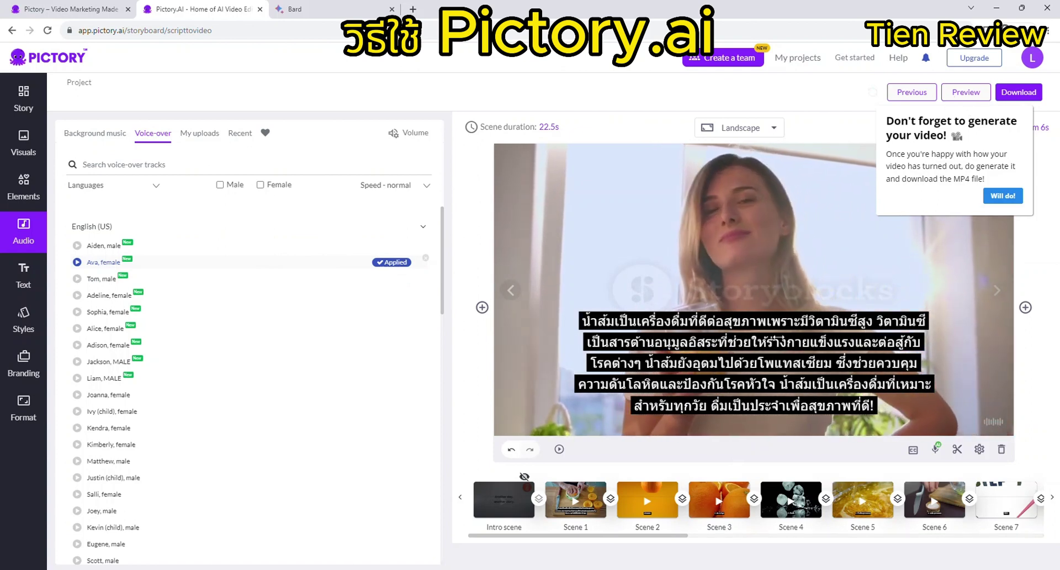
pyautogui.click(936, 449)
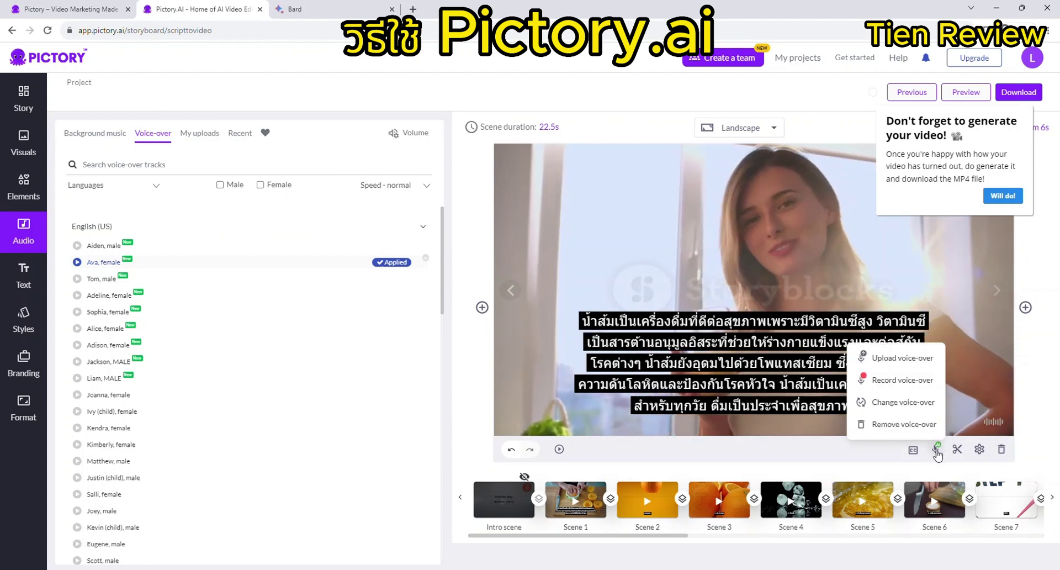
pyautogui.click(967, 95)
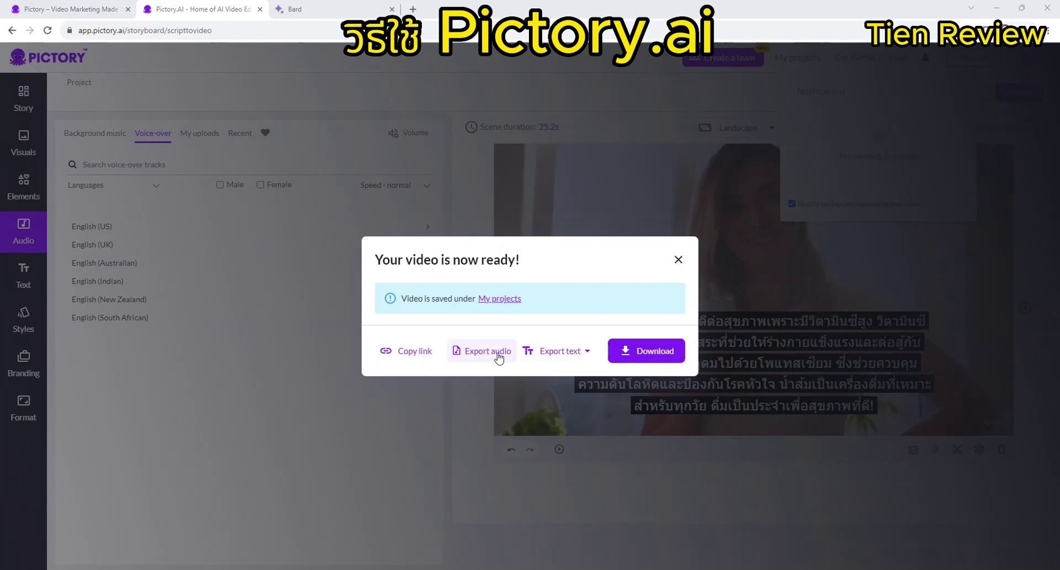
# Download the finished video as an MP4 and check the downloaded file's options
pyautogui.click(649, 359)
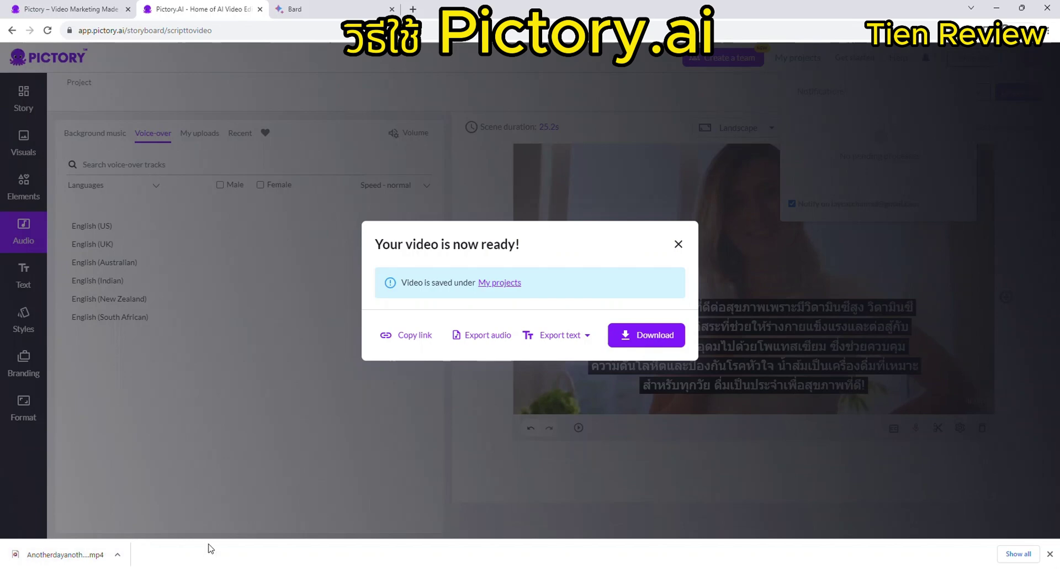
pyautogui.click(118, 555)
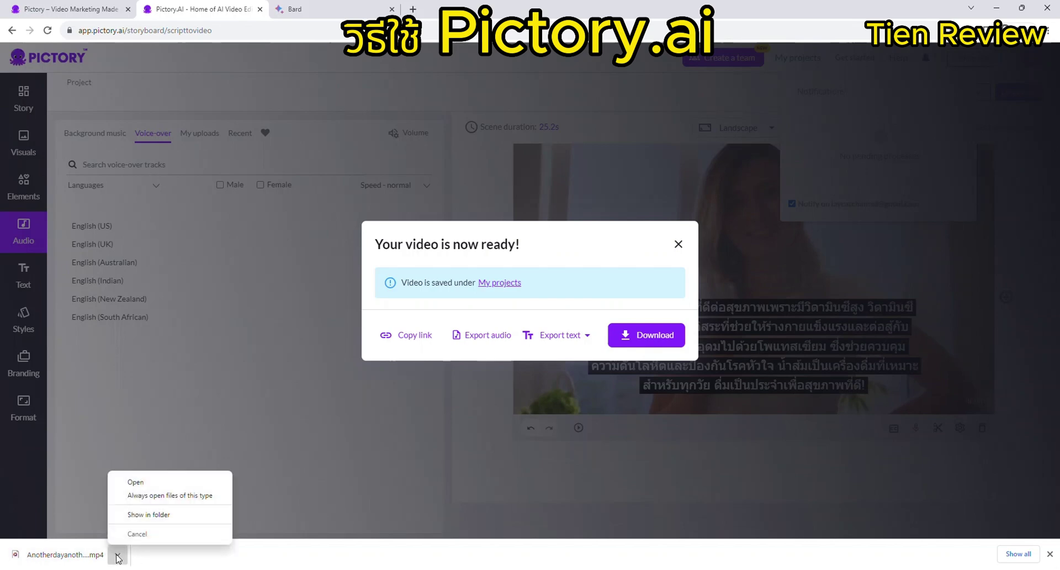
pyautogui.click(175, 564)
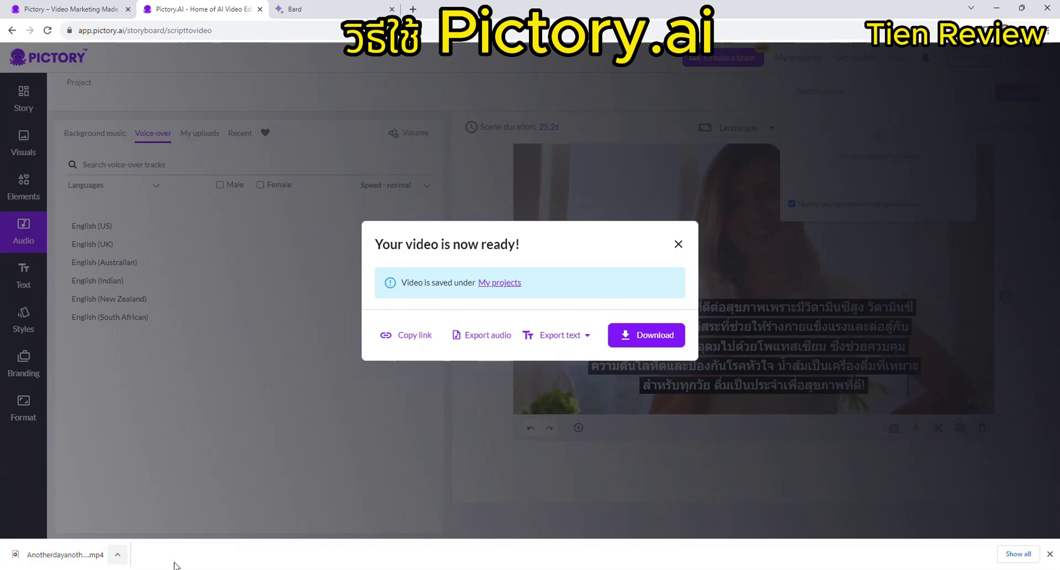